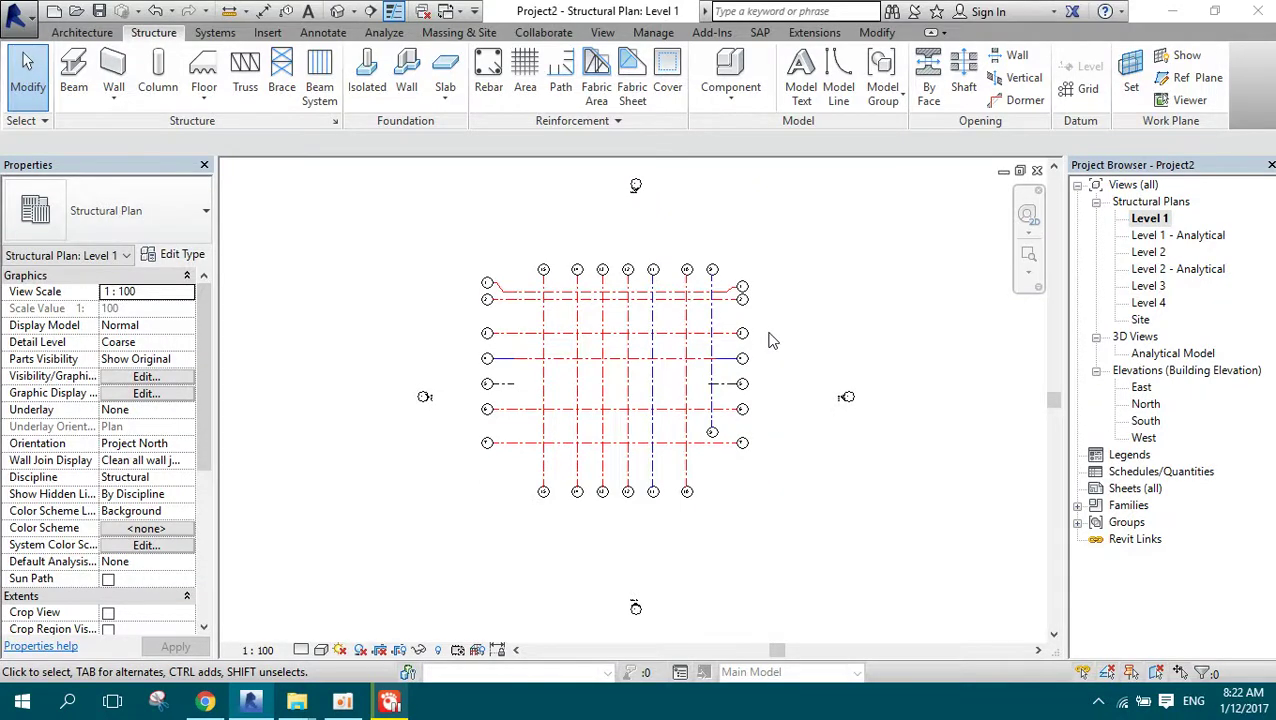
# Step: Zoom the plan and select grid 1
pyautogui.scroll(1, 757, 313)
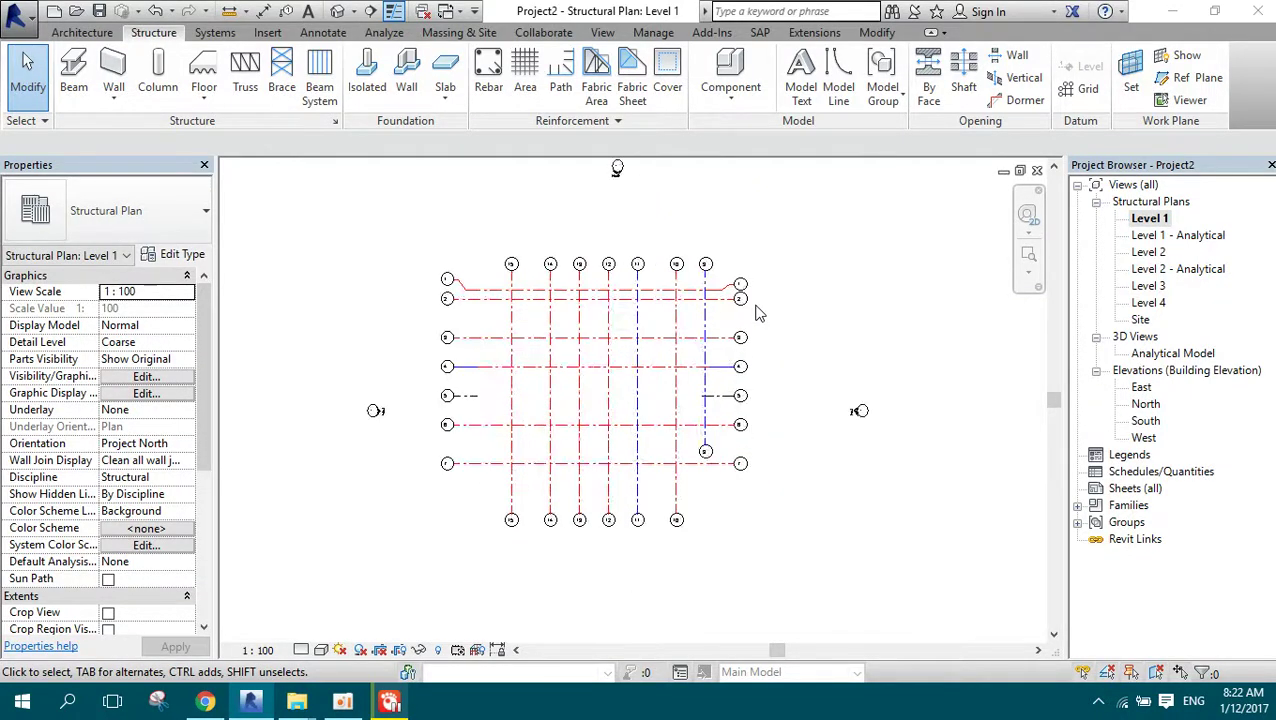
pyautogui.scroll(3, 757, 313)
pyautogui.scroll(2, 700, 236)
pyautogui.scroll(1, 700, 236)
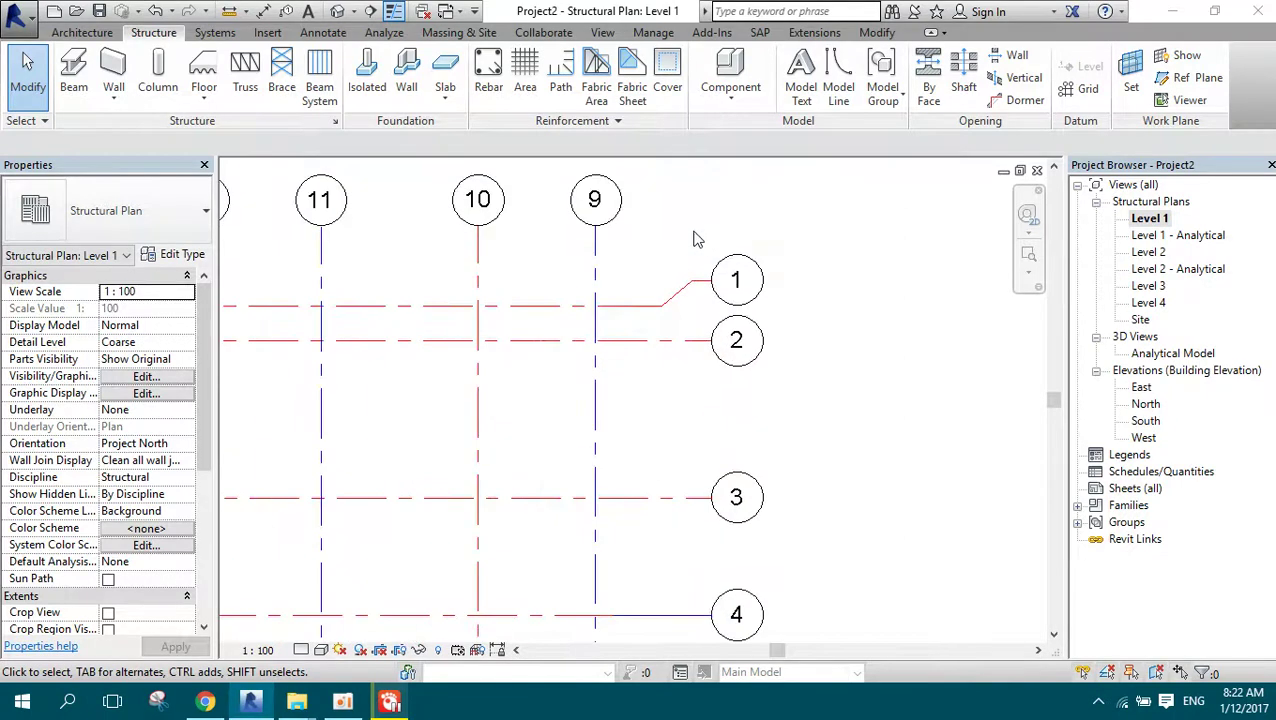
pyautogui.scroll(1, 669, 320)
pyautogui.scroll(2, 675, 322)
pyautogui.scroll(-4, 660, 340)
pyautogui.scroll(-2, 687, 340)
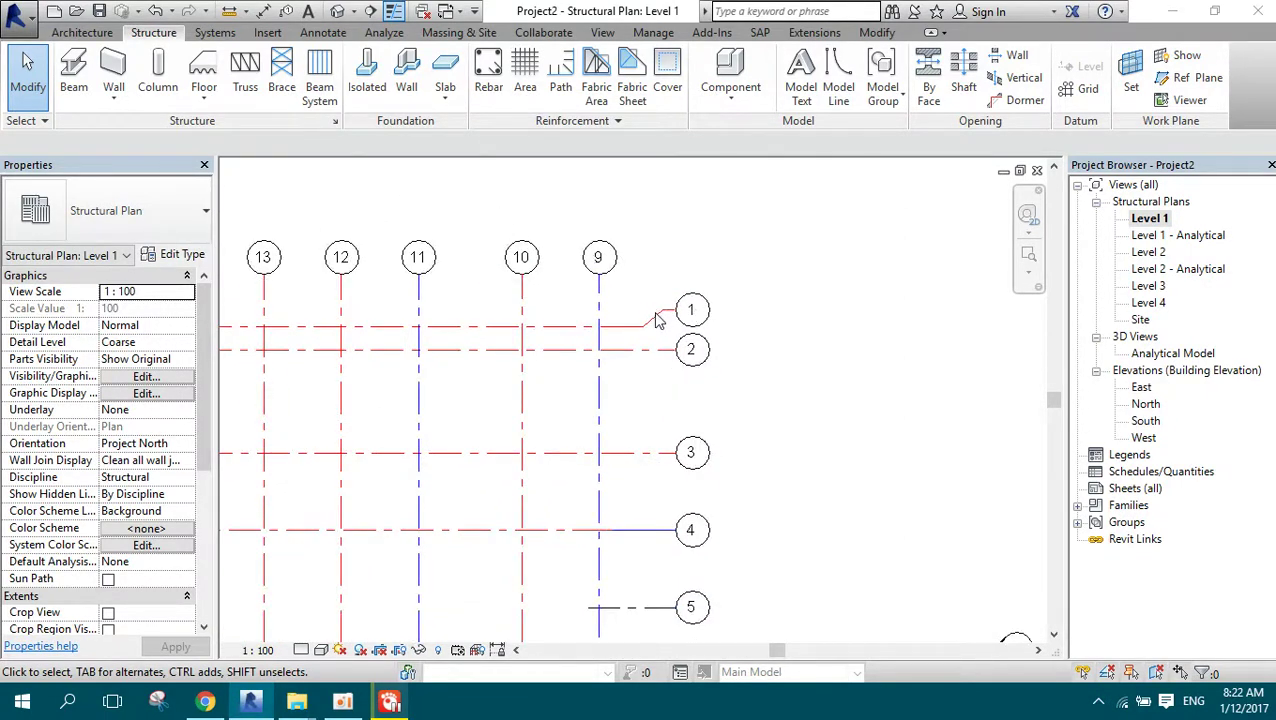
pyautogui.click(652, 331)
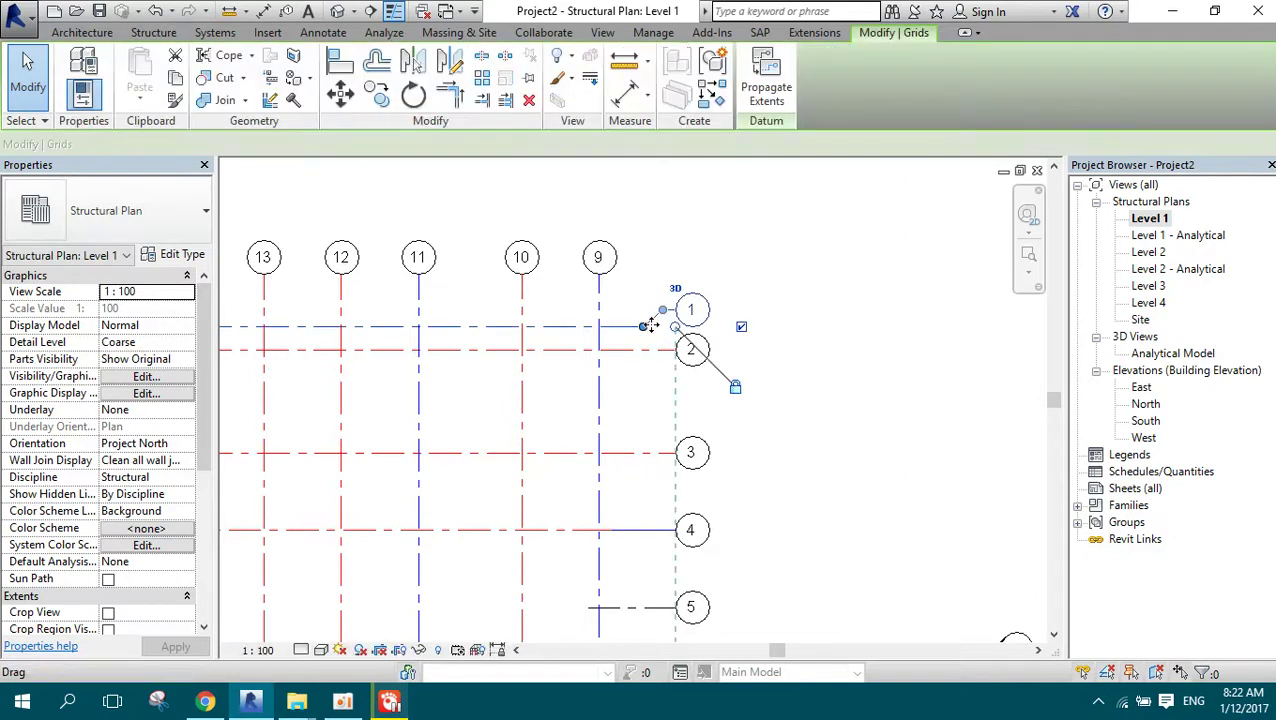
pyautogui.click(820, 330)
pyautogui.scroll(2, 695, 319)
pyautogui.click(625, 320)
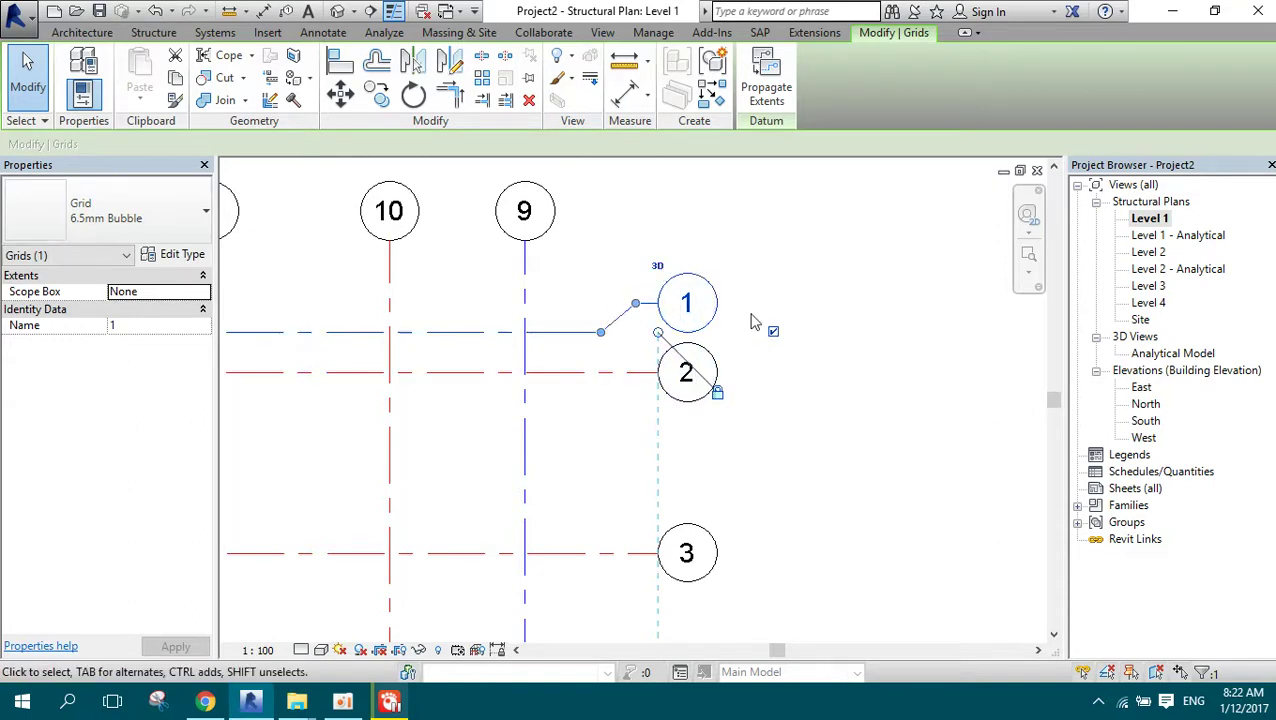
# Step: Select grid 3 and inspect its type properties, closing them unchanged
pyautogui.scroll(-3, 607, 282)
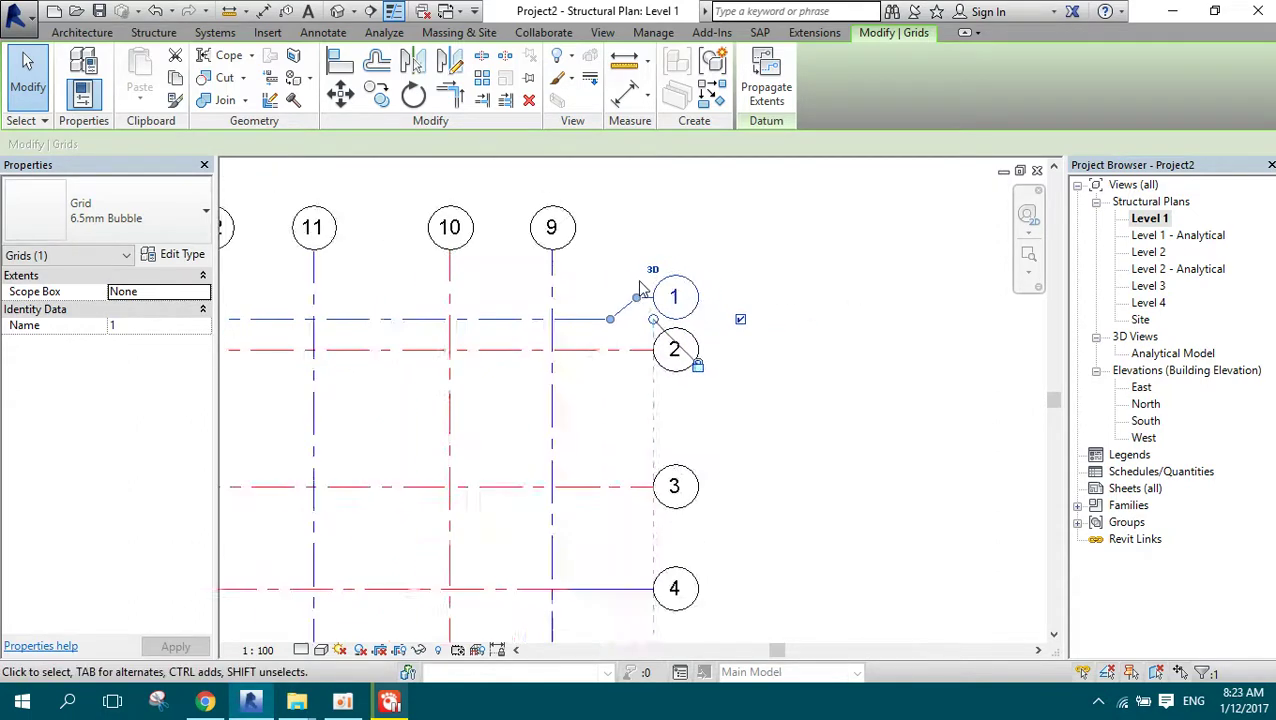
pyautogui.scroll(4, 660, 452)
pyautogui.click(683, 393)
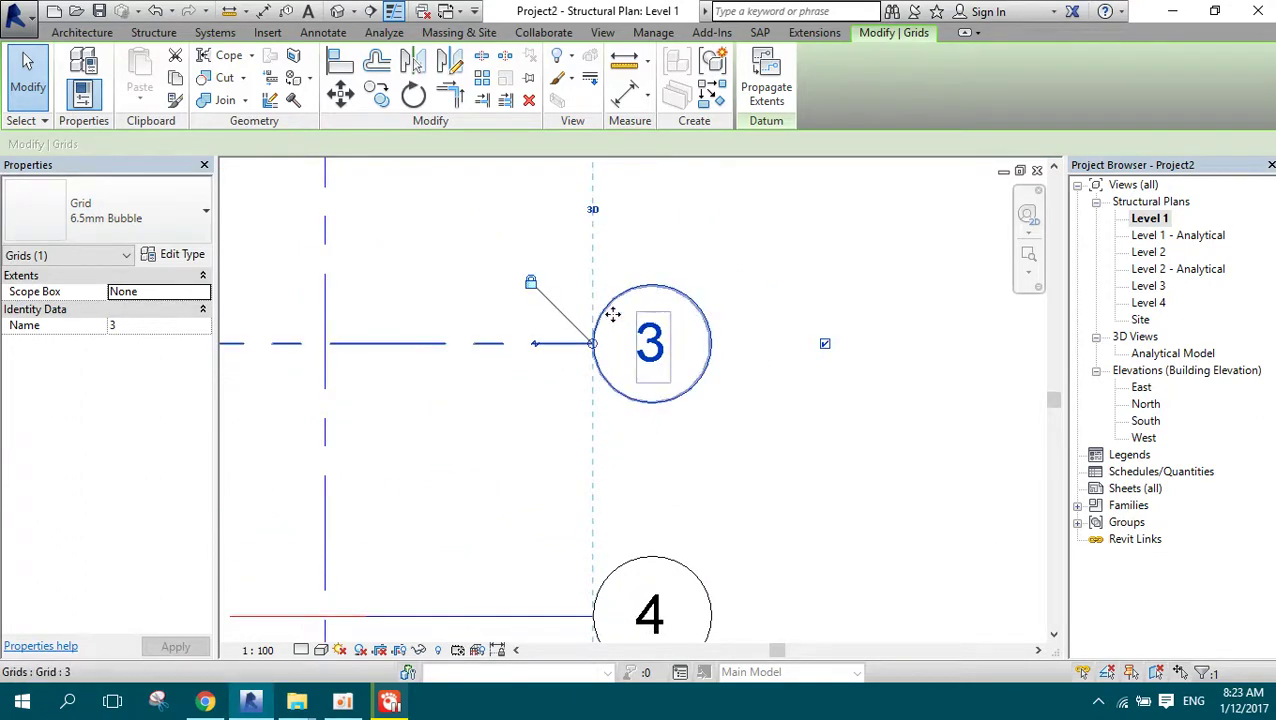
pyautogui.click(182, 254)
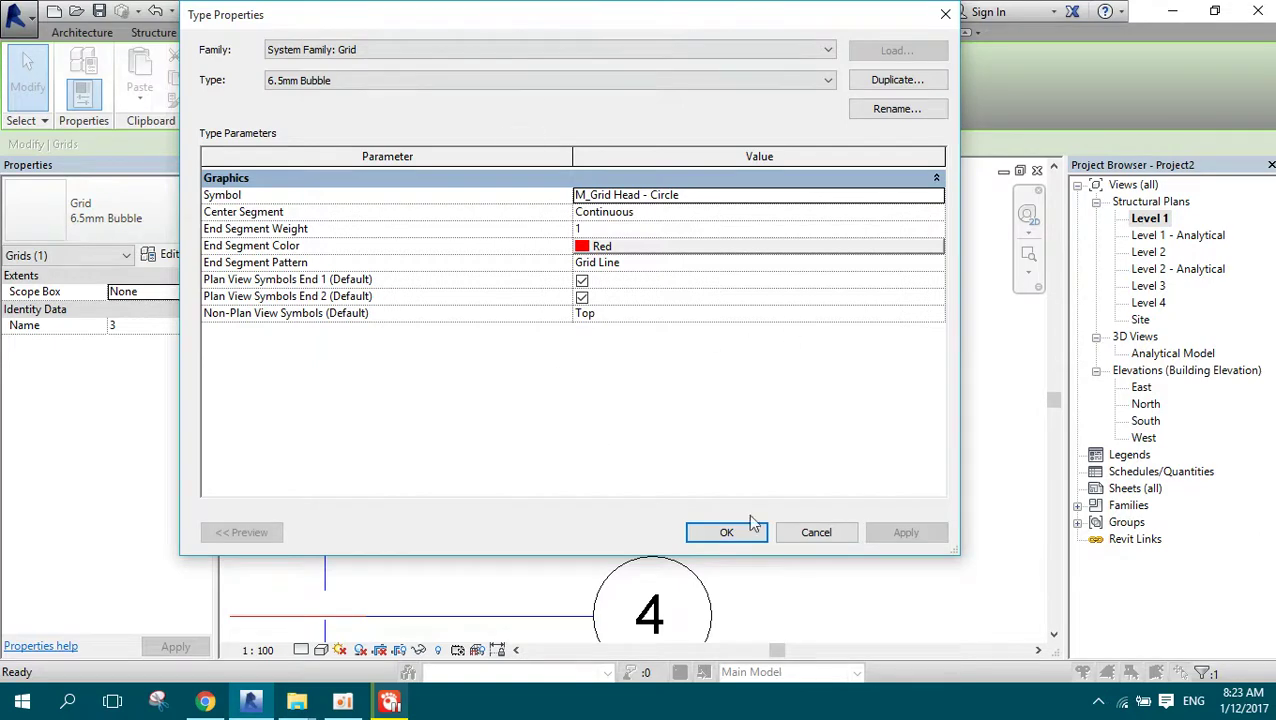
pyautogui.click(812, 530)
# Step: Select grid 2, browse its 6.5mm Bubble type properties, and move the dialog lower left
pyautogui.click(780, 340)
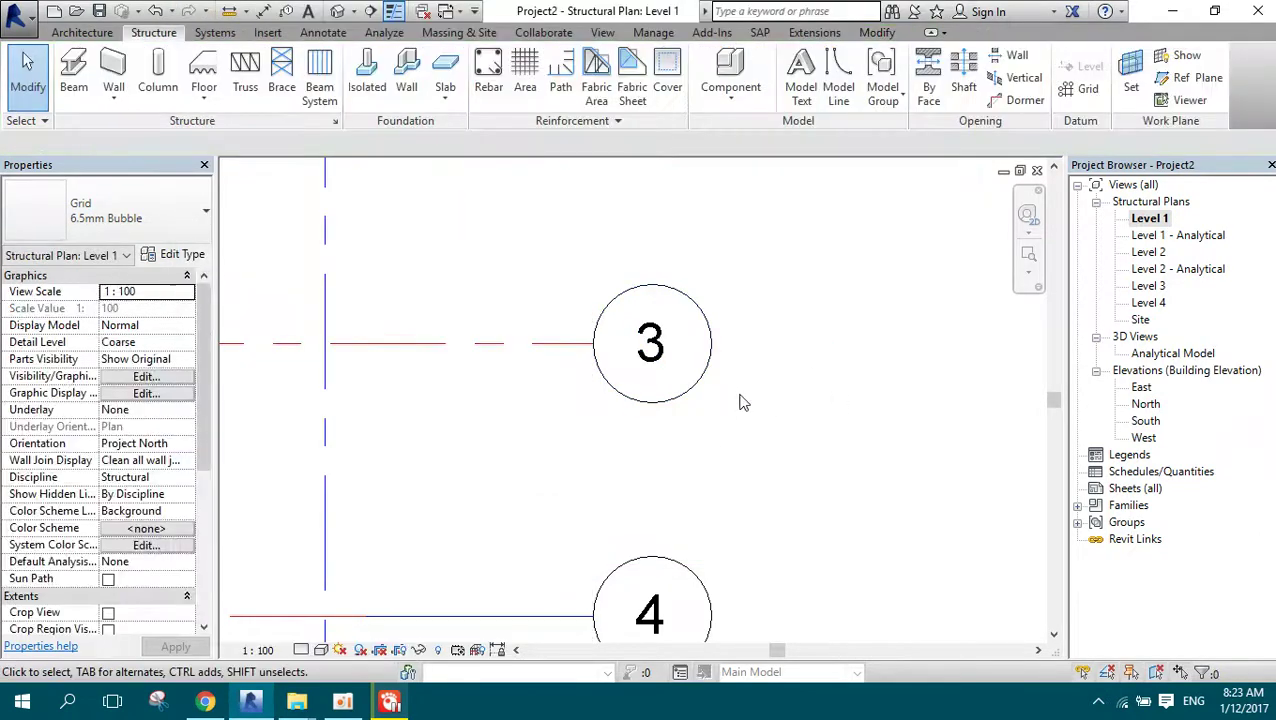
pyautogui.scroll(-3, 743, 448)
pyautogui.click(655, 281)
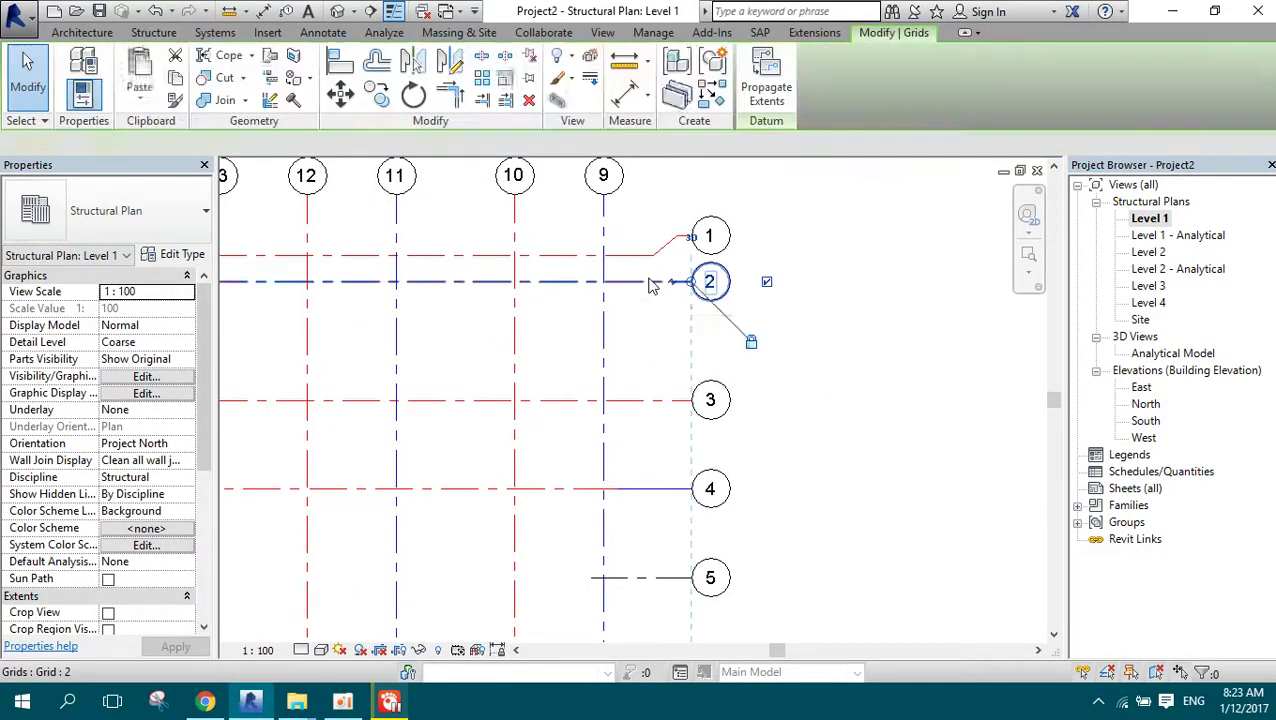
pyautogui.click(152, 256)
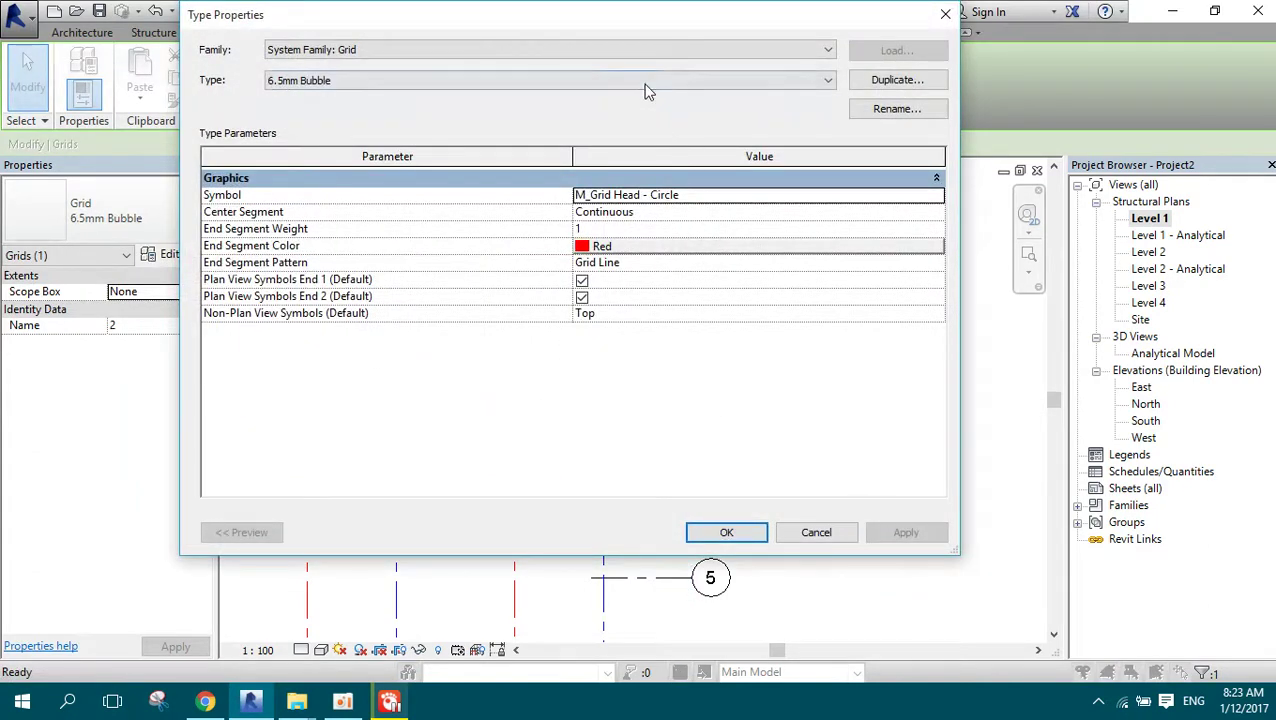
pyautogui.click(594, 81)
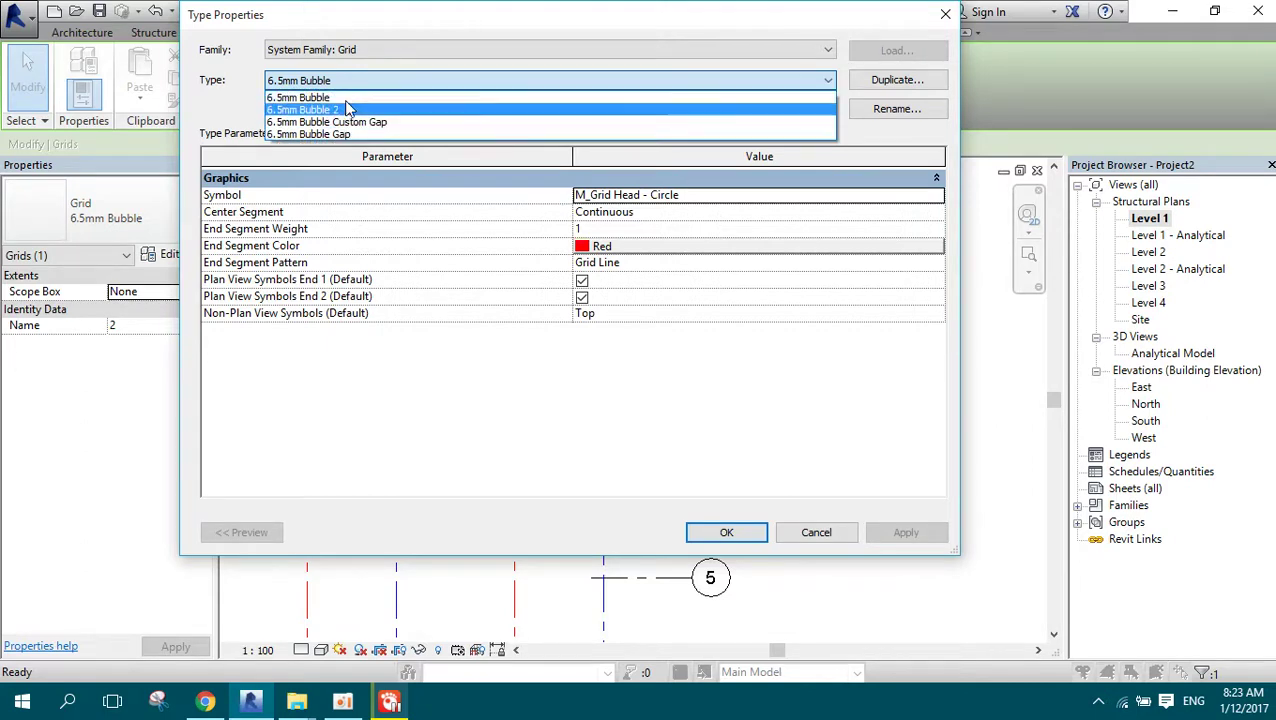
pyautogui.click(467, 331)
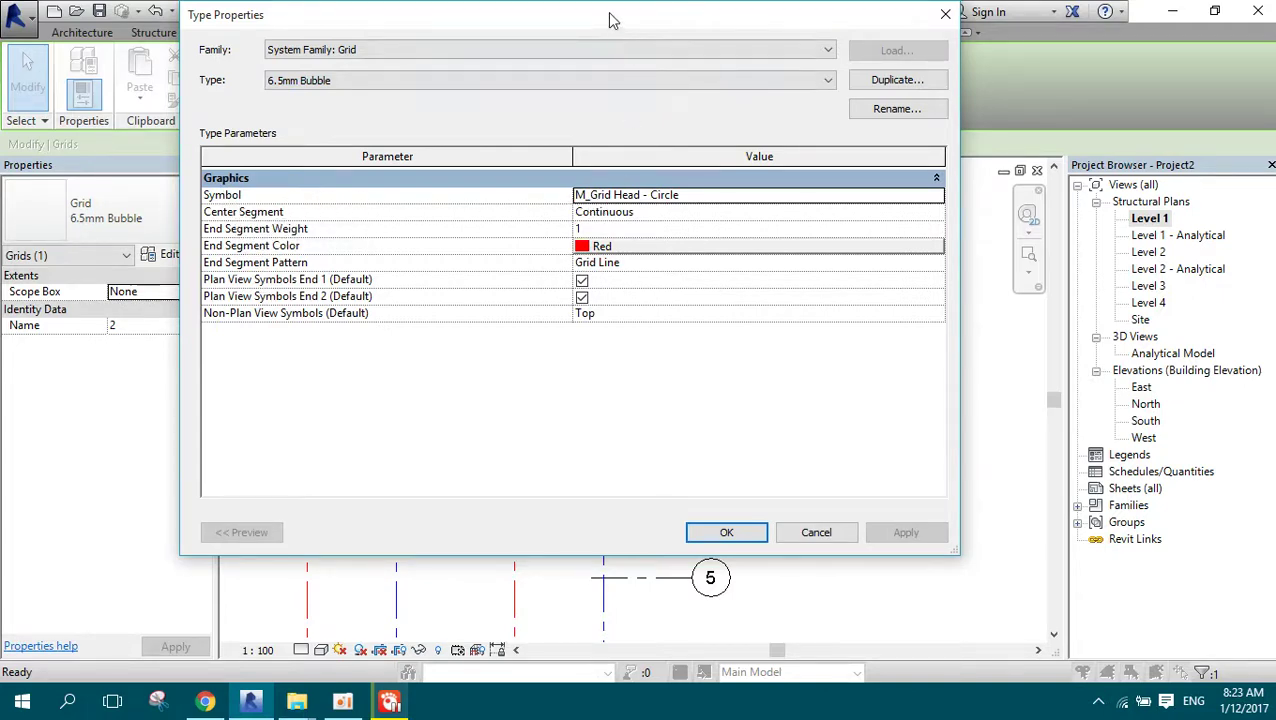
pyautogui.moveTo(613, 20); pyautogui.dragTo(440, 143)
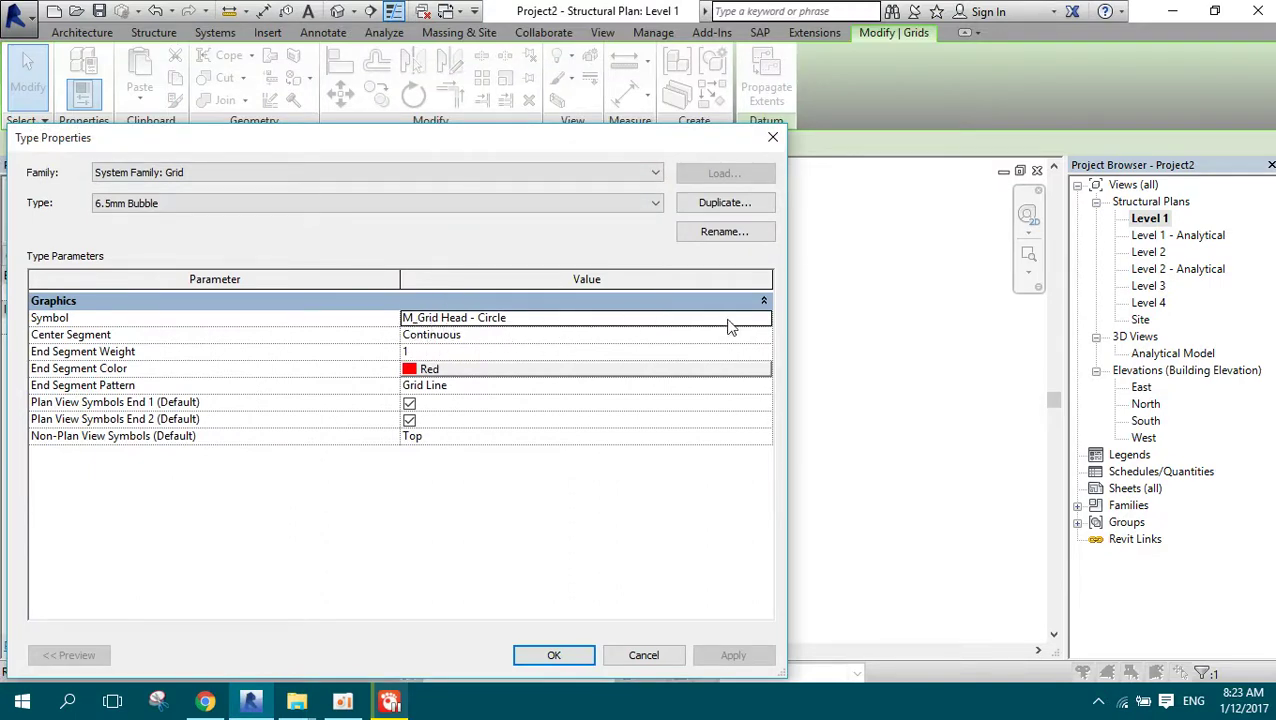
# Step: Switch to type 6.5mm Bubble 2 and set its Symbol to M_Grid Head - No Bubble
pyautogui.click(764, 319)
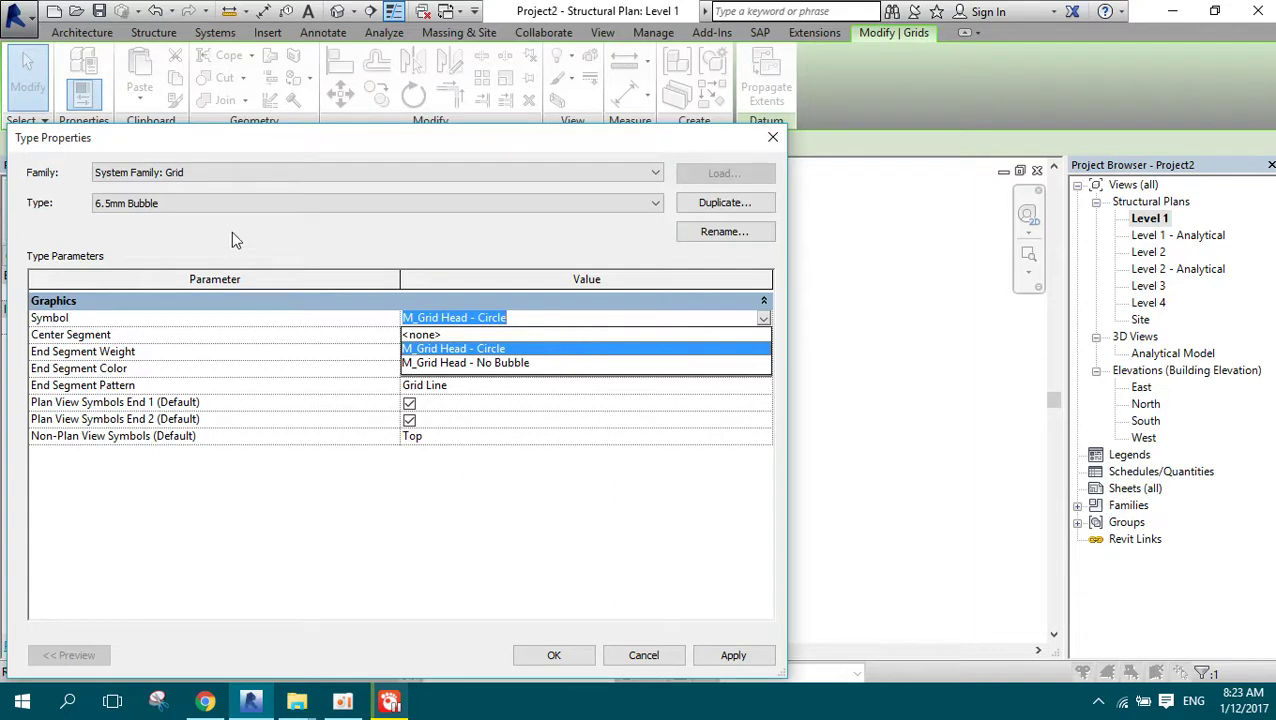
pyautogui.click(300, 204)
pyautogui.click(300, 204)
pyautogui.click(300, 204)
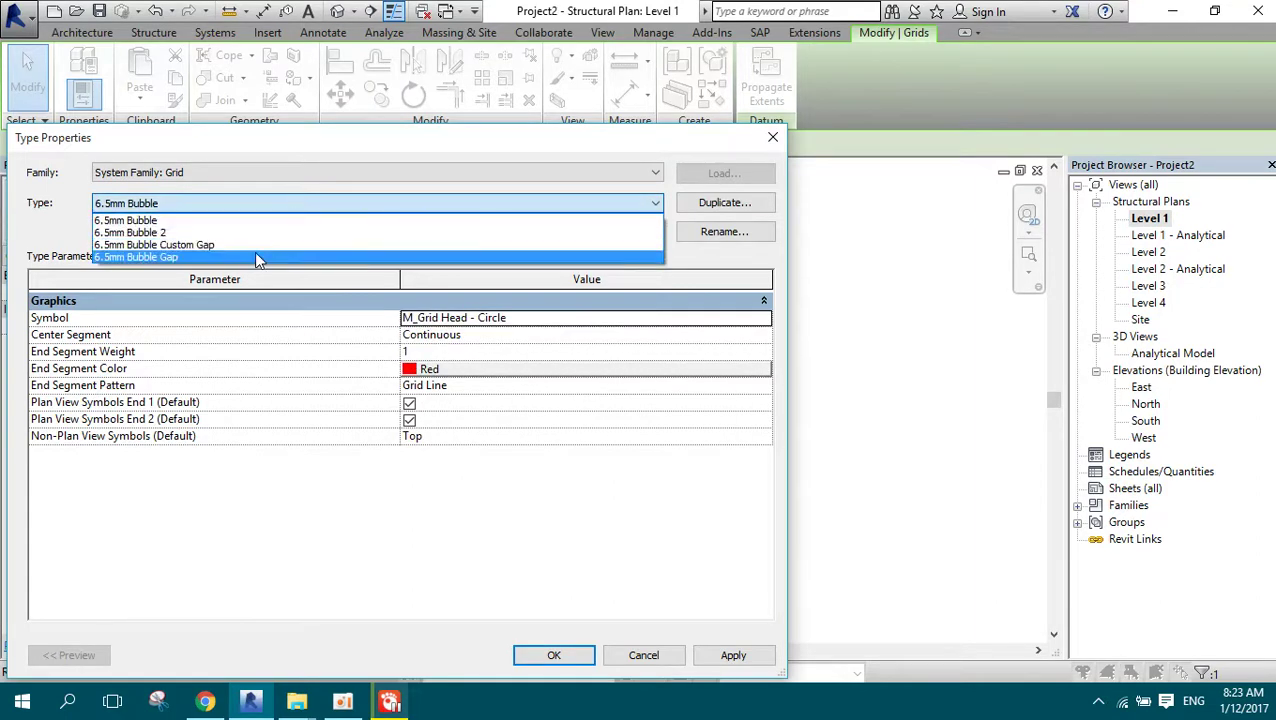
pyautogui.click(254, 233)
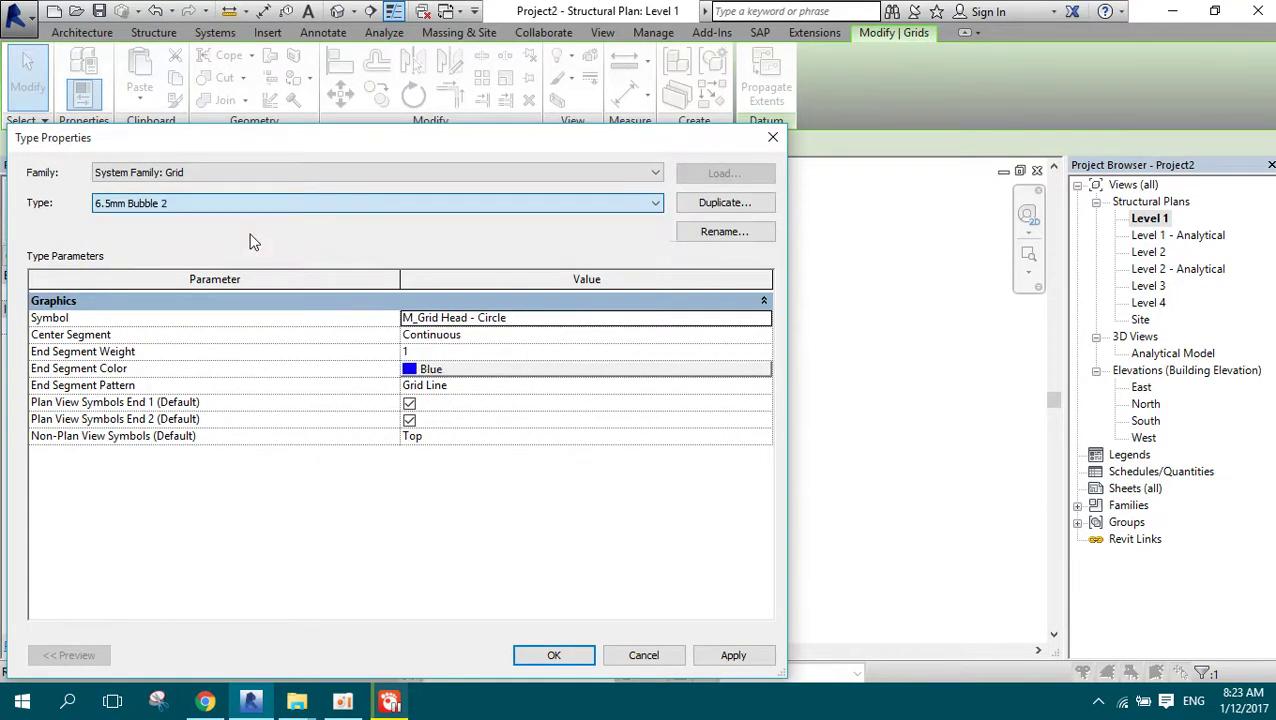
pyautogui.click(508, 318)
pyautogui.click(764, 319)
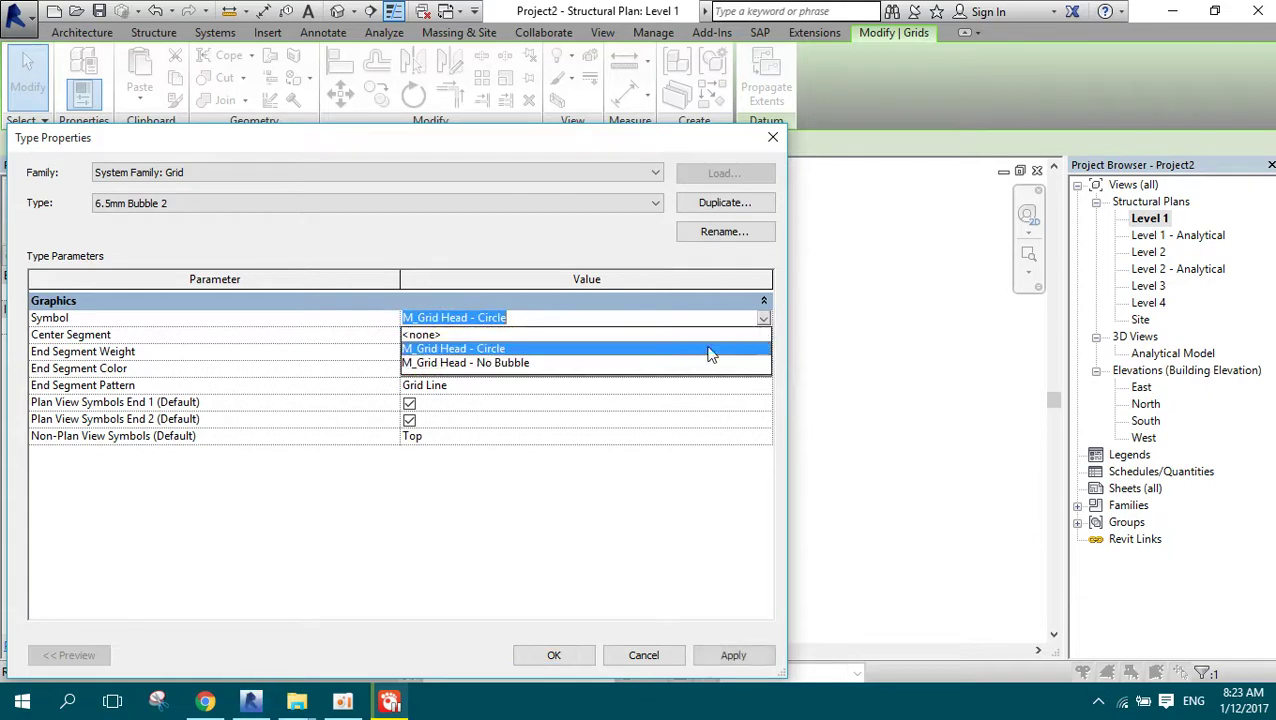
pyautogui.click(552, 368)
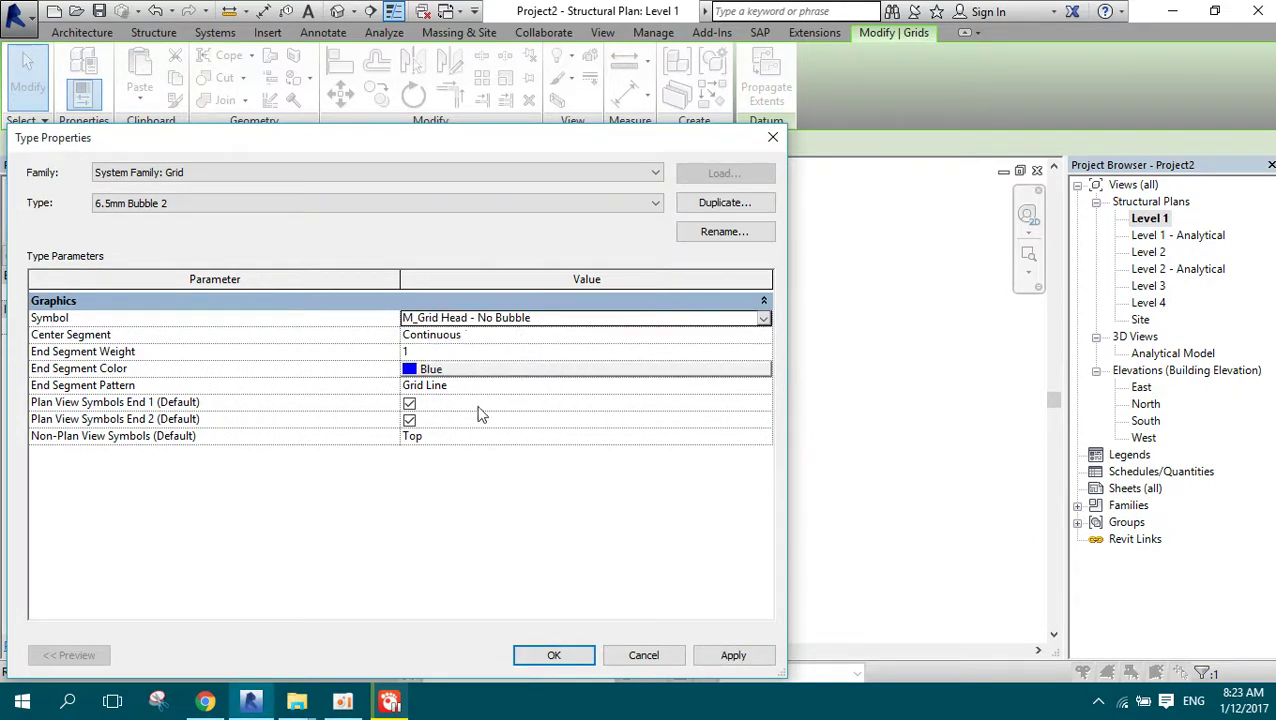
pyautogui.click(553, 654)
# Step: Clear the selection, zoom the plan, and select grid 11
pyautogui.click(830, 358)
pyautogui.scroll(-3, 790, 340)
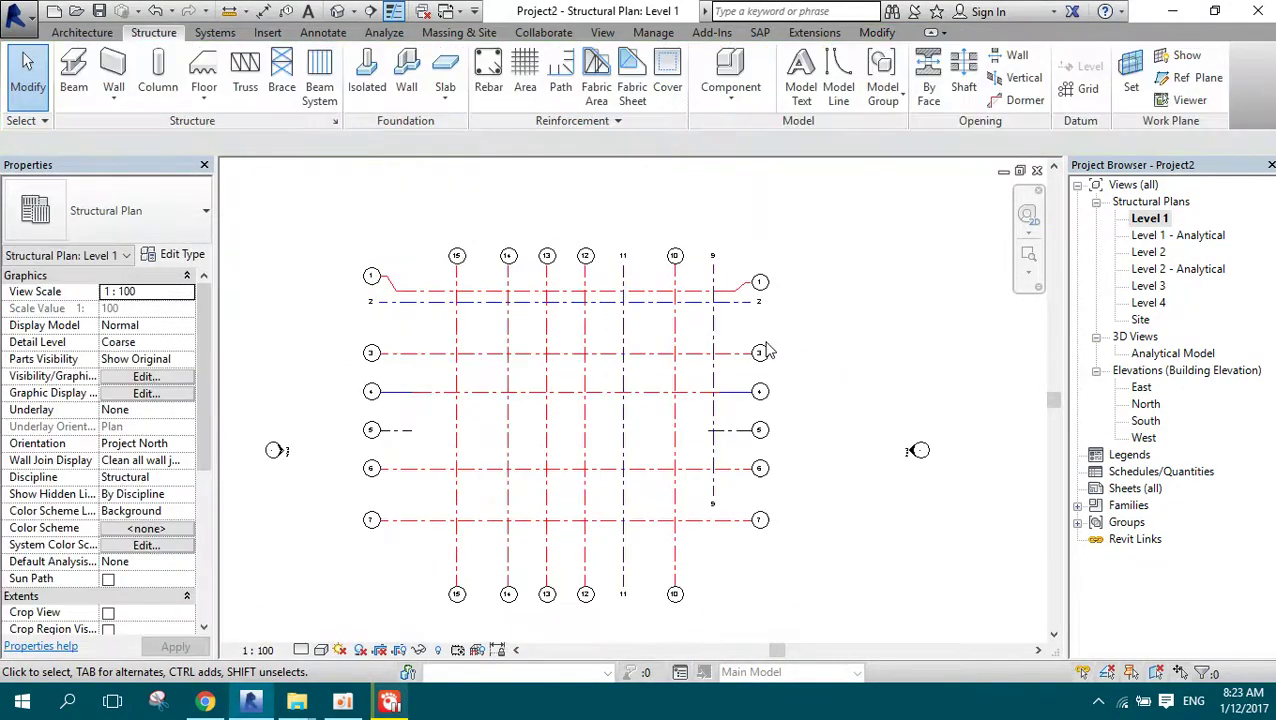
pyautogui.scroll(1, 757, 537)
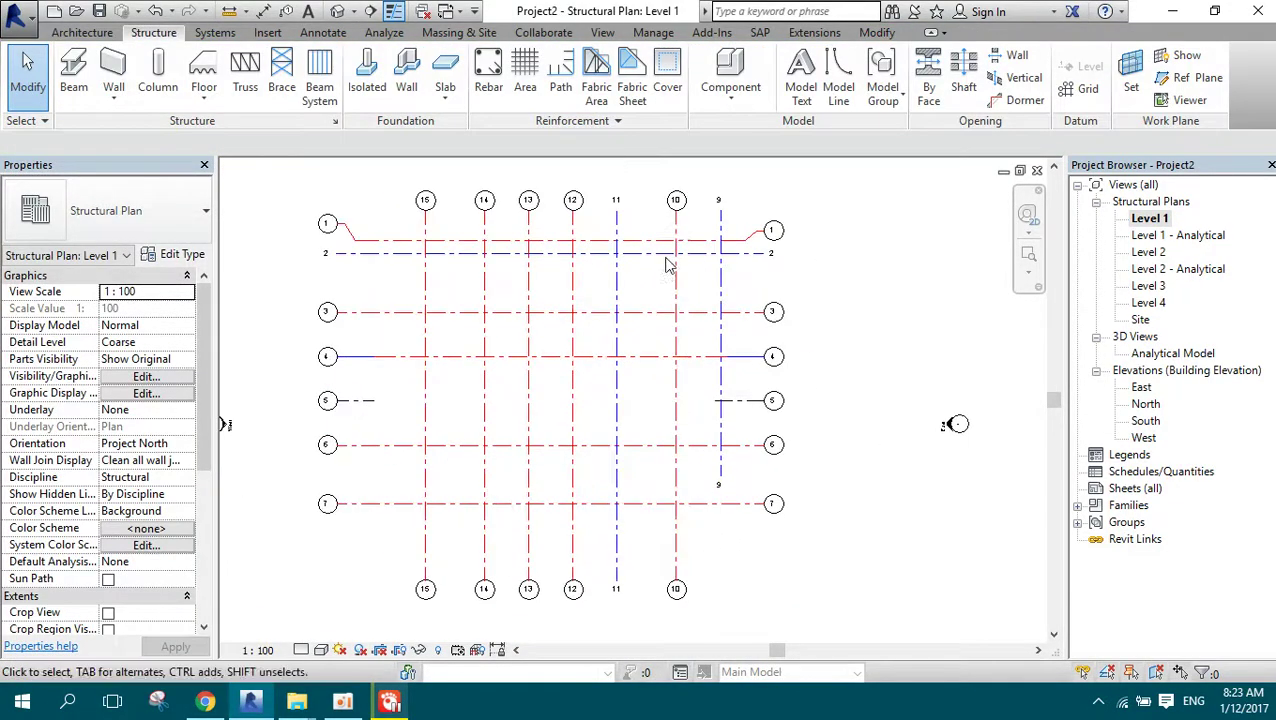
pyautogui.scroll(3, 630, 195)
pyautogui.scroll(3, 640, 185)
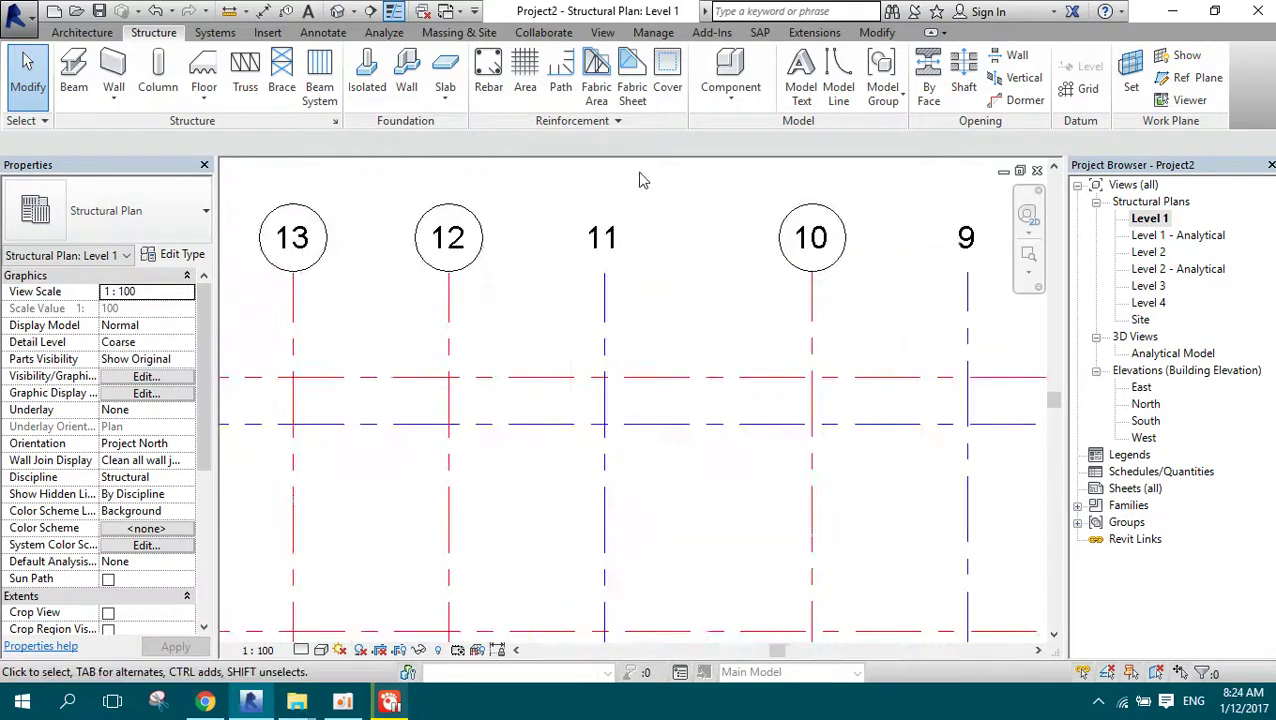
pyautogui.scroll(1, 643, 180)
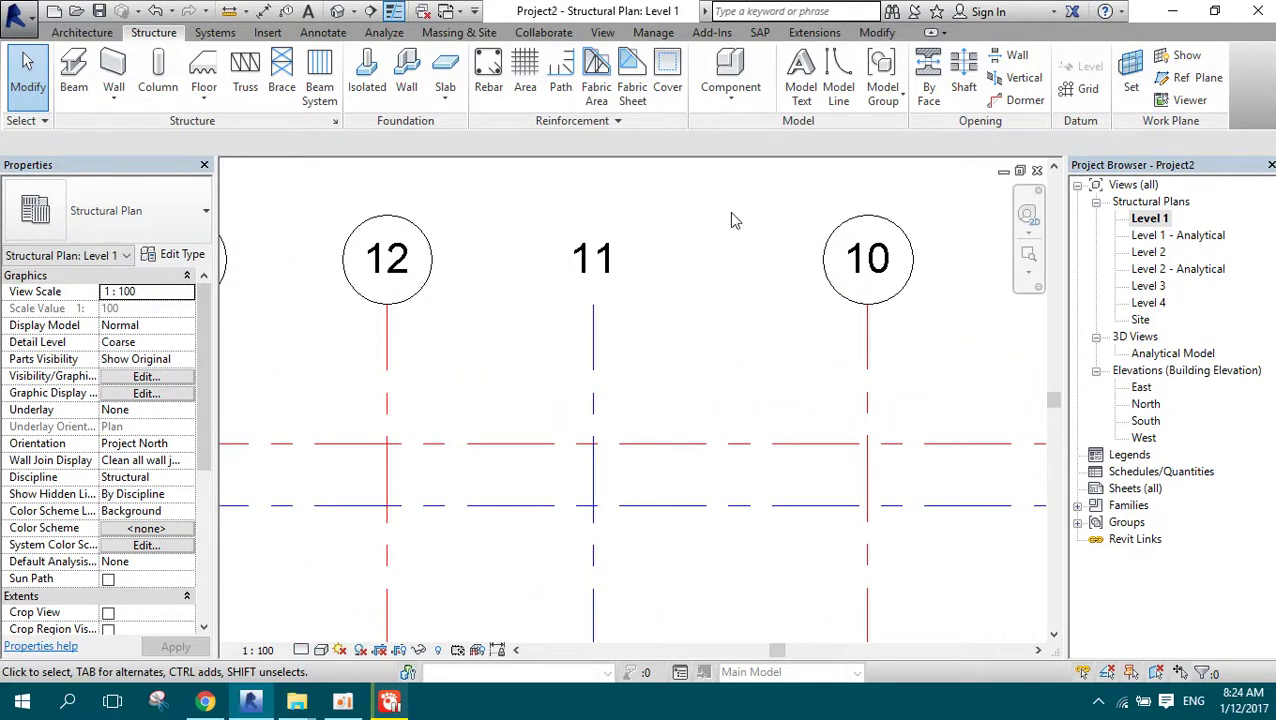
pyautogui.click(592, 371)
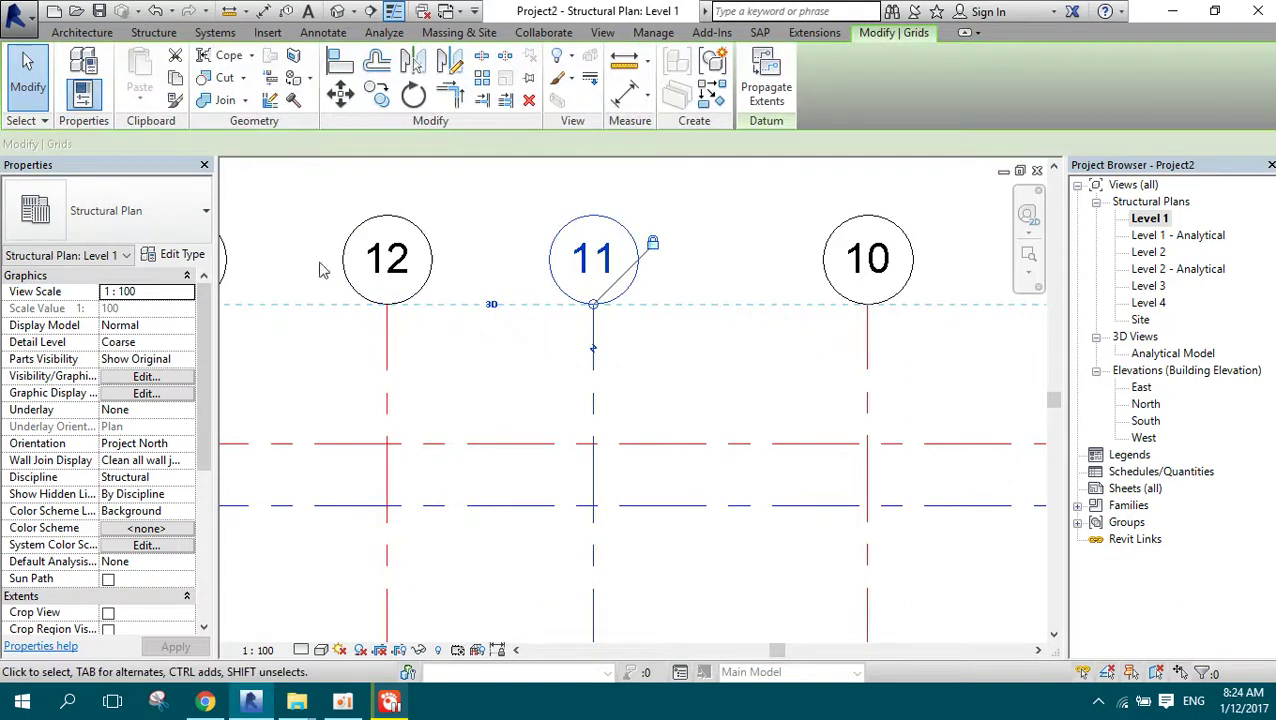
# Step: Set grid 11's type head Symbol back to M_Grid Head - Circle, then deselect it
pyautogui.click(199, 256)
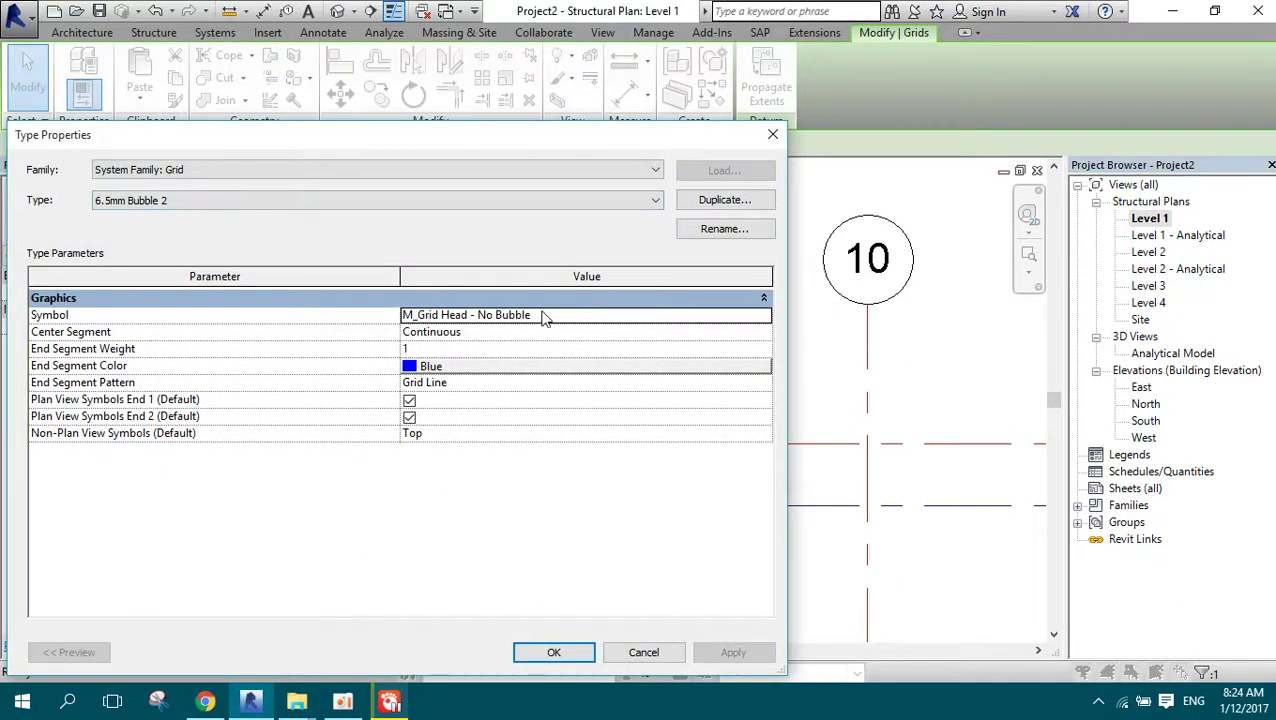
pyautogui.click(758, 319)
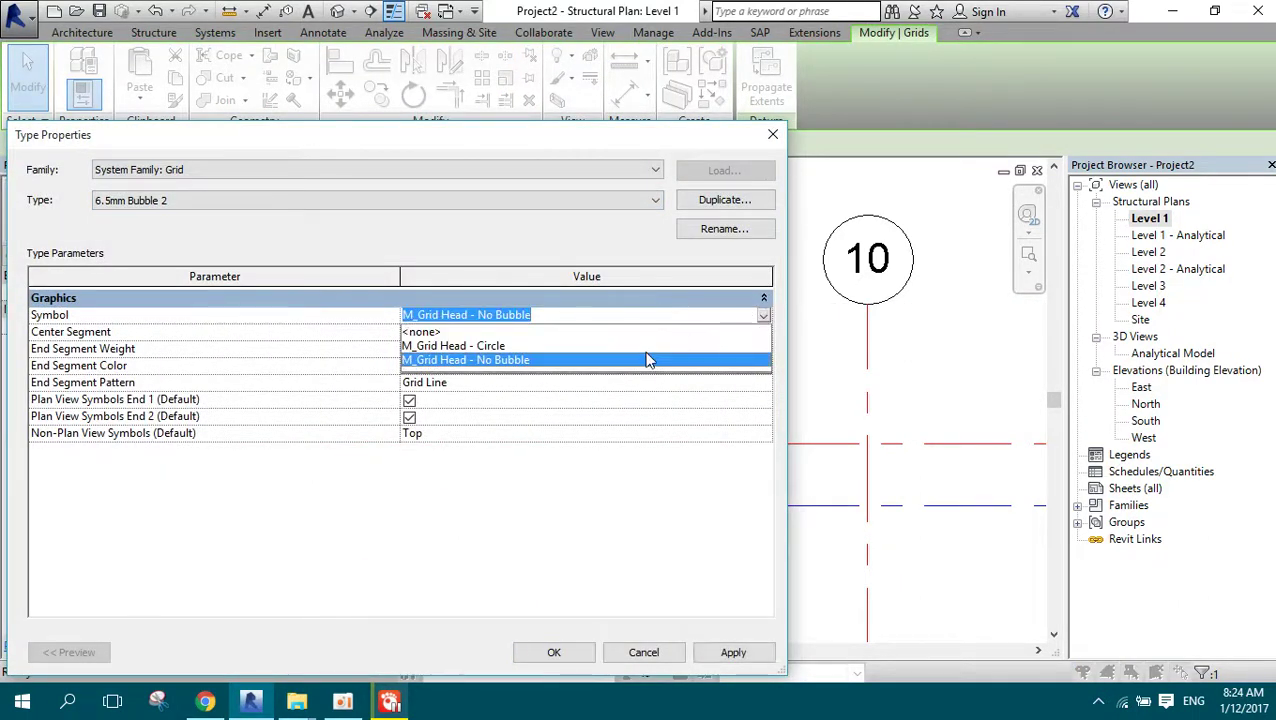
pyautogui.click(618, 346)
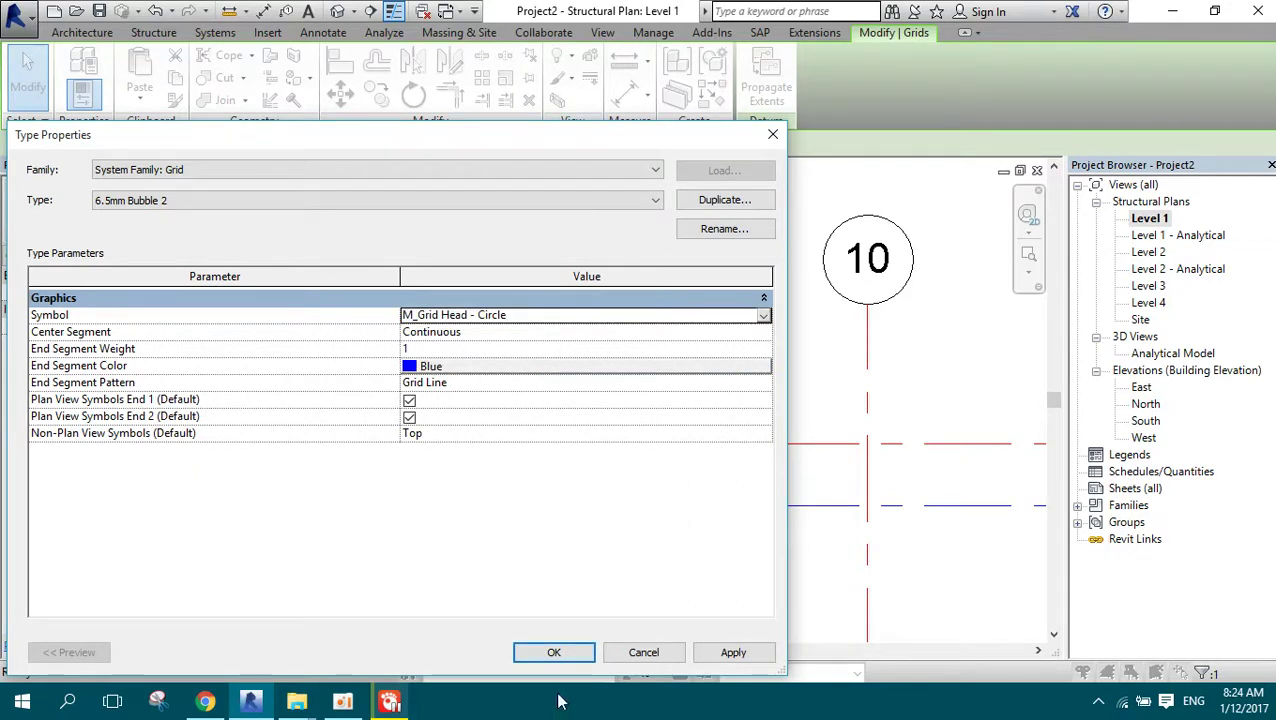
pyautogui.click(555, 658)
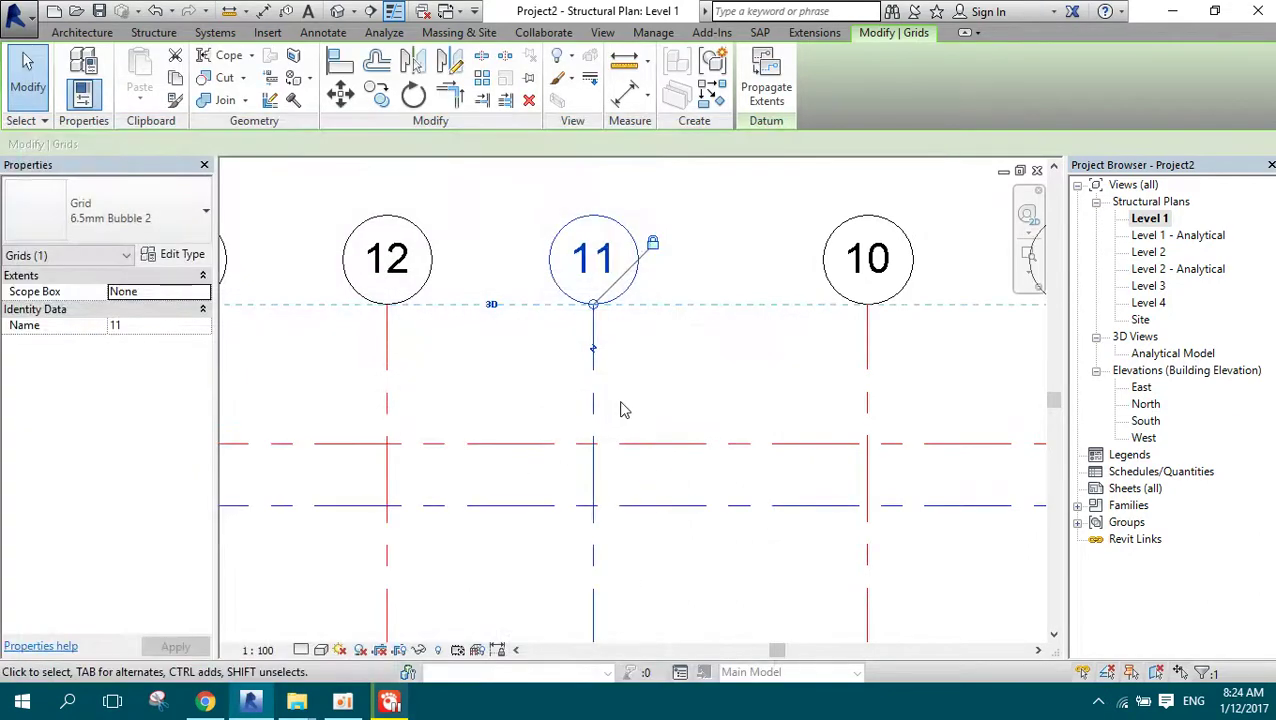
pyautogui.press('Escape')
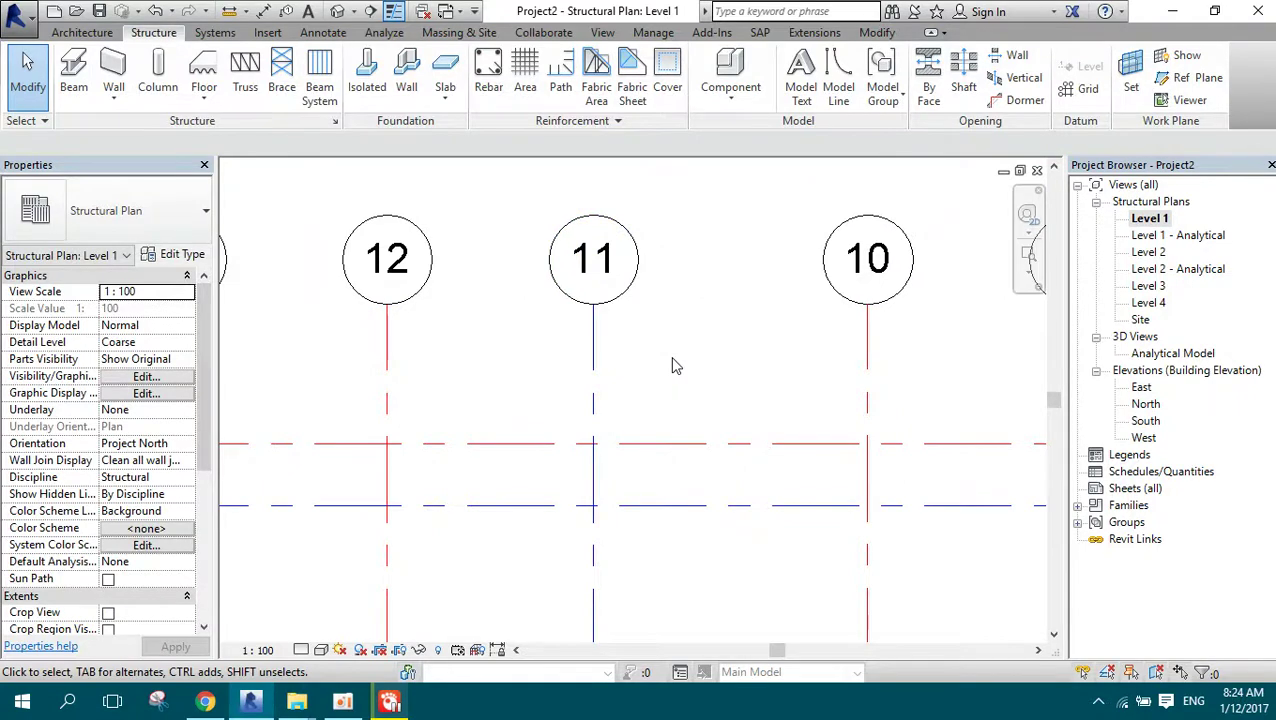
pyautogui.click(594, 320)
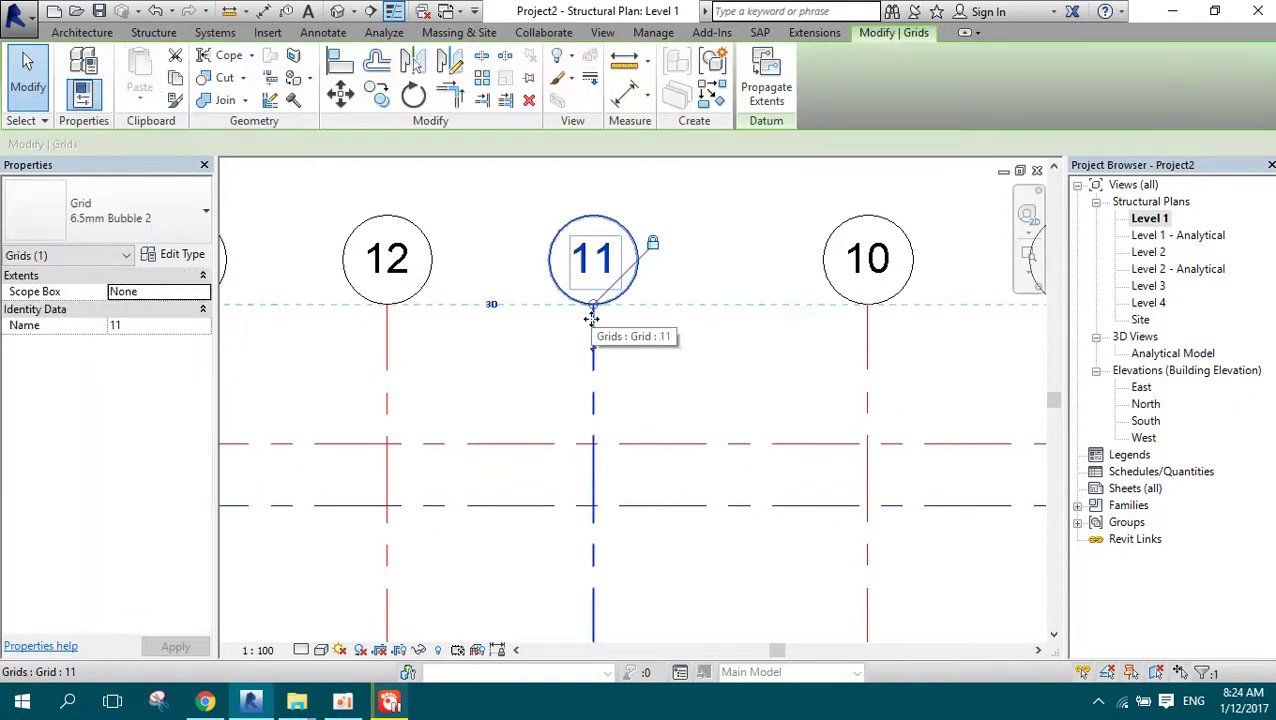
pyautogui.click(199, 254)
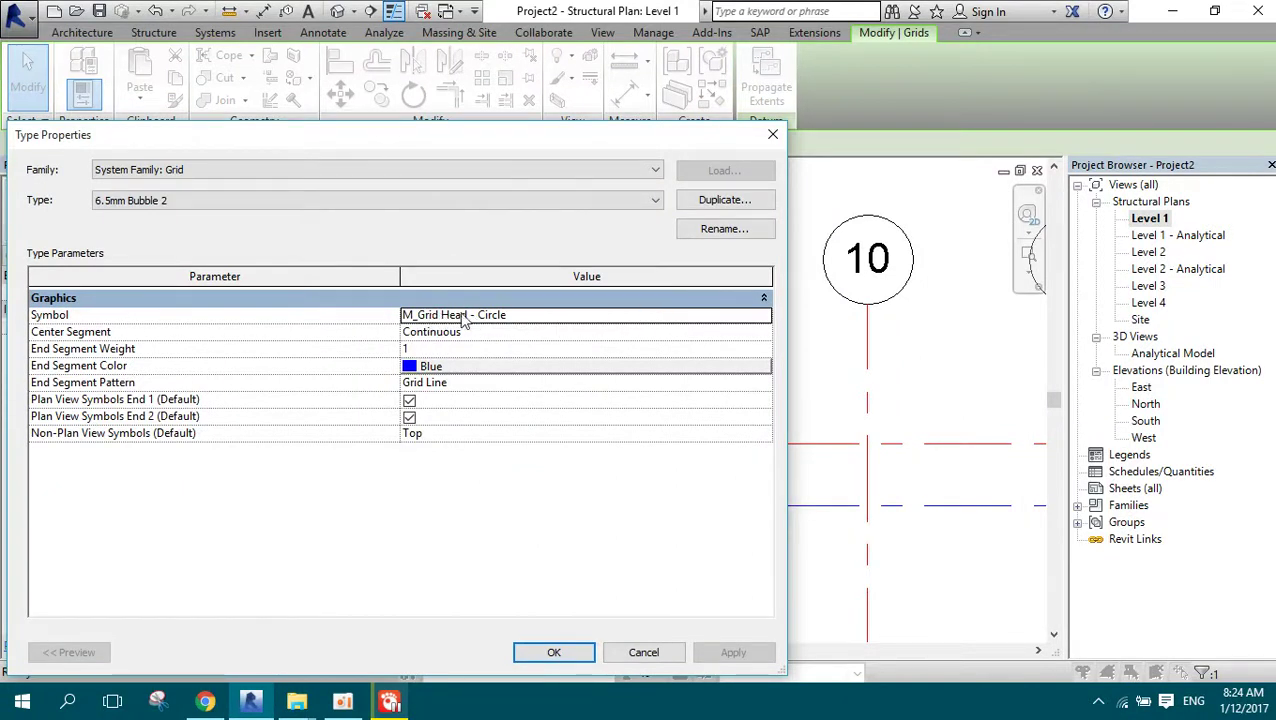
pyautogui.click(622, 654)
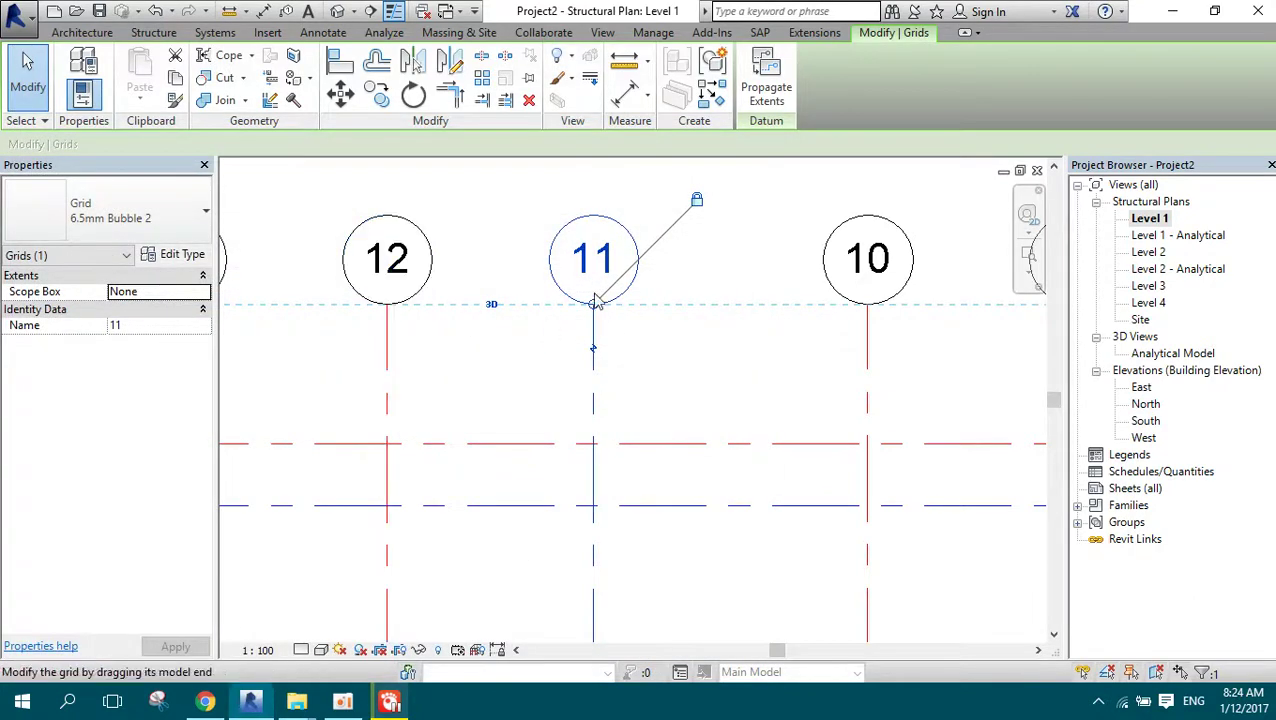
pyautogui.click(544, 340)
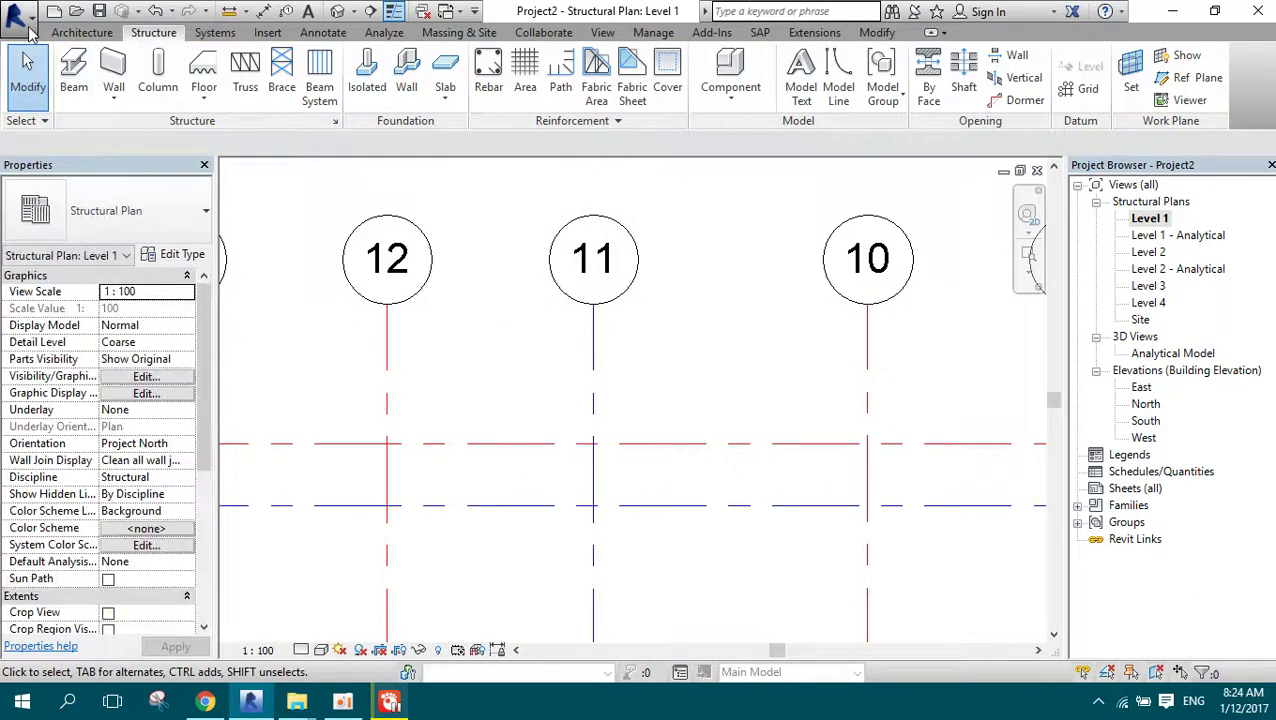
# Step: Start opening a family file from the application menu, dismissing the save reminder
pyautogui.click(22, 18)
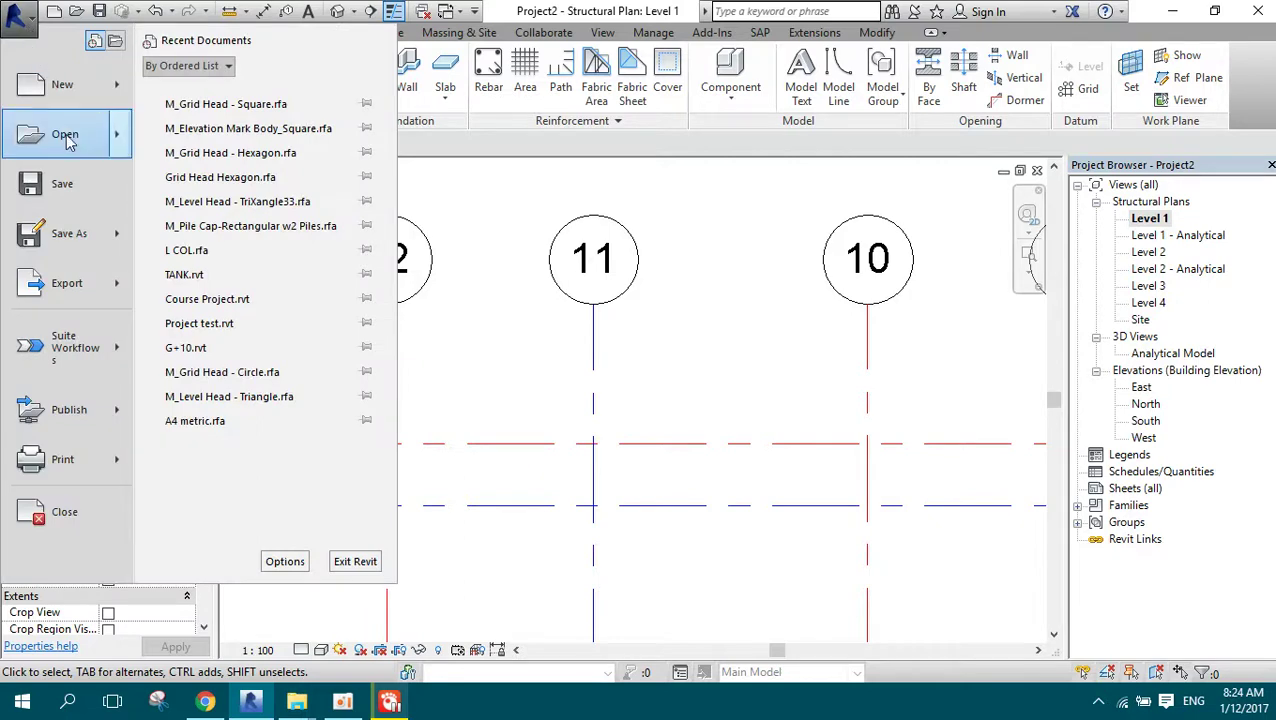
pyautogui.moveTo(64, 134)
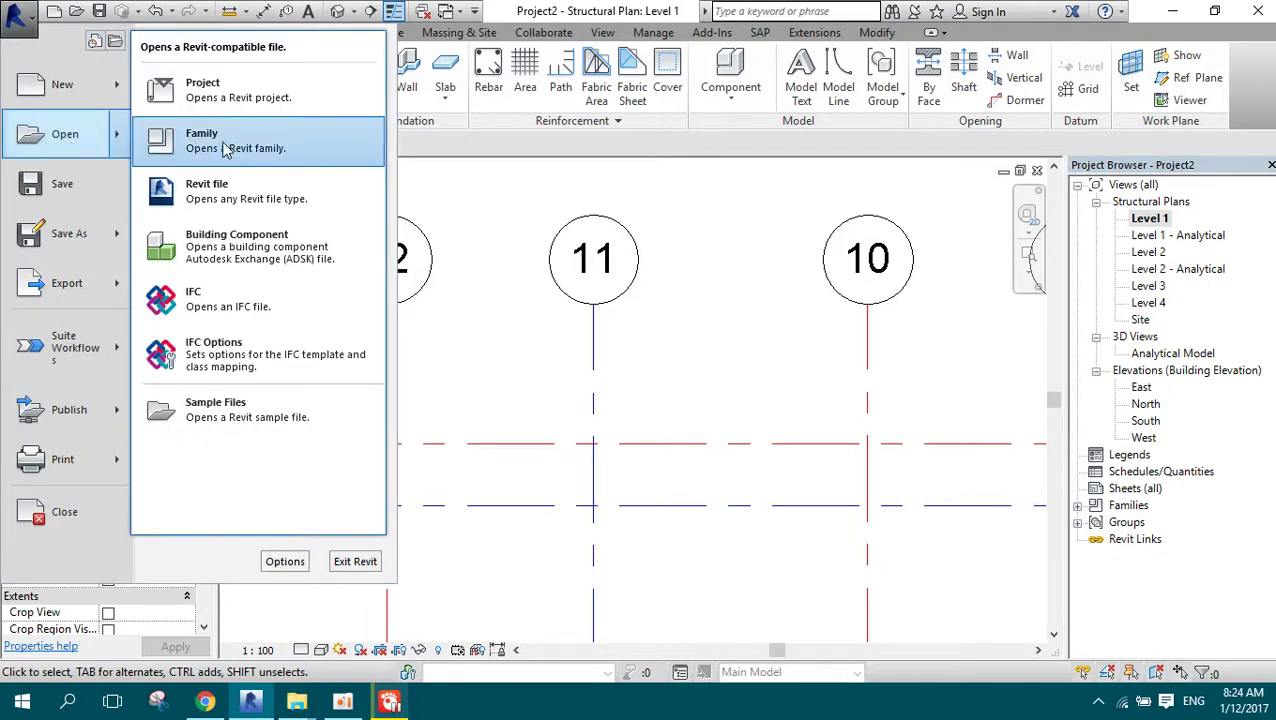
pyautogui.click(225, 148)
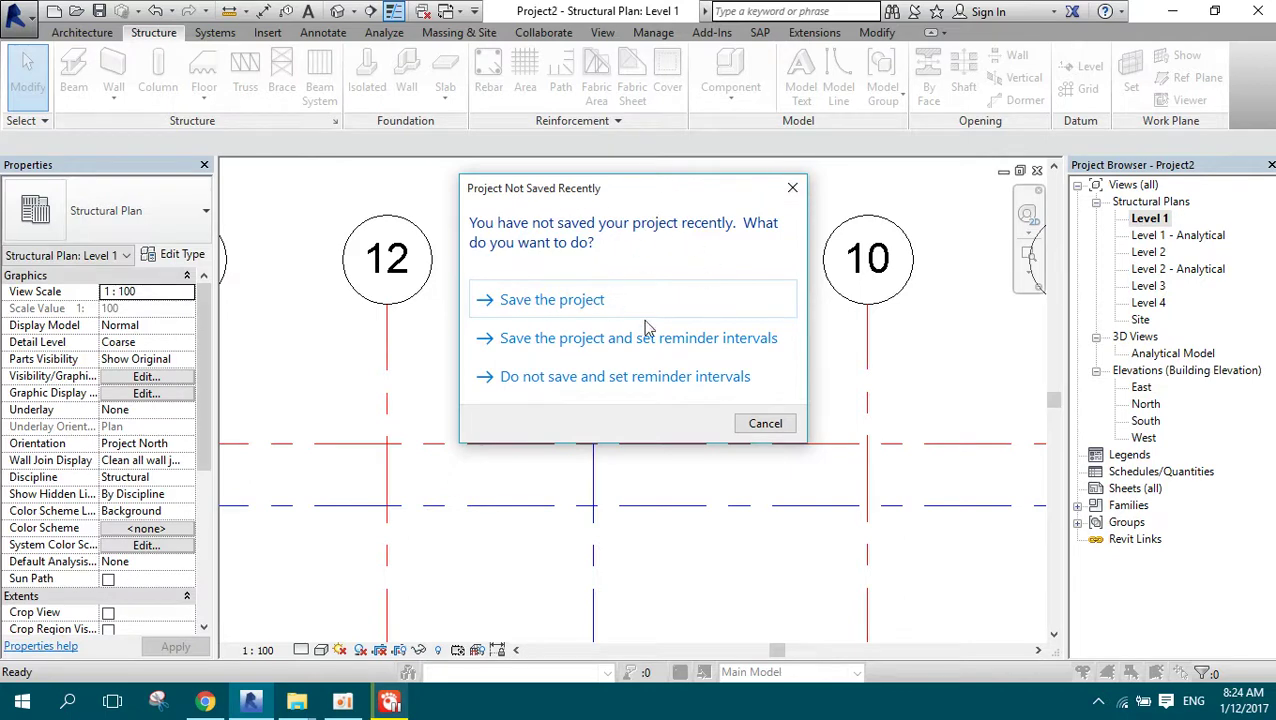
pyautogui.click(793, 188)
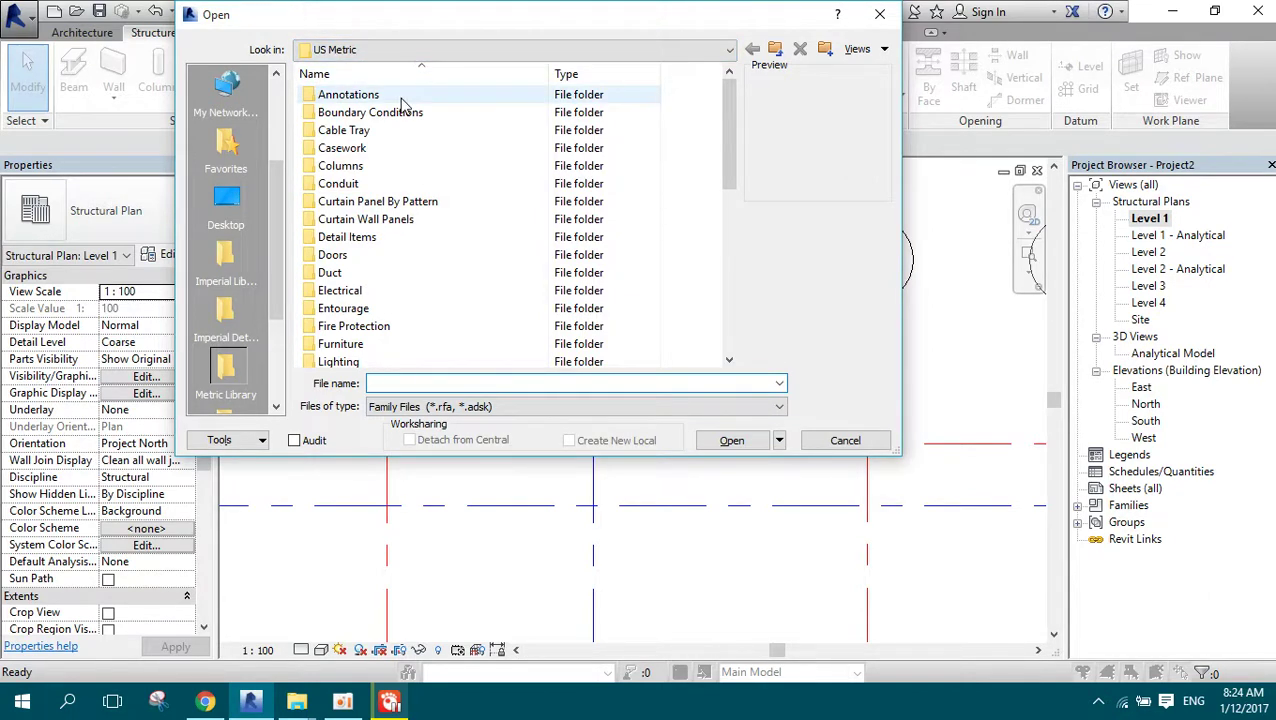
# Step: Move the Open dialog aside and go into the Annotations folder
pyautogui.moveTo(442, 16); pyautogui.dragTo(584, 162)
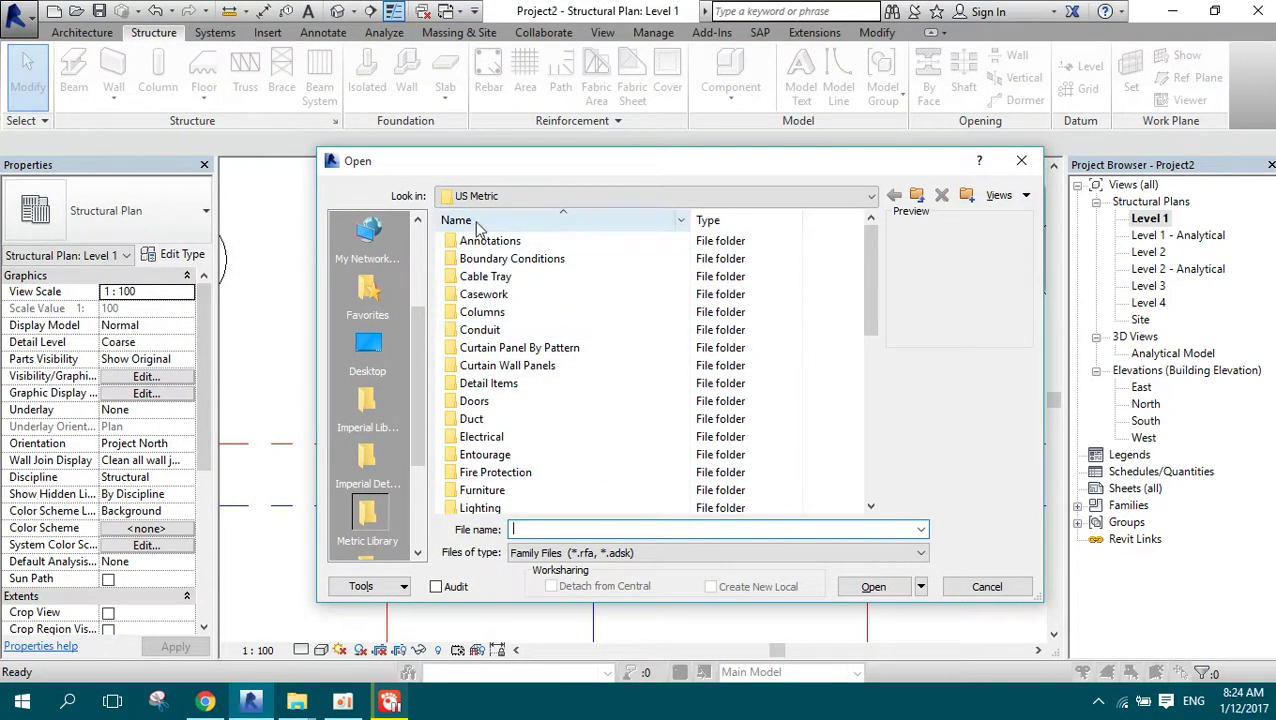
pyautogui.doubleClick(513, 243)
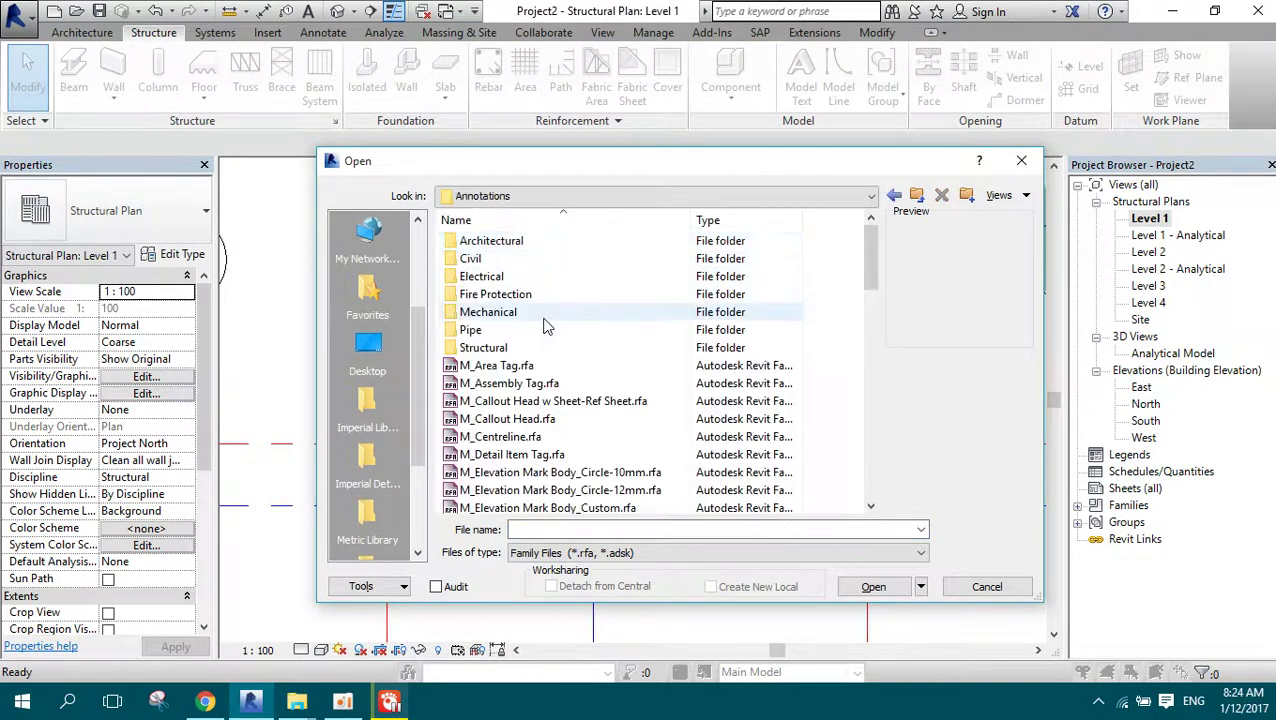
pyautogui.scroll(-1, 548, 355)
pyautogui.scroll(-3, 548, 355)
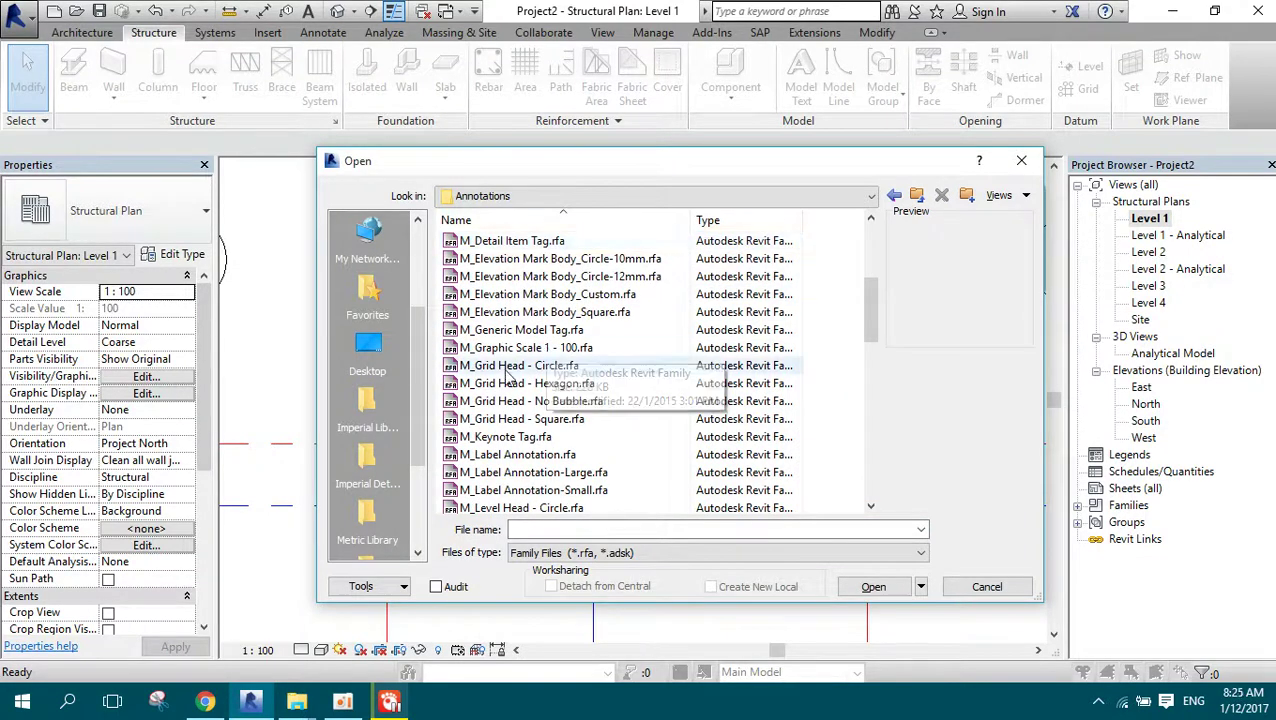
# Step: Preview the grid head families, then open M_Grid Head - Hexagon.rfa
pyautogui.click(507, 369)
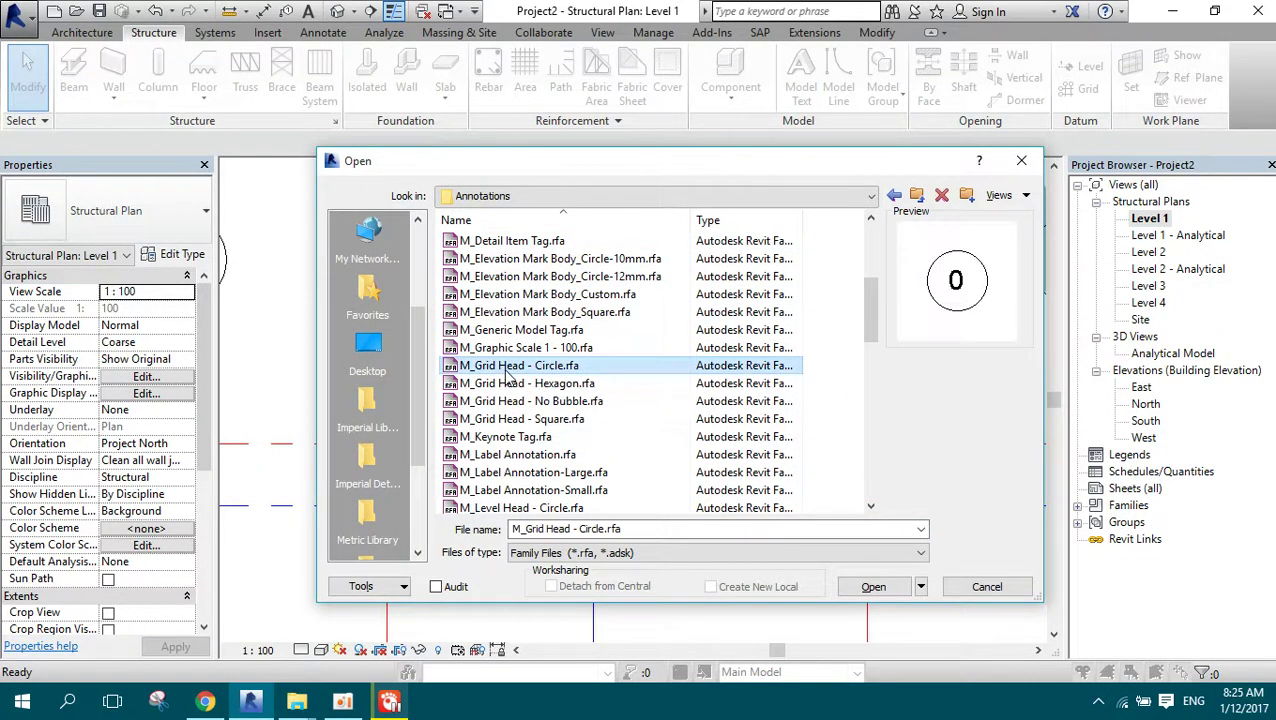
pyautogui.click(540, 387)
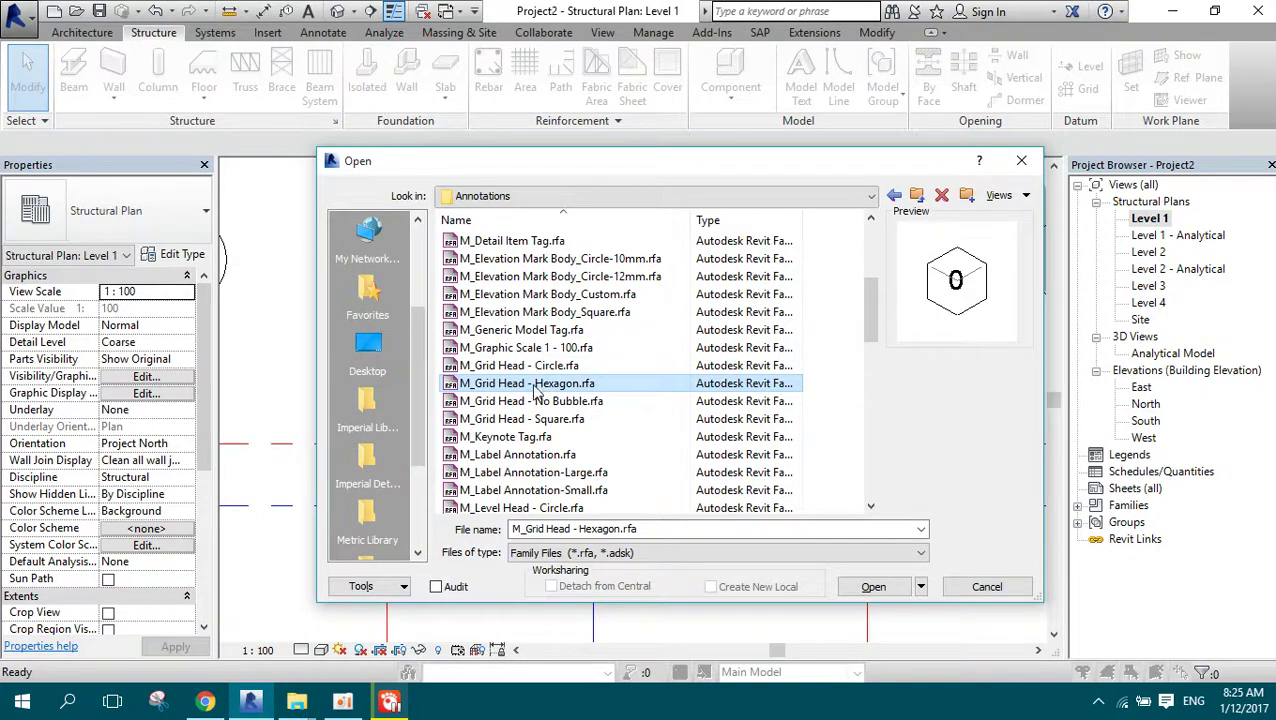
pyautogui.click(528, 405)
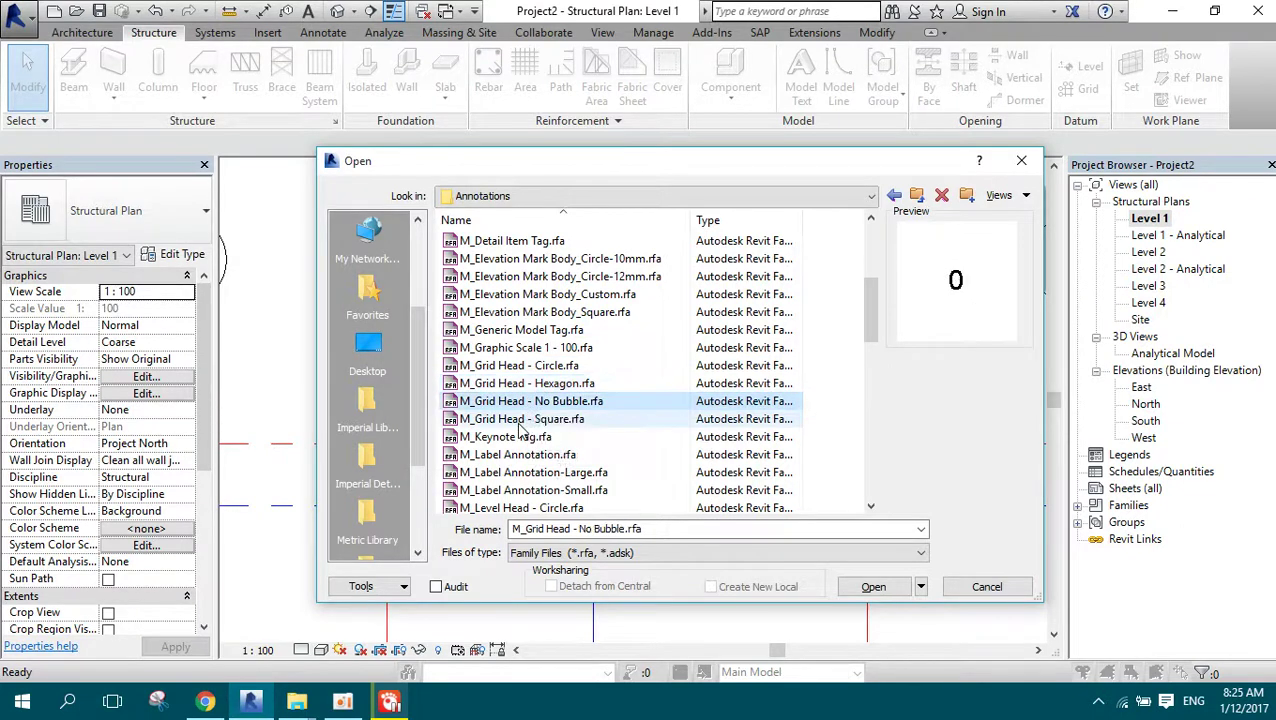
pyautogui.click(519, 420)
pyautogui.click(565, 367)
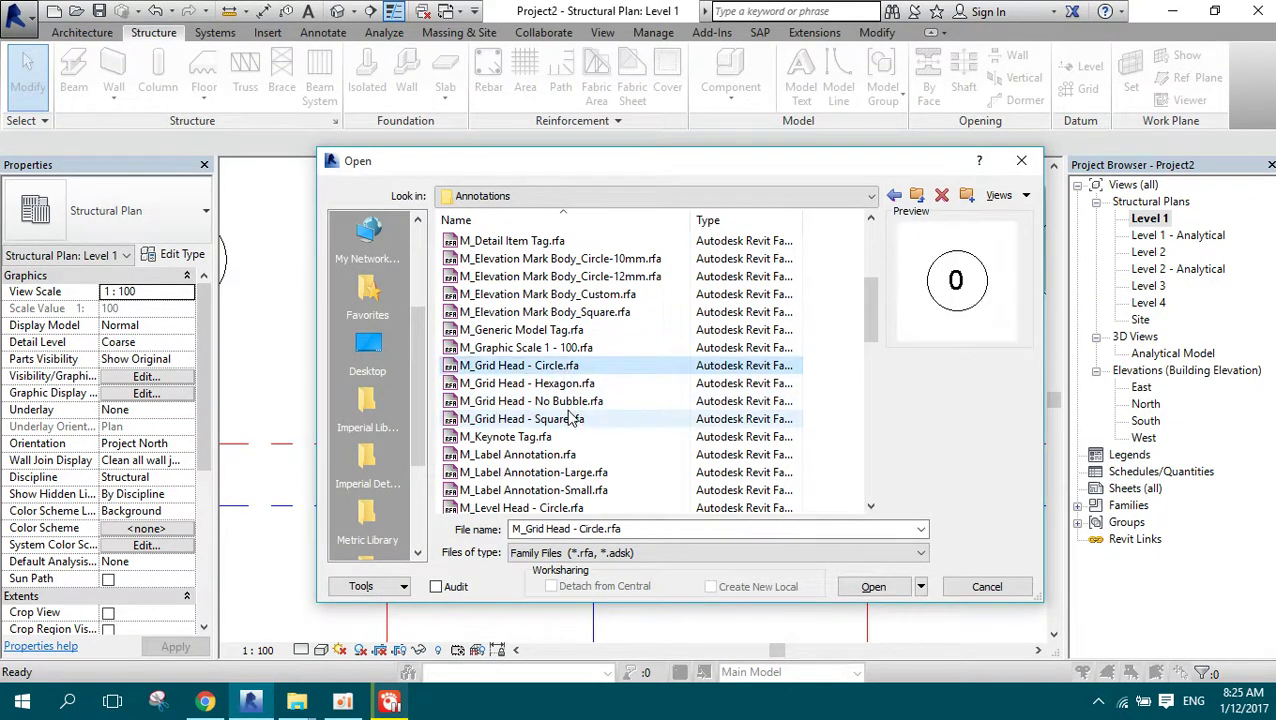
pyautogui.click(572, 401)
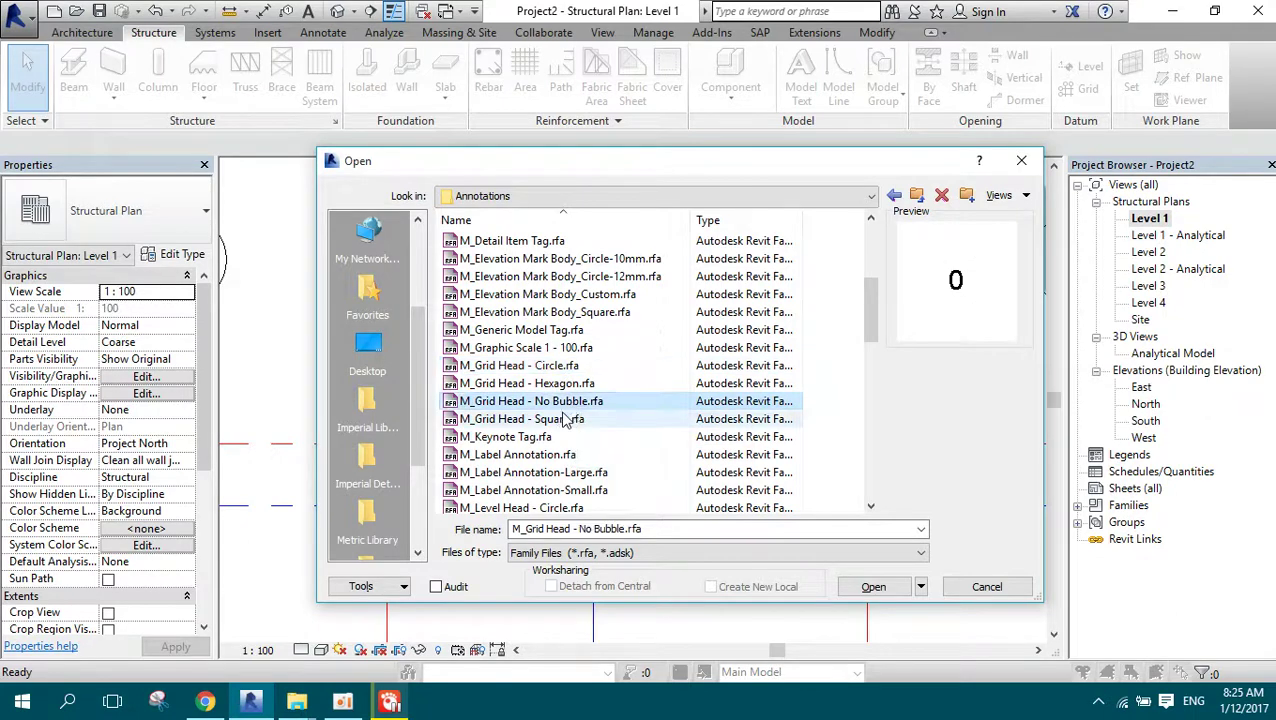
pyautogui.click(525, 384)
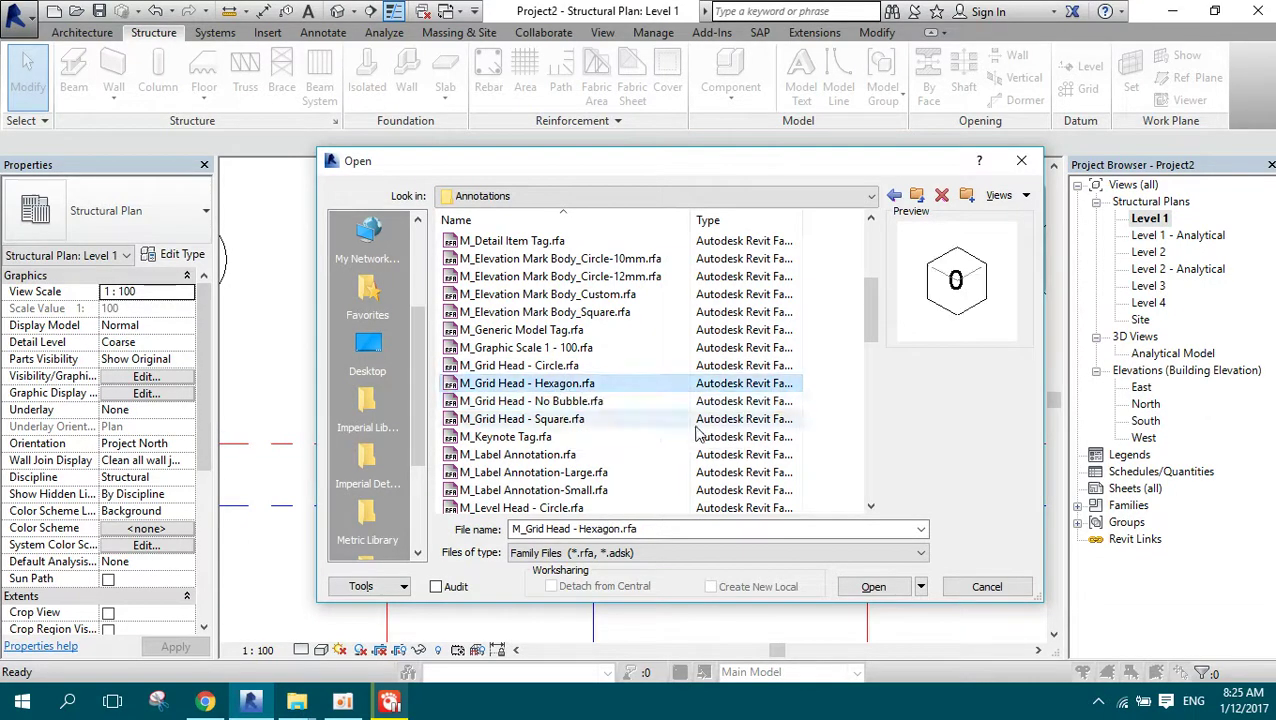
pyautogui.click(874, 587)
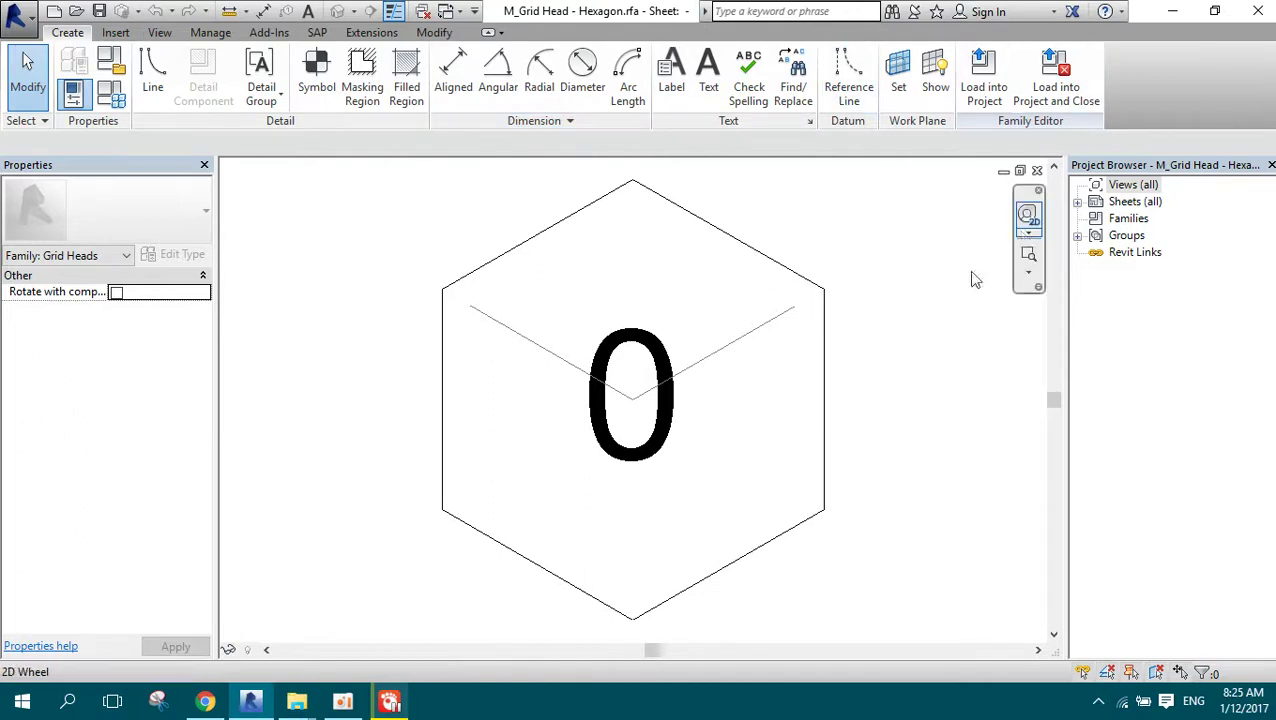
# Step: Load the hexagon head family into Project1, overwriting the existing version
pyautogui.click(995, 84)
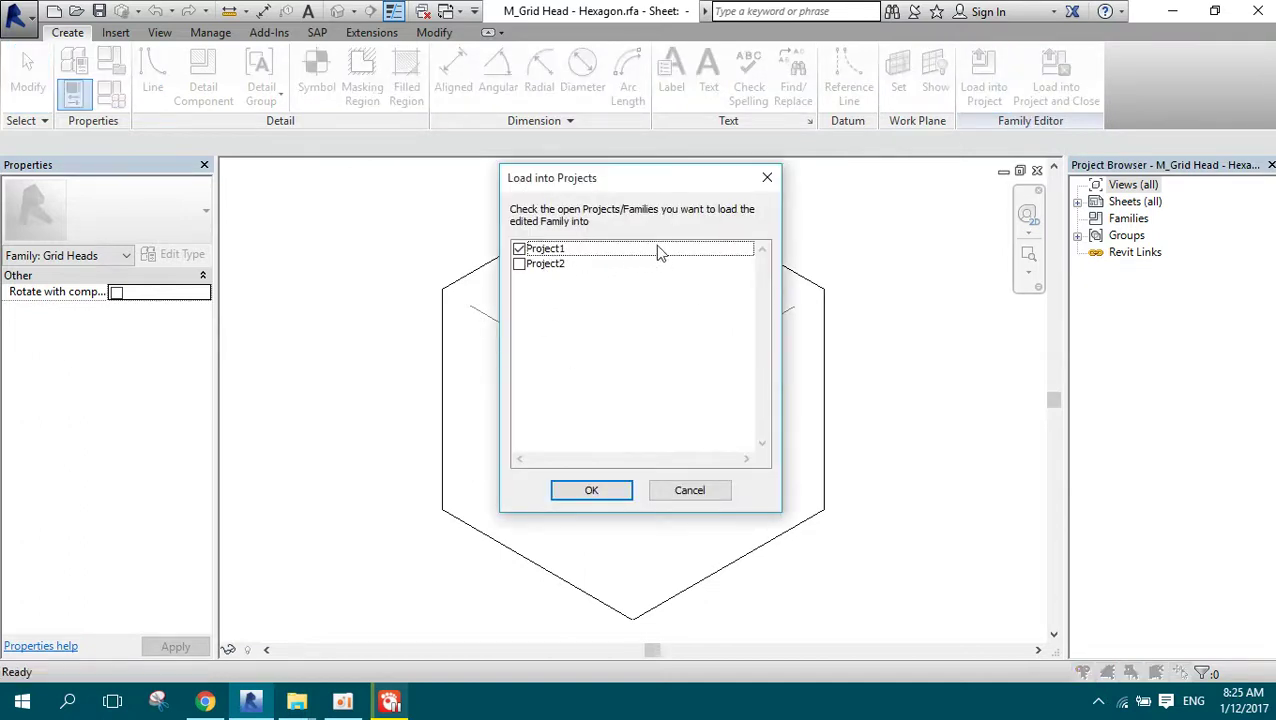
pyautogui.click(597, 490)
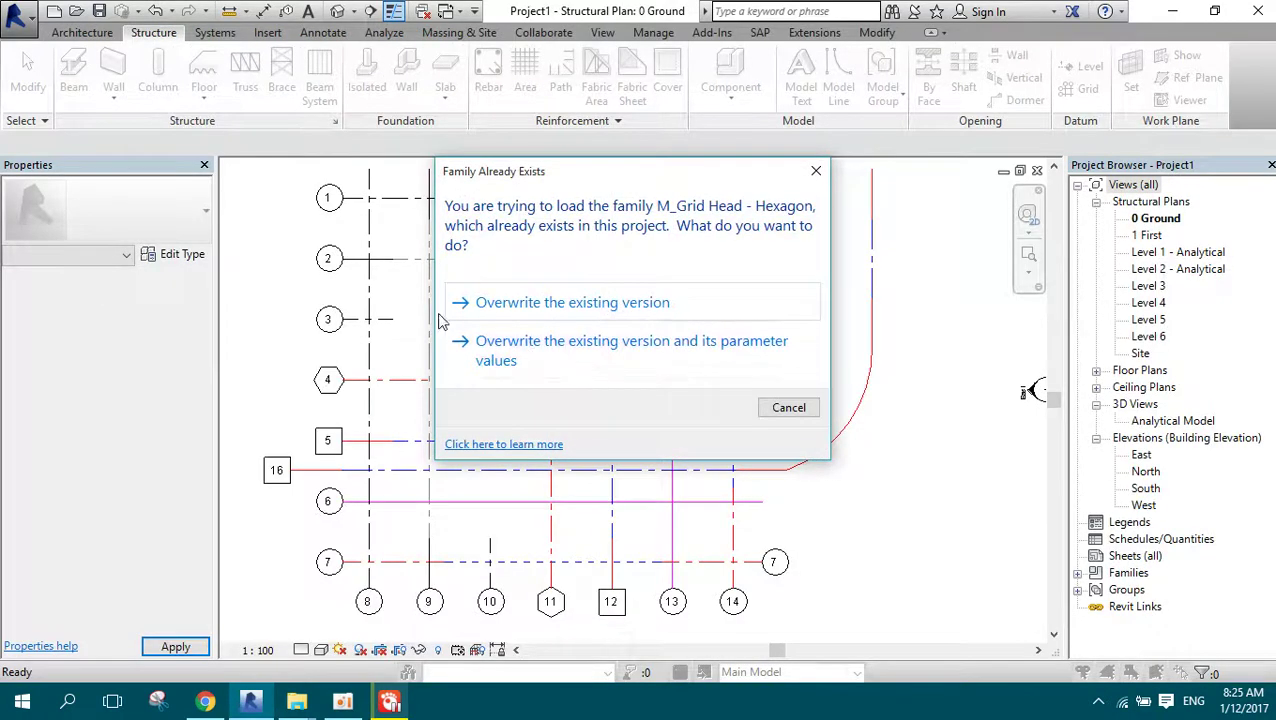
pyautogui.click(526, 313)
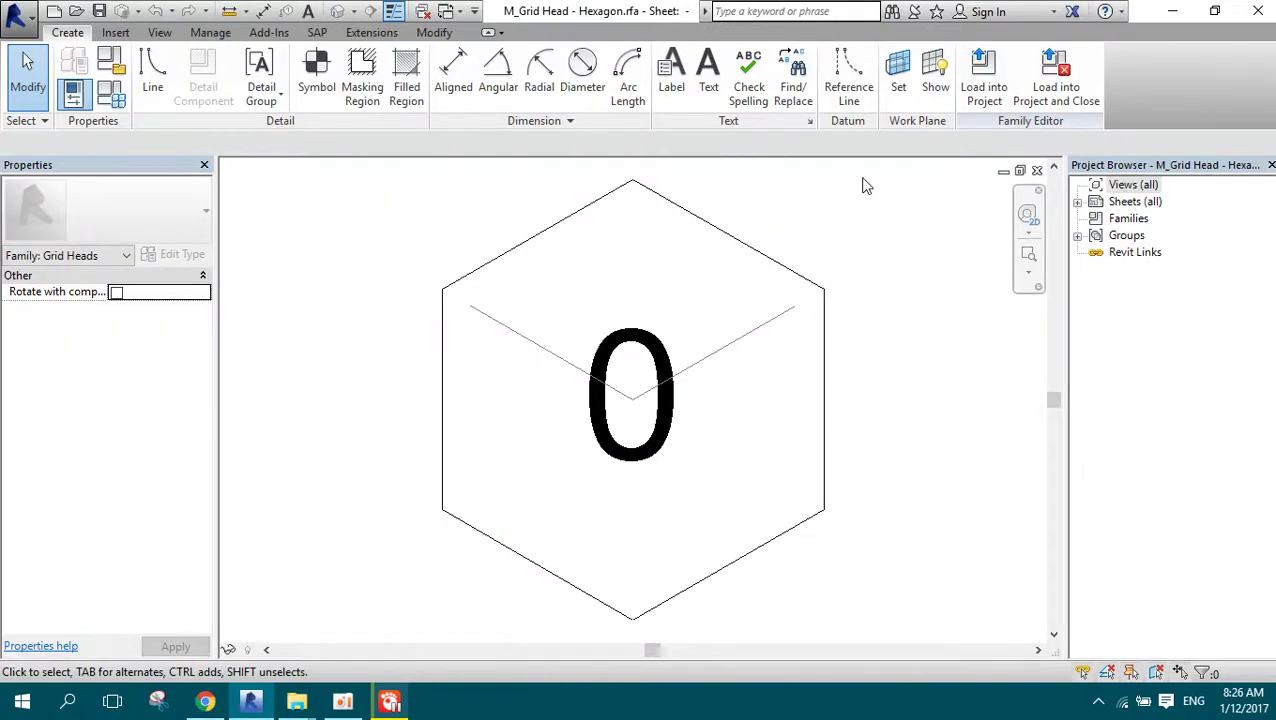
# Step: Load the hexagon head family into Project2 only
pyautogui.click(993, 104)
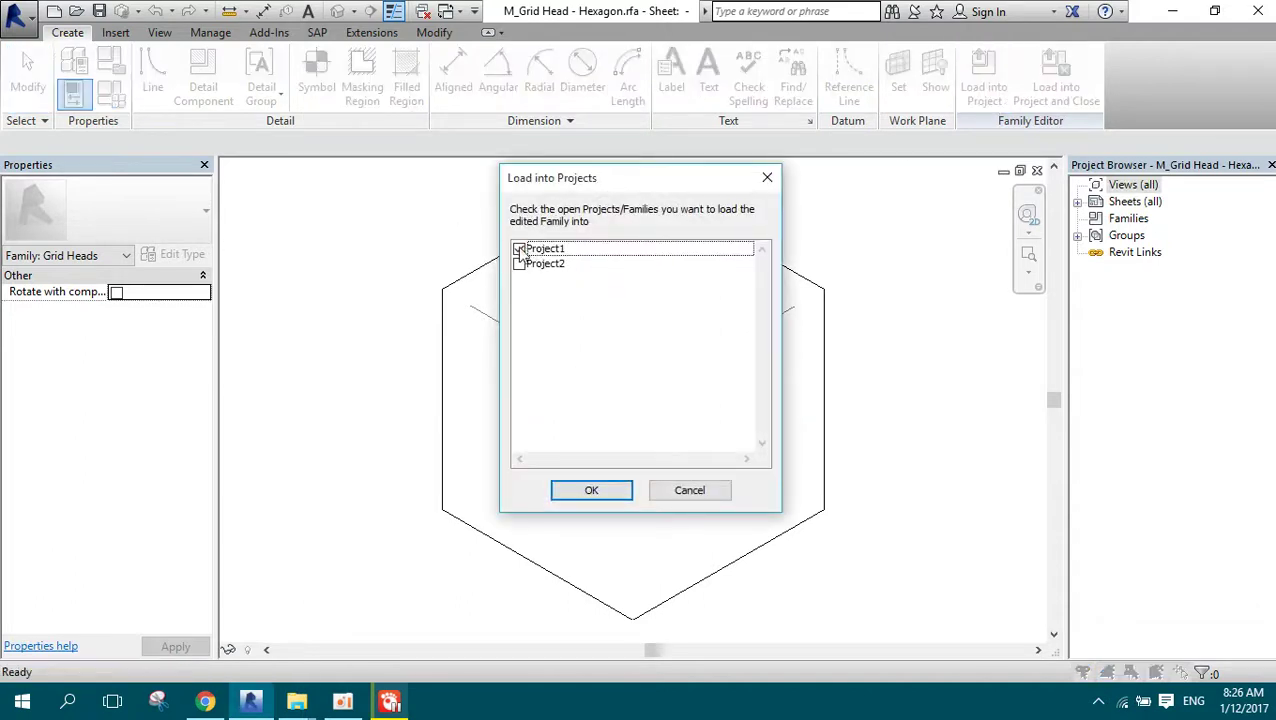
pyautogui.click(518, 249)
pyautogui.click(518, 264)
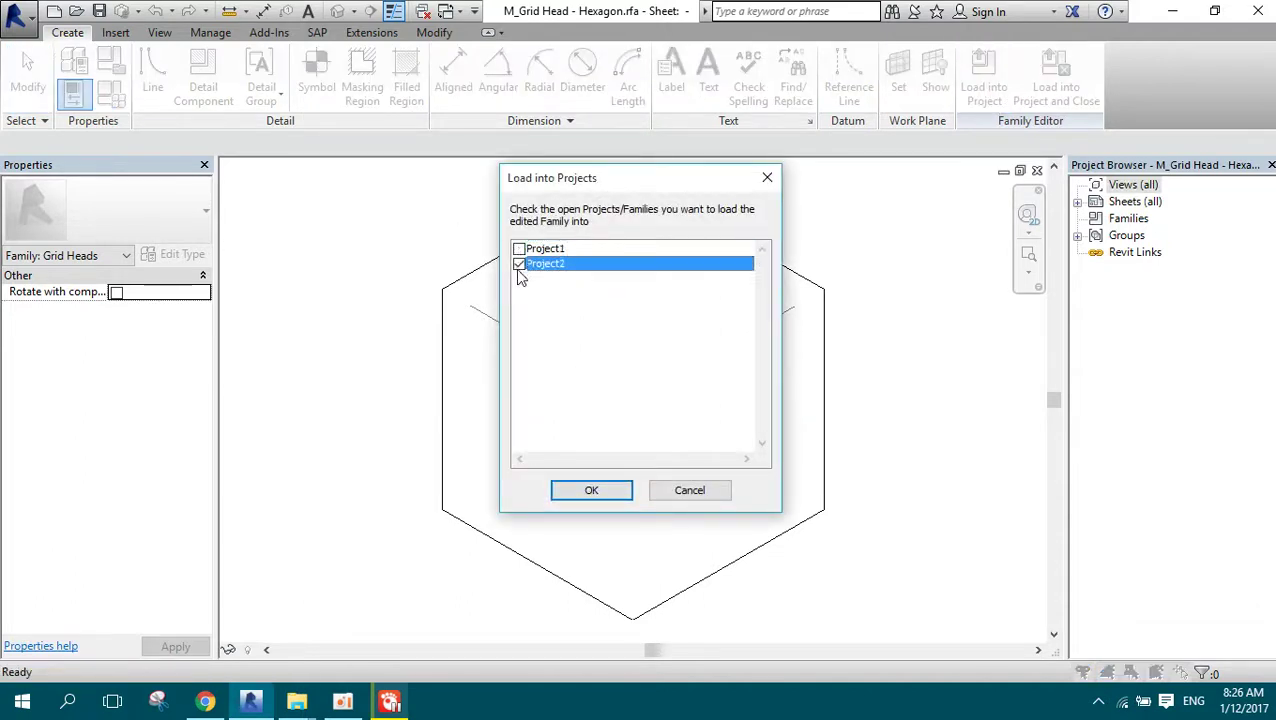
pyautogui.click(593, 489)
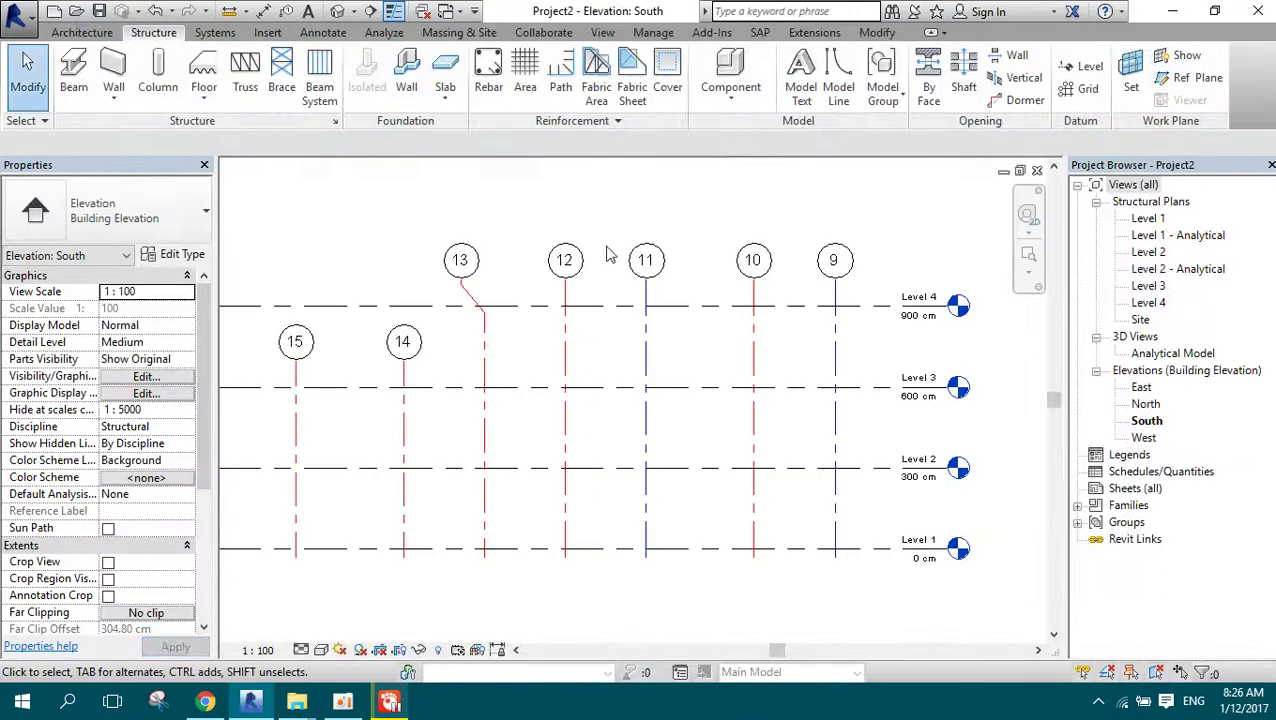
# Step: Open the Level 1 structural plan and select grid 10
pyautogui.doubleClick(1148, 218)
pyautogui.scroll(-2, 600, 330)
pyautogui.scroll(-3, 608, 333)
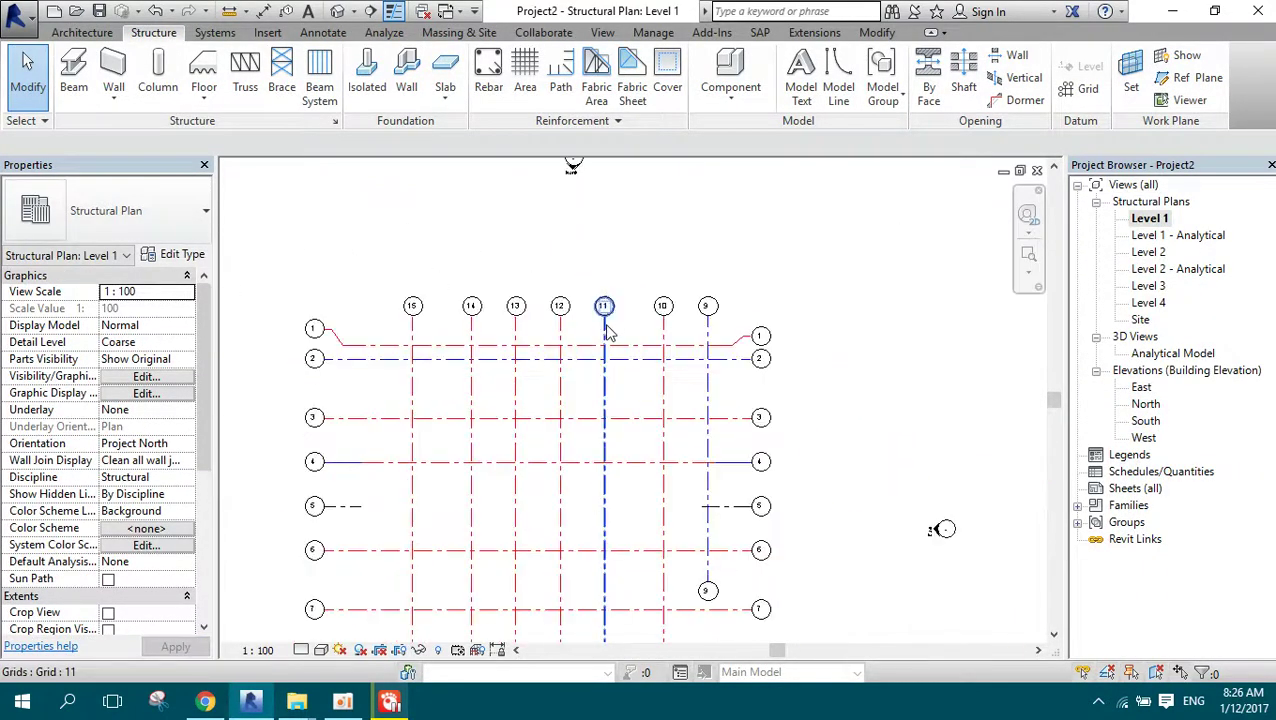
pyautogui.scroll(2, 640, 335)
pyautogui.scroll(3, 710, 345)
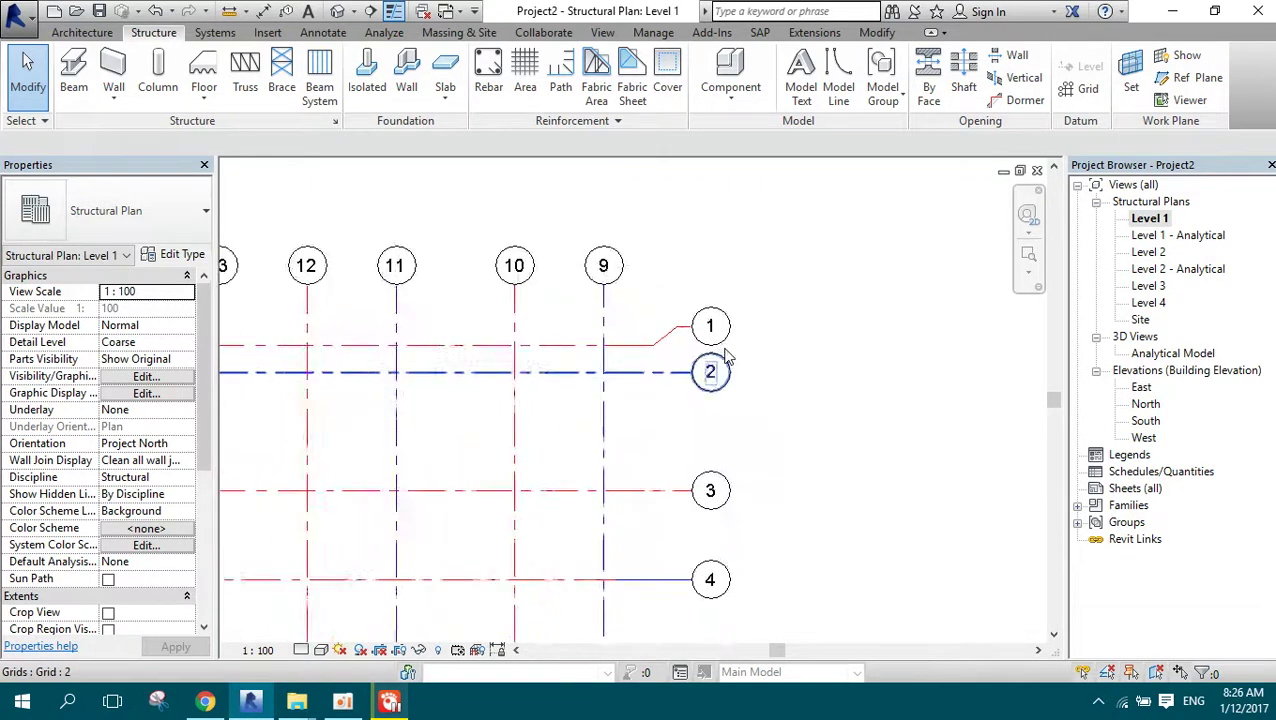
pyautogui.scroll(1, 728, 357)
pyautogui.scroll(3, 605, 288)
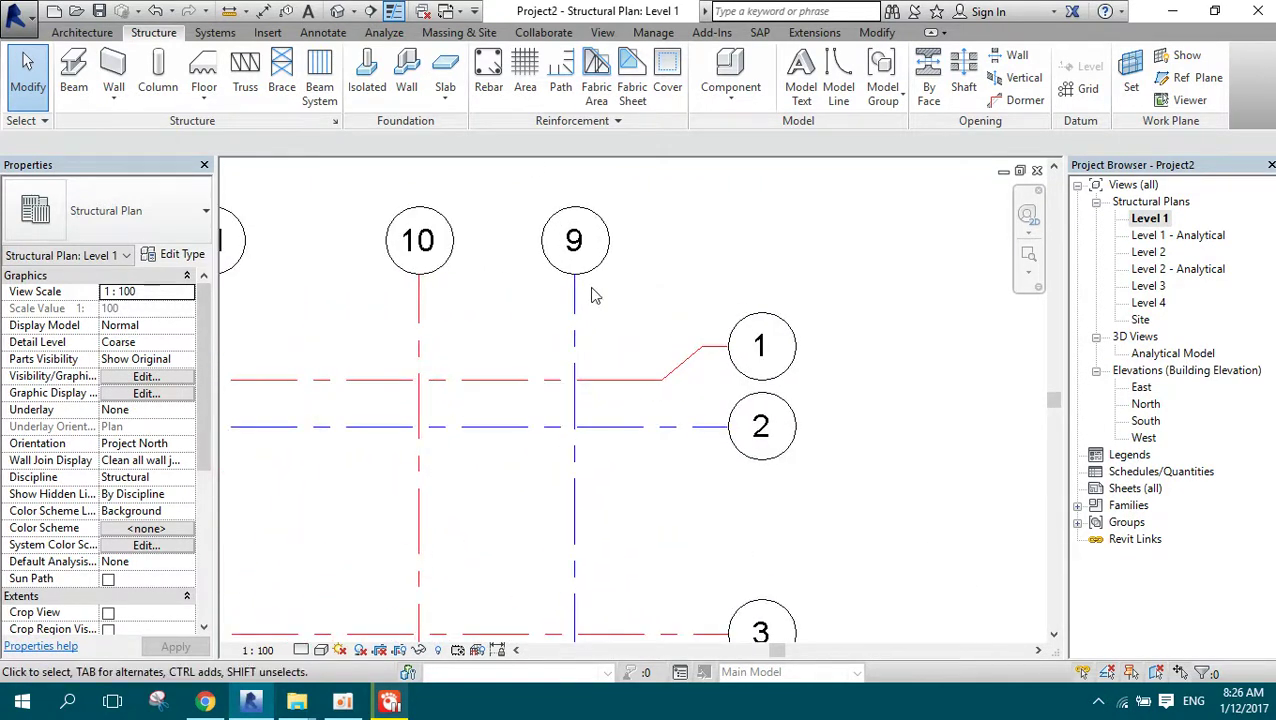
pyautogui.click(421, 306)
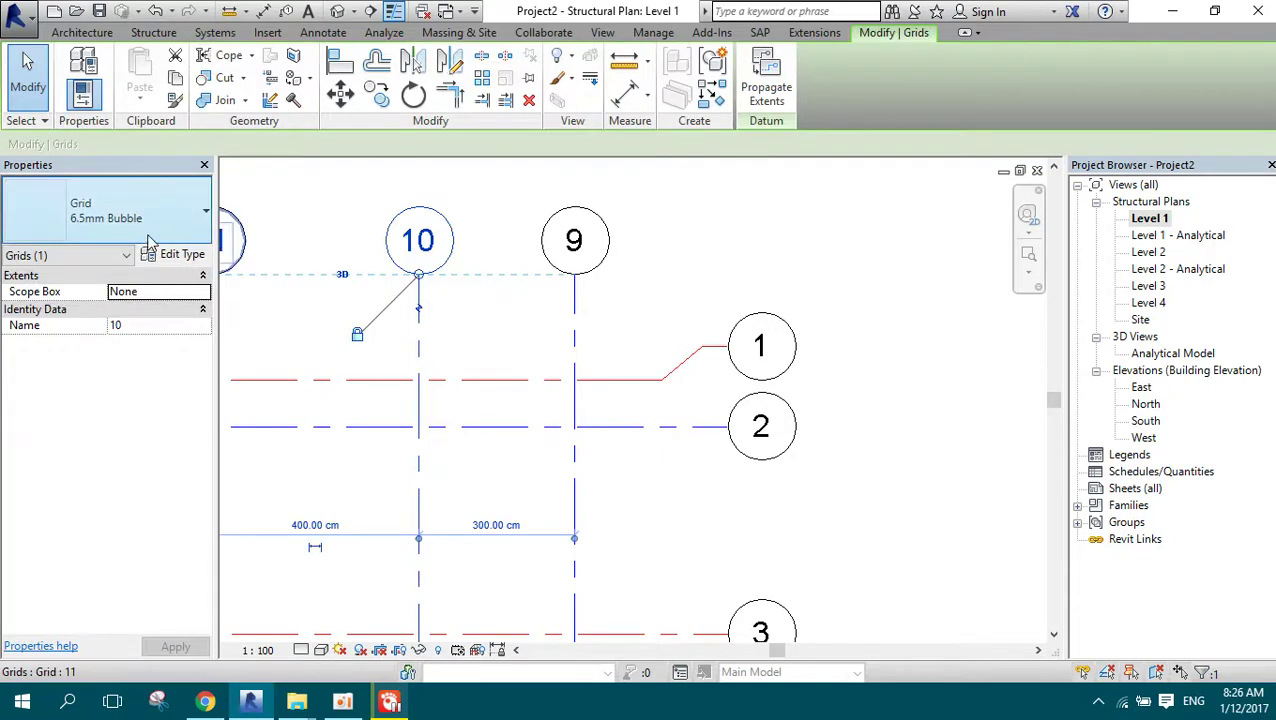
# Step: Set the grid type's head Symbol to M_Grid Head - Hexagon
pyautogui.click(182, 254)
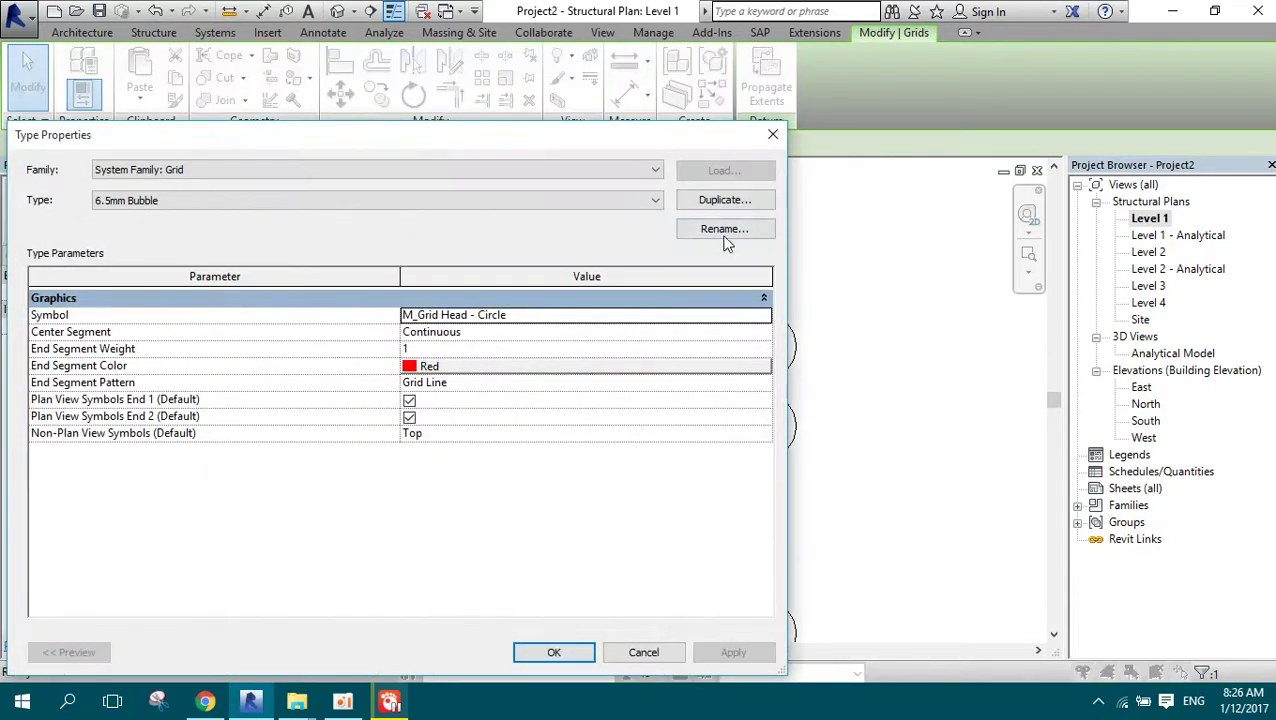
pyautogui.click(757, 318)
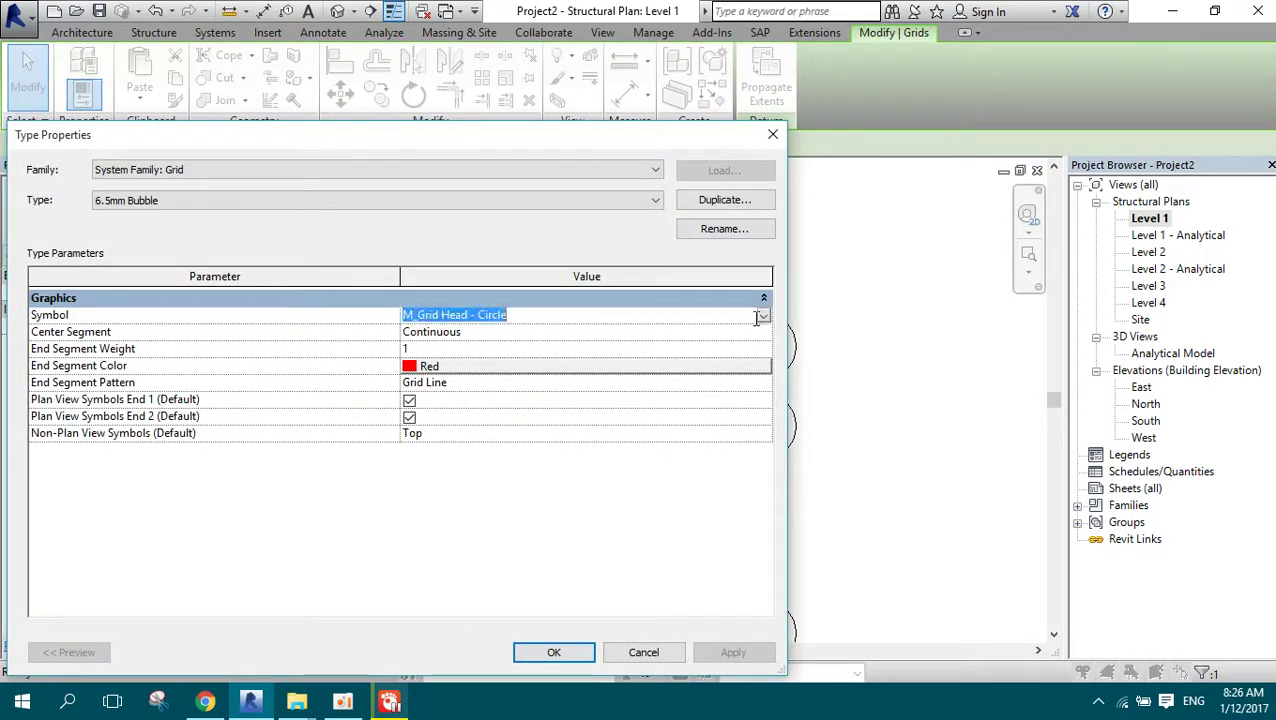
pyautogui.click(763, 317)
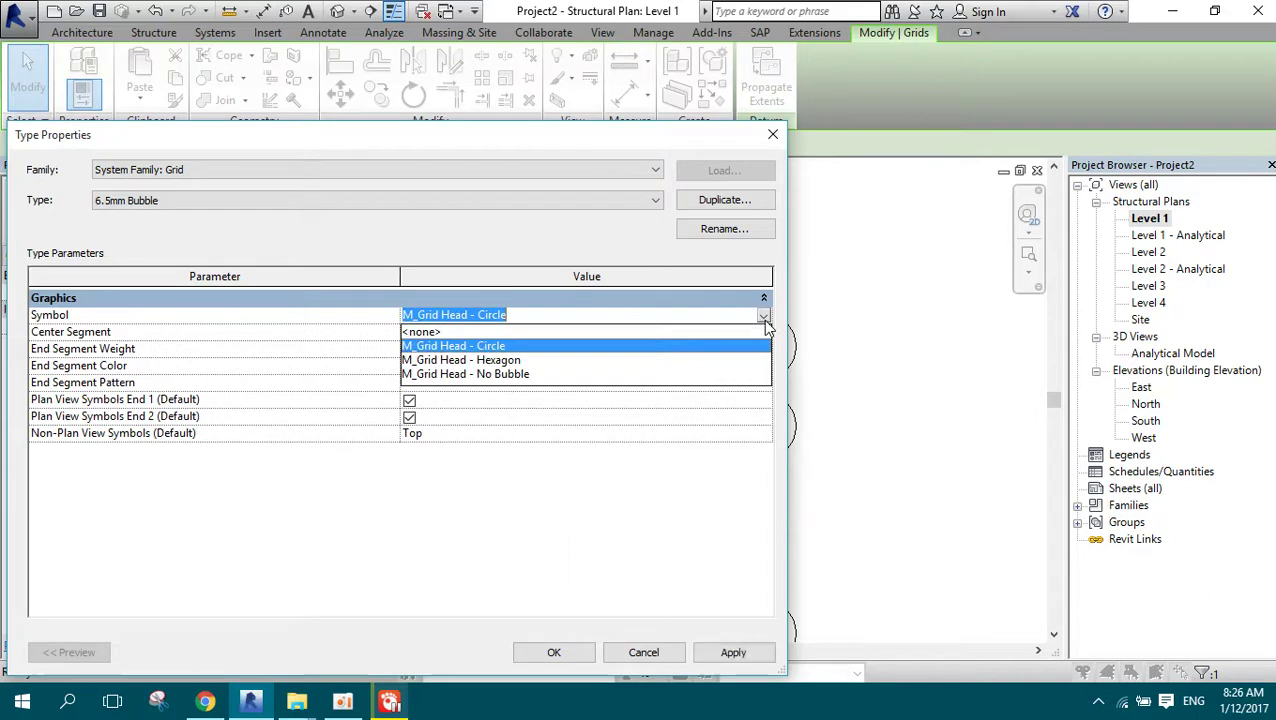
pyautogui.click(496, 362)
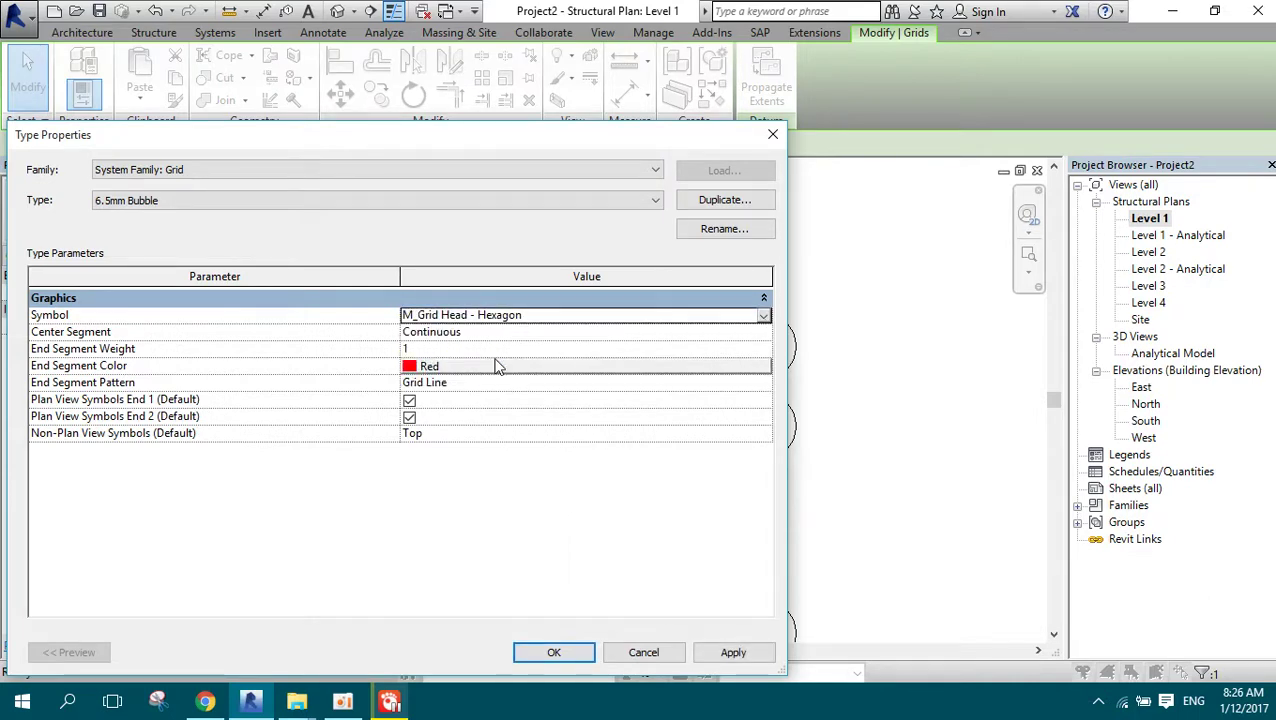
pyautogui.click(560, 652)
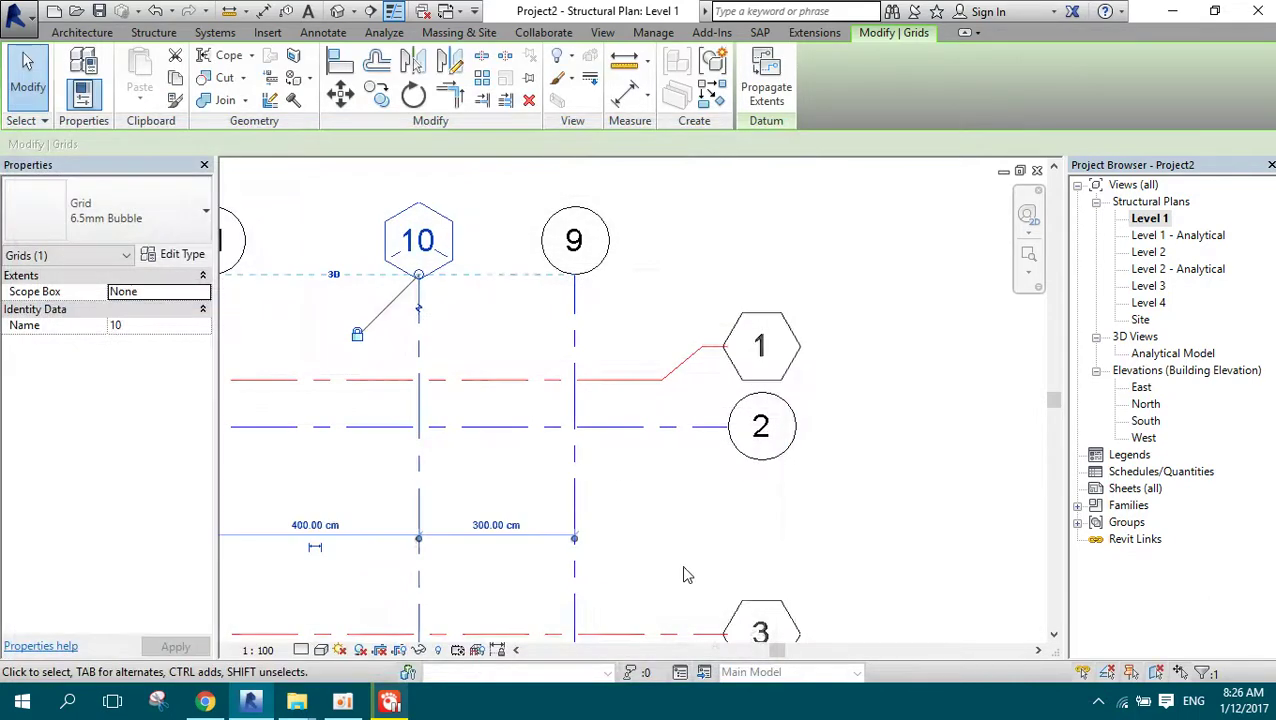
# Step: Deselect grid 10 and zoom around to review the hexagon grid heads
pyautogui.click(713, 297)
pyautogui.scroll(-2, 790, 452)
pyautogui.scroll(-1, 790, 452)
pyautogui.scroll(-1, 790, 452)
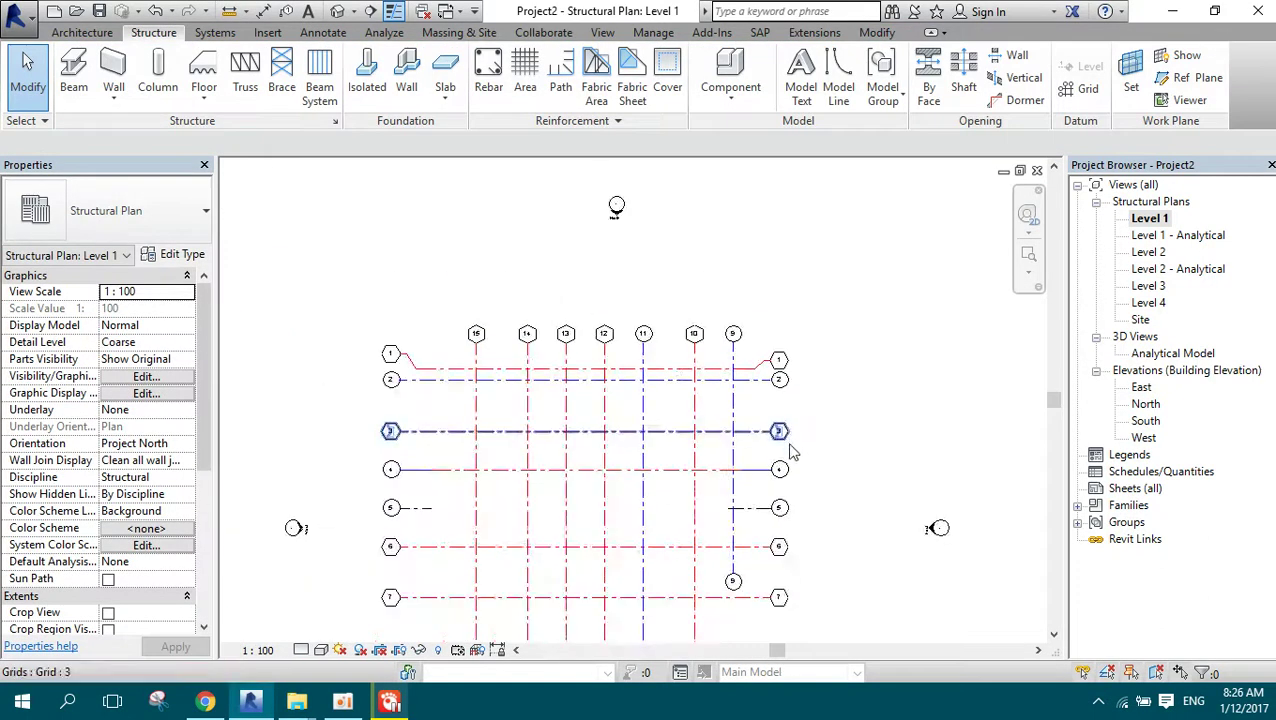
pyautogui.scroll(1, 785, 470)
pyautogui.scroll(2, 771, 508)
pyautogui.scroll(1, 770, 500)
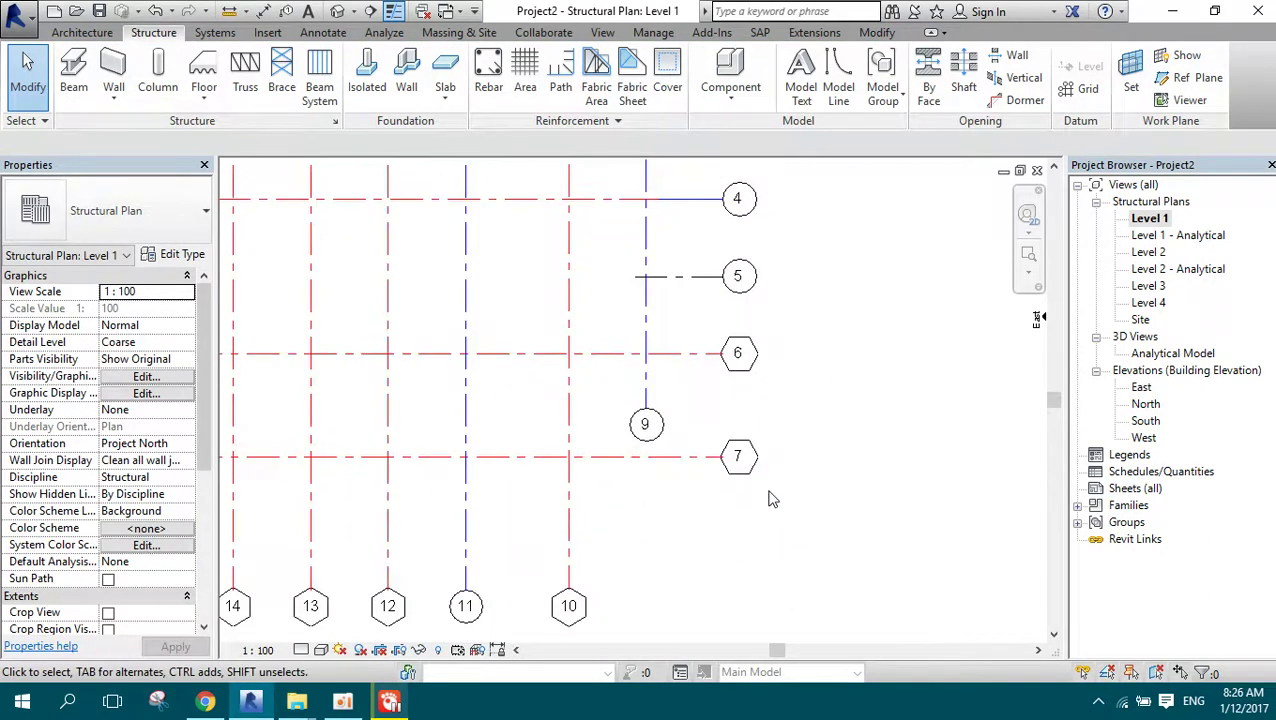
pyautogui.scroll(-1, 740, 490)
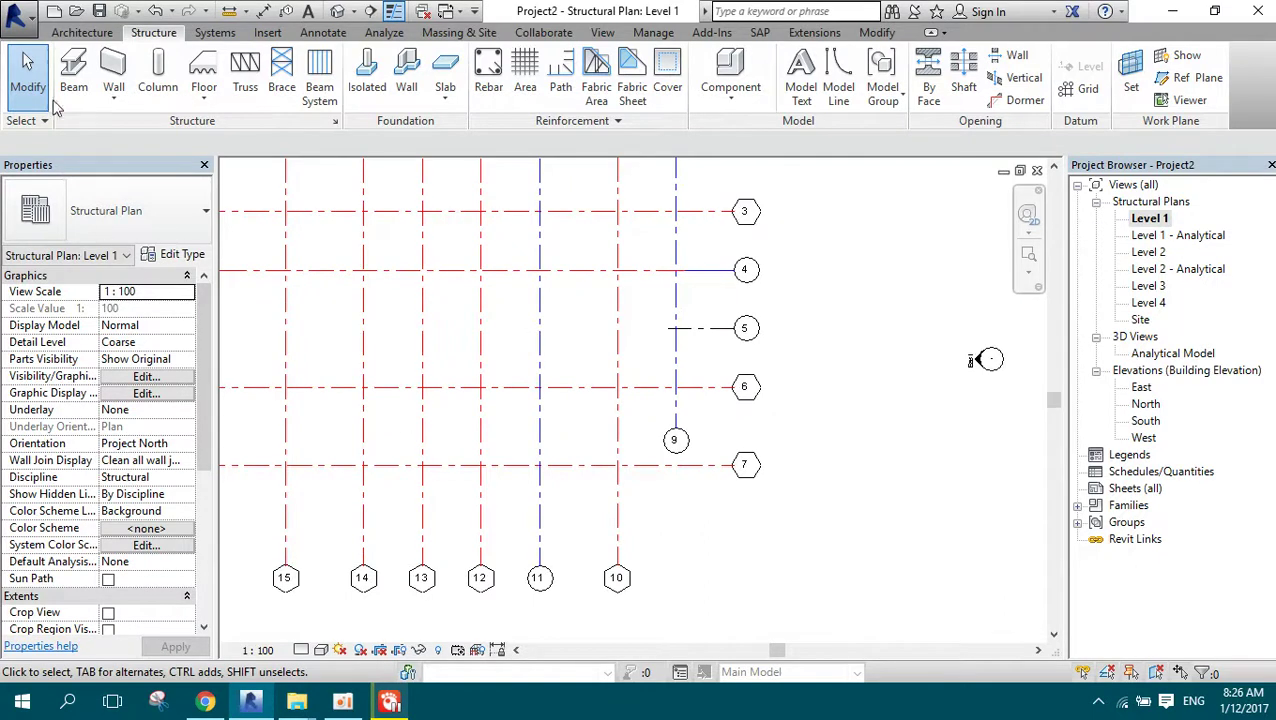
# Step: Open M_Grid Head - Square.rfa from the library's Annotations folder
pyautogui.click(33, 30)
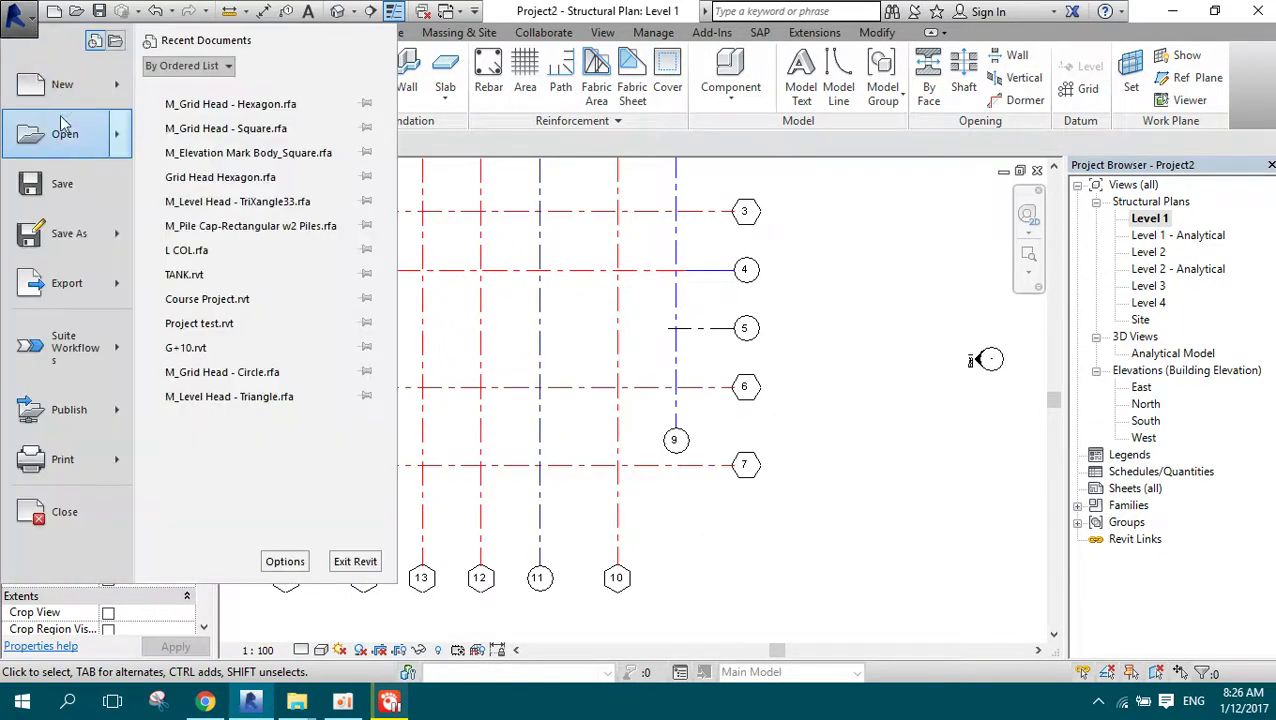
pyautogui.click(190, 130)
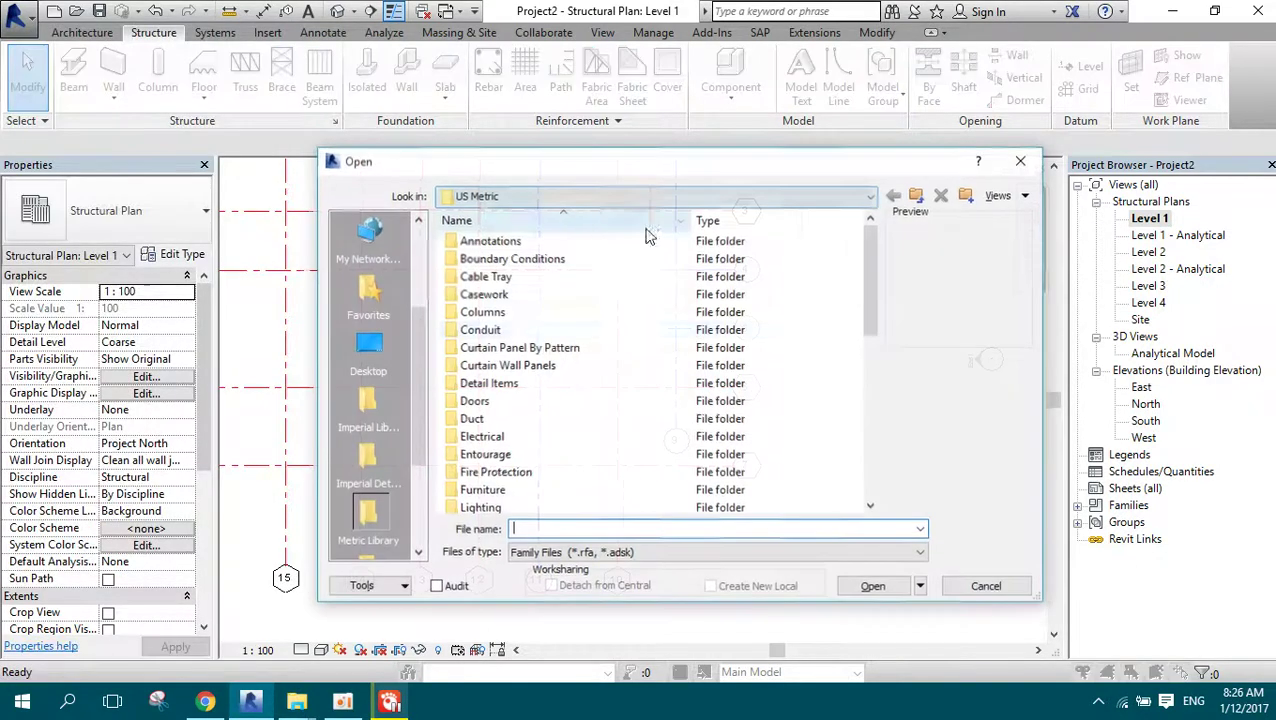
pyautogui.doubleClick(482, 242)
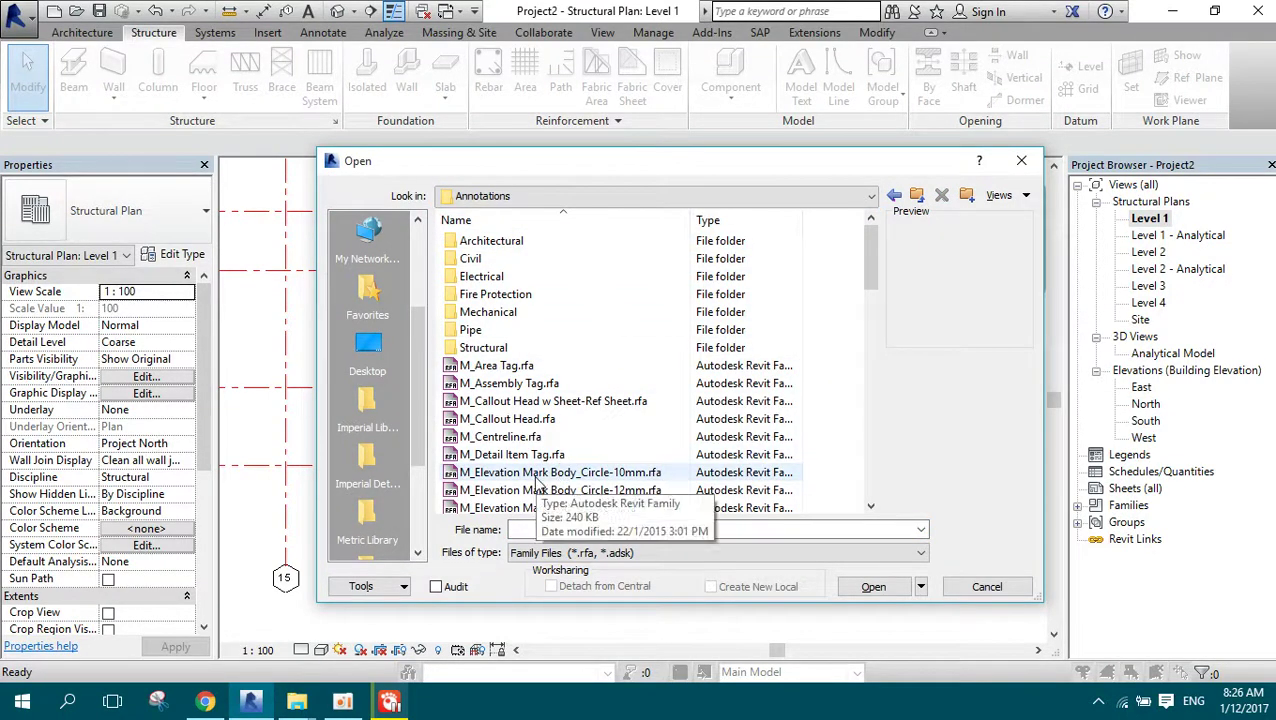
pyautogui.scroll(-4, 548, 444)
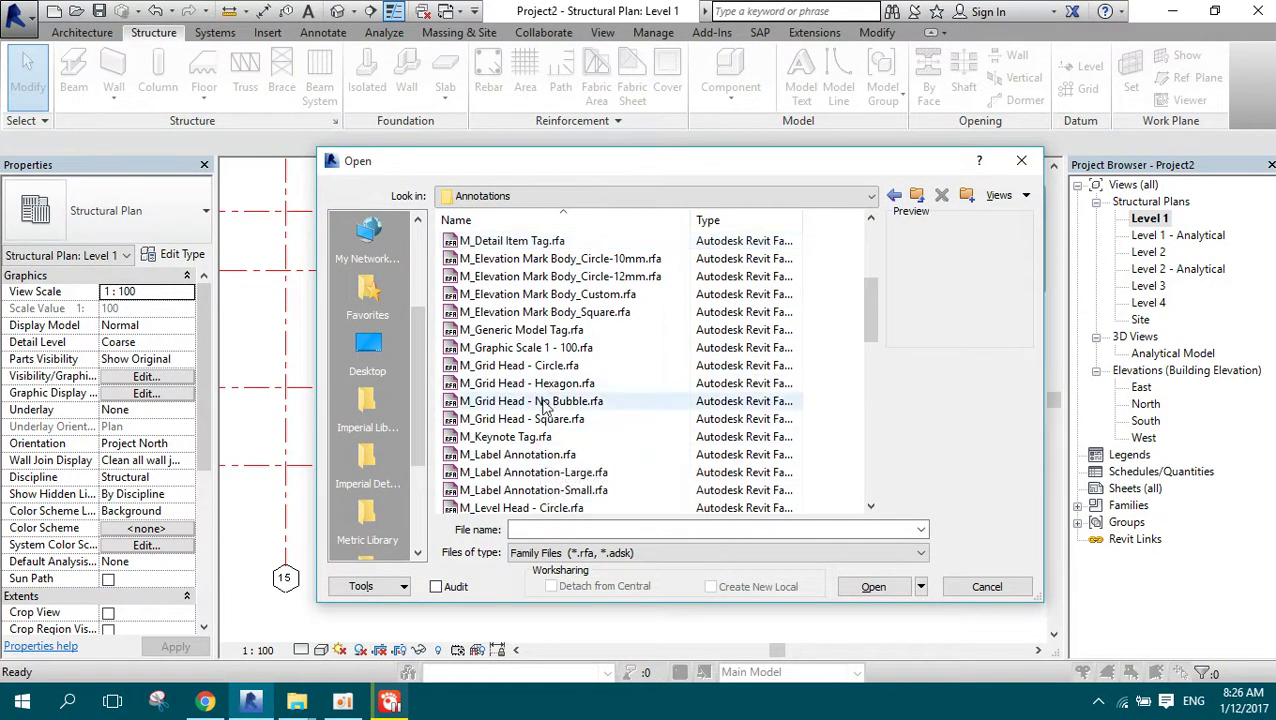
pyautogui.click(548, 420)
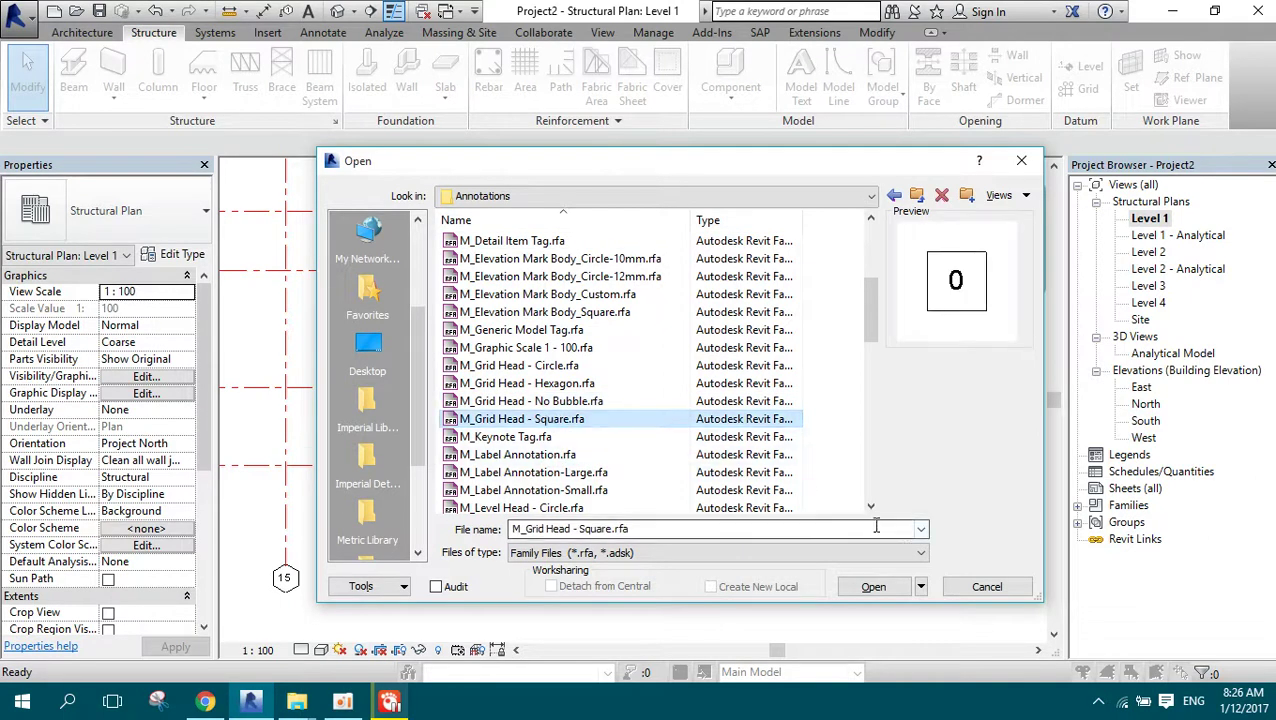
pyautogui.click(873, 588)
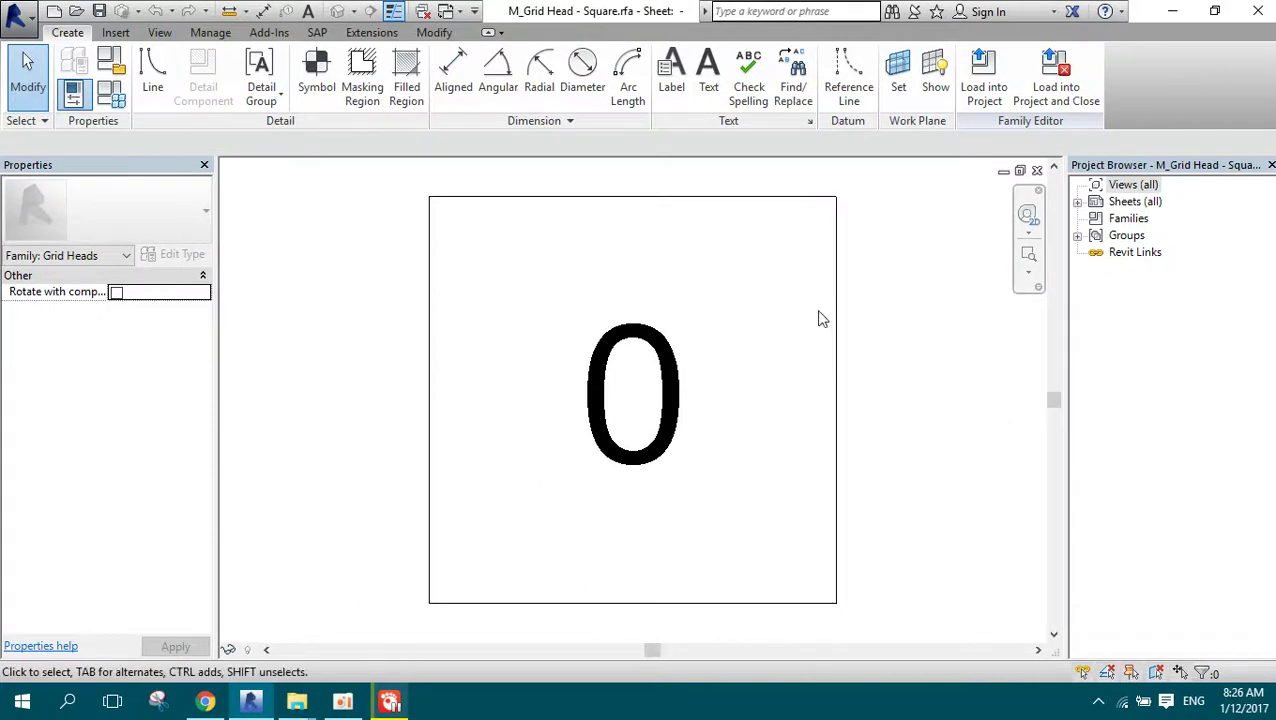
# Step: Load the square head family into Project2 and open the Level 2 structural plan
pyautogui.click(980, 98)
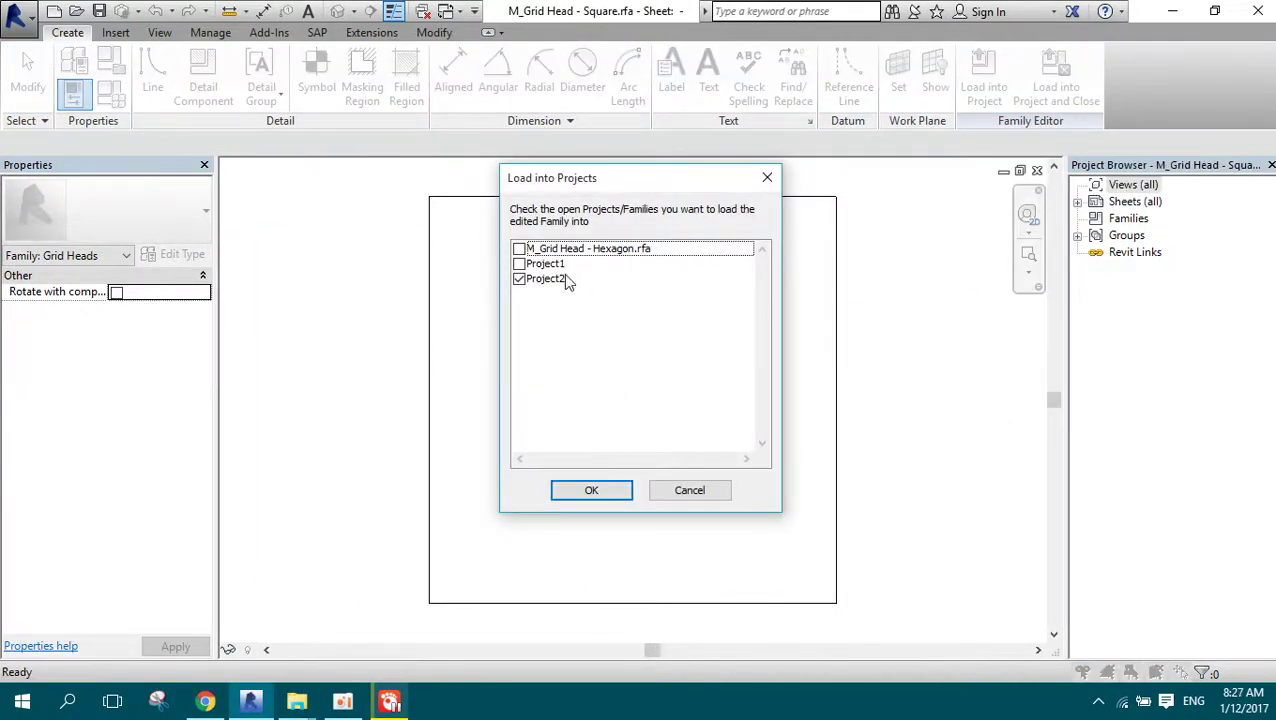
pyautogui.click(591, 490)
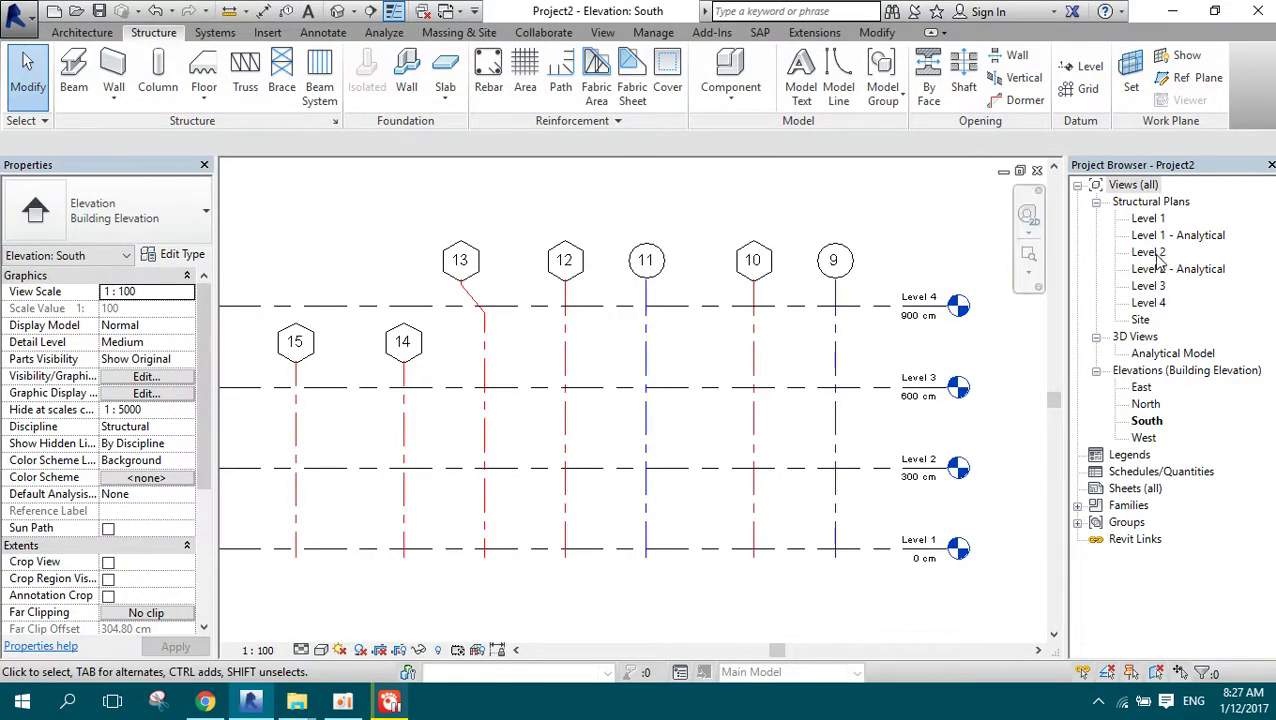
pyautogui.doubleClick(1150, 253)
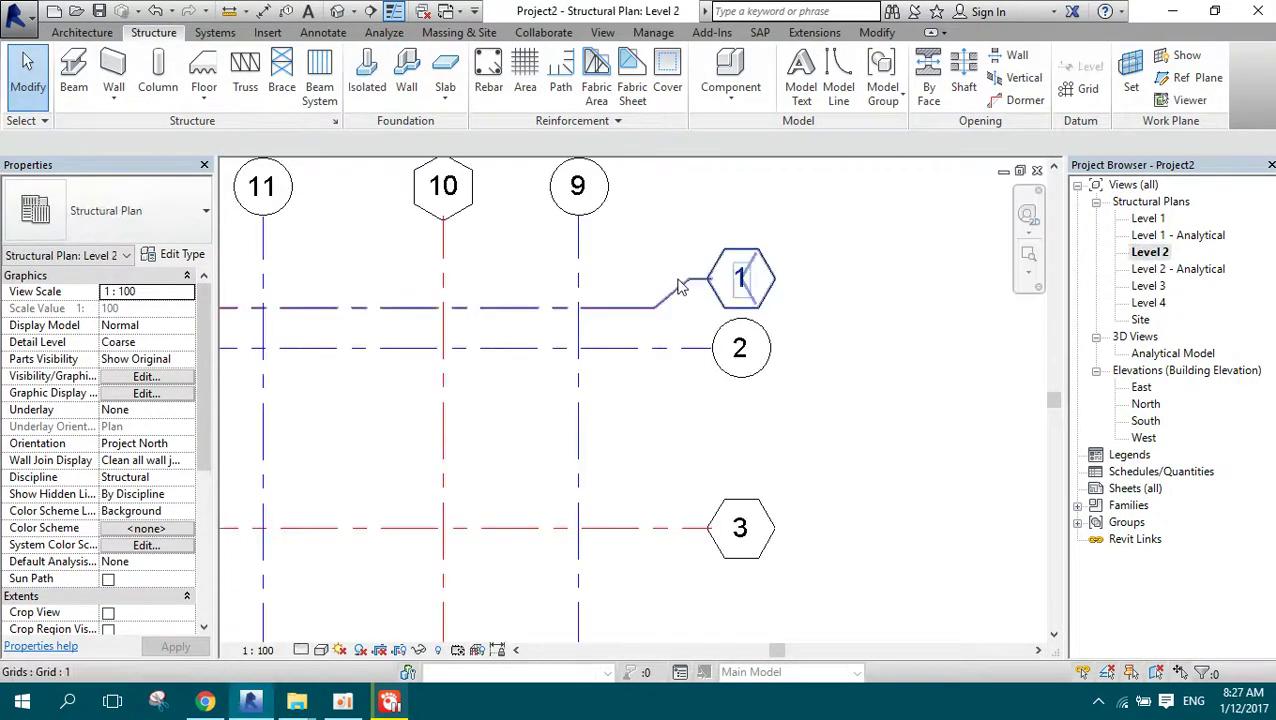
# Step: Zoom the Level 2 plan and select grid 9
pyautogui.scroll(-2, 838, 300)
pyautogui.scroll(1, 838, 300)
pyautogui.scroll(1, 780, 300)
pyautogui.scroll(1, 740, 300)
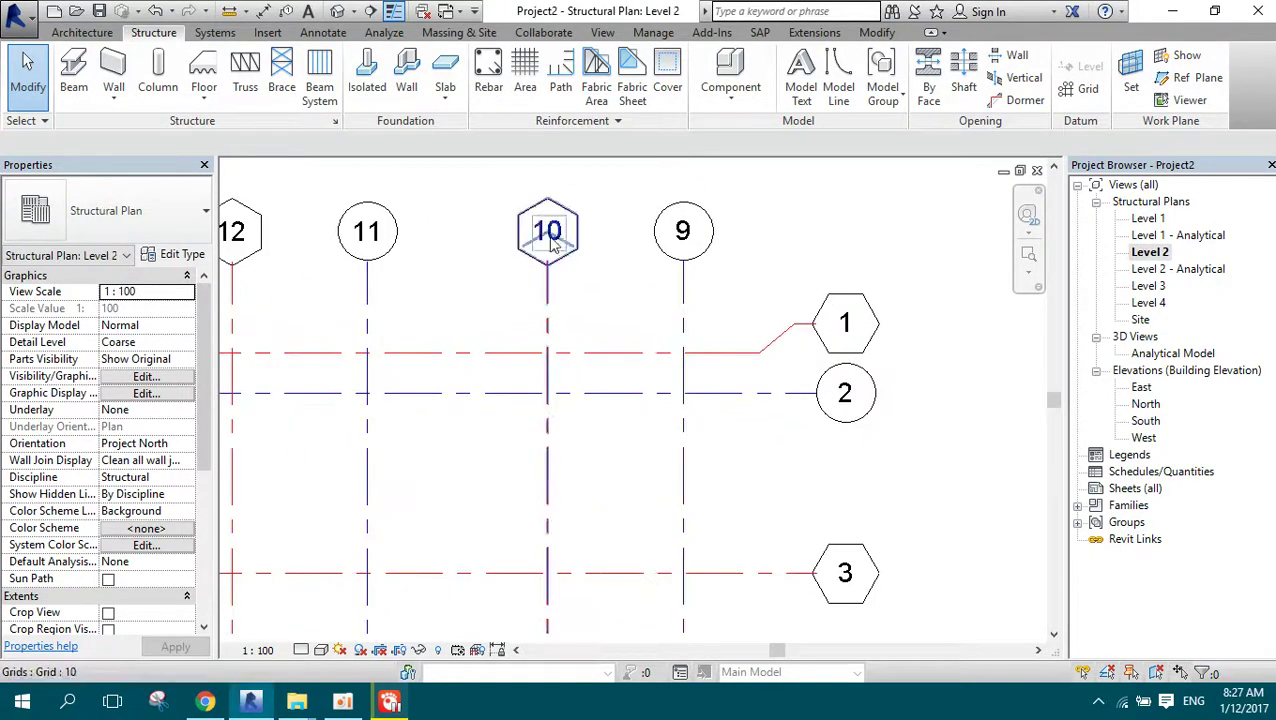
pyautogui.click(688, 305)
# Step: Set grid 9's type head Symbol to M_Grid Head - Square
pyautogui.click(168, 256)
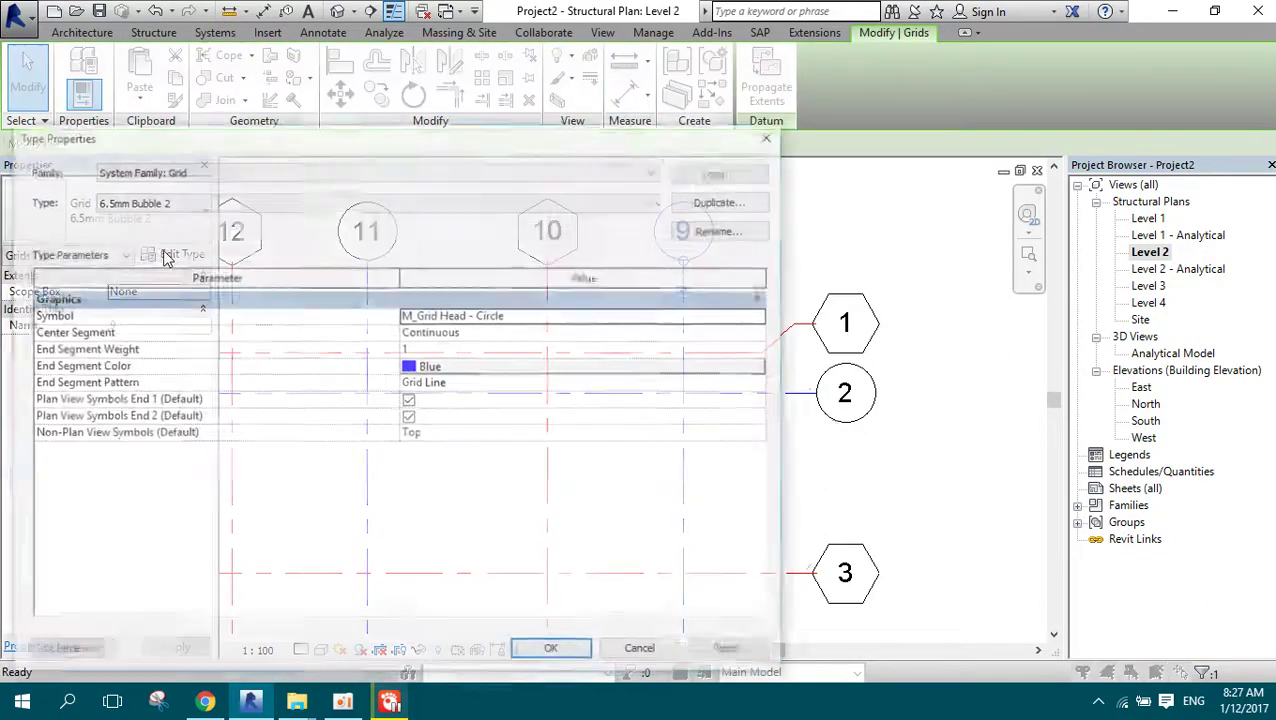
pyautogui.click(767, 321)
pyautogui.click(763, 317)
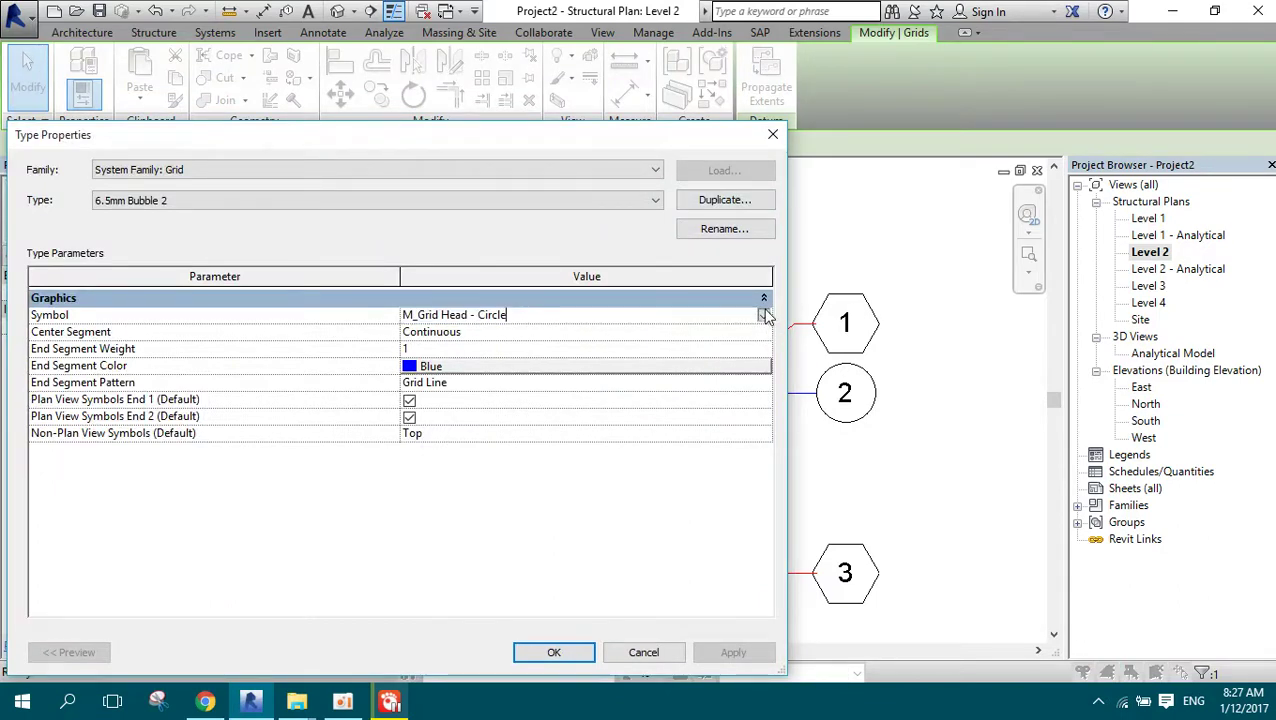
pyautogui.click(764, 315)
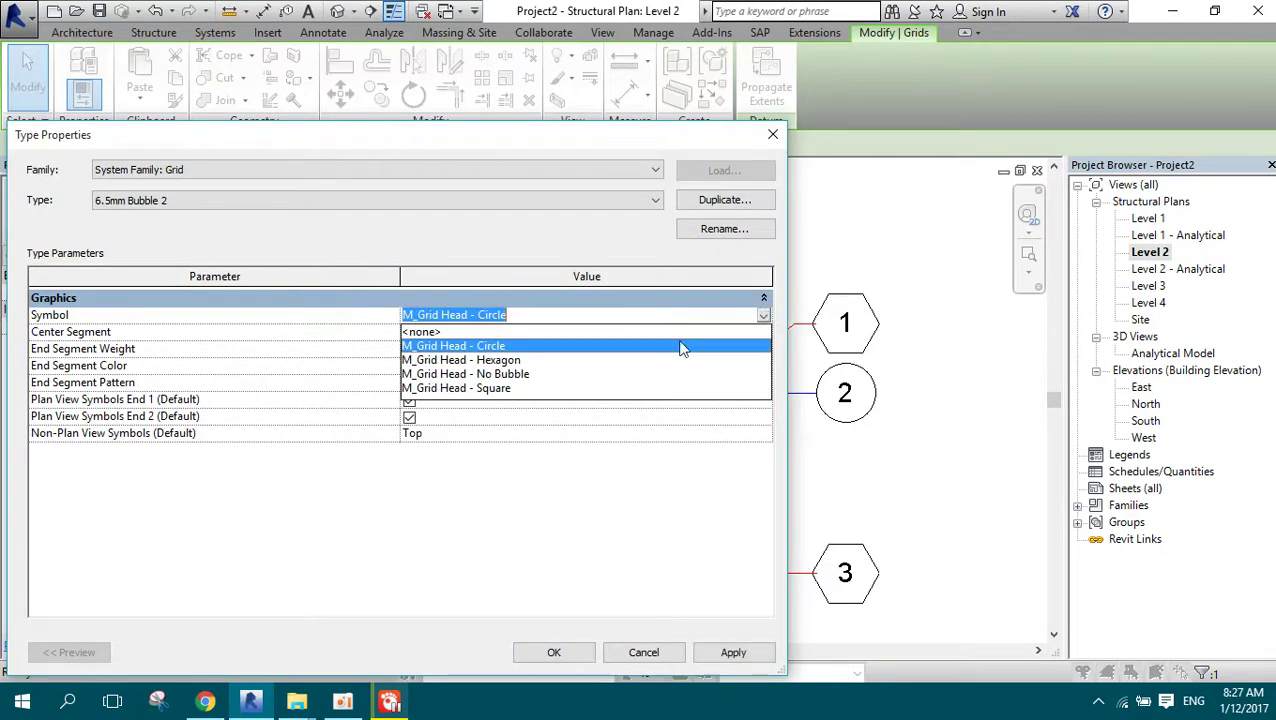
pyautogui.click(509, 388)
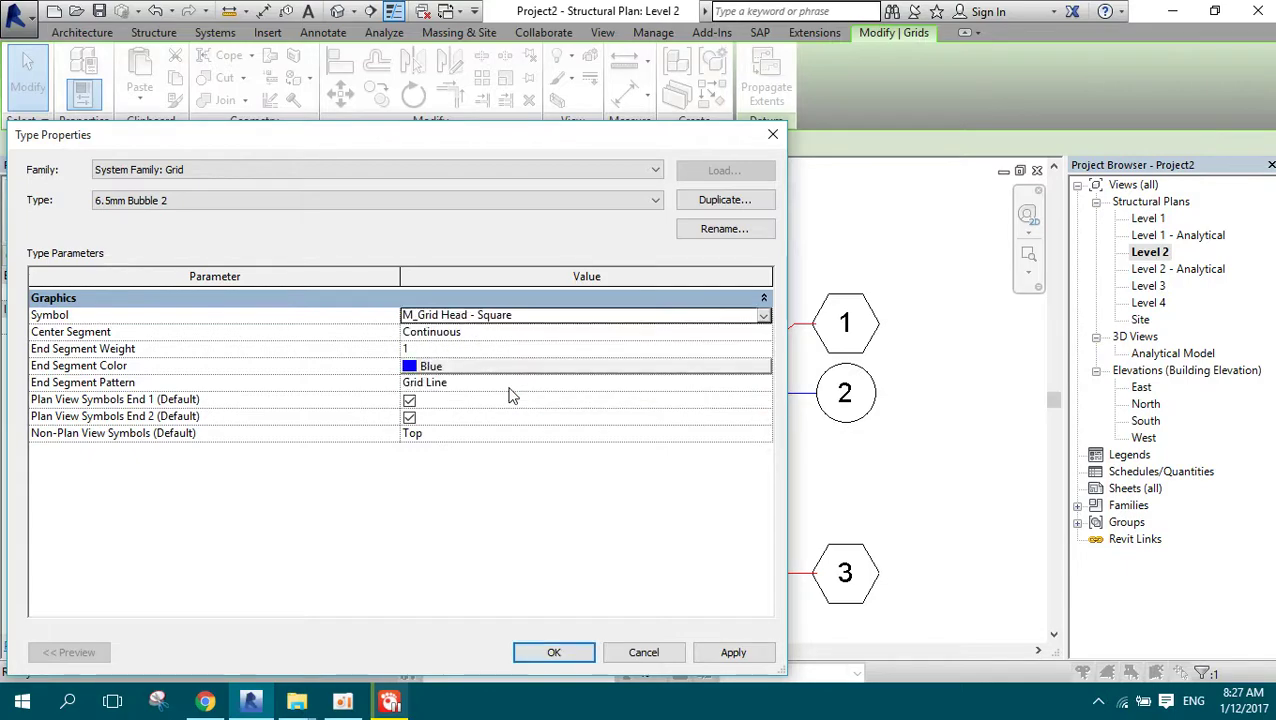
pyautogui.click(562, 652)
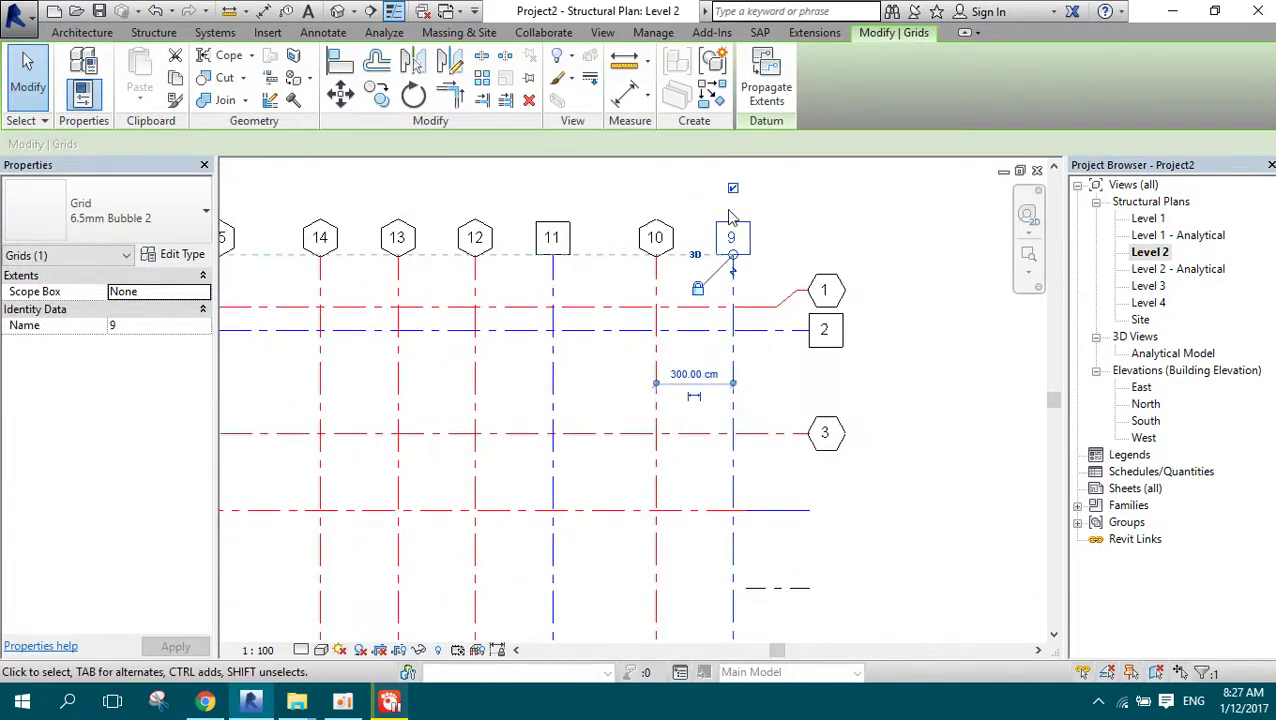
# Step: Zoom around the plan to check the square heads on grids 2, 9 and 11
pyautogui.scroll(-3, 730, 218)
pyautogui.scroll(2, 810, 510)
pyautogui.scroll(1, 810, 510)
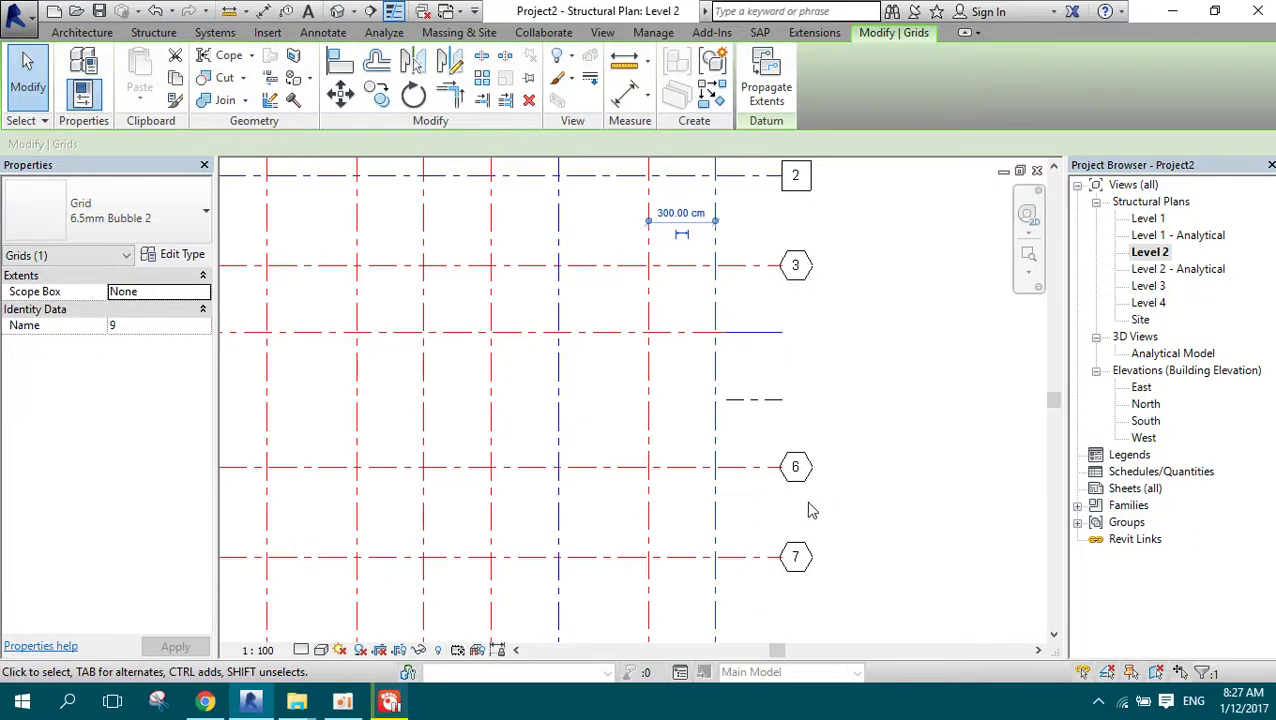
pyautogui.scroll(-3, 810, 510)
pyautogui.scroll(2, 832, 359)
pyautogui.scroll(1, 800, 290)
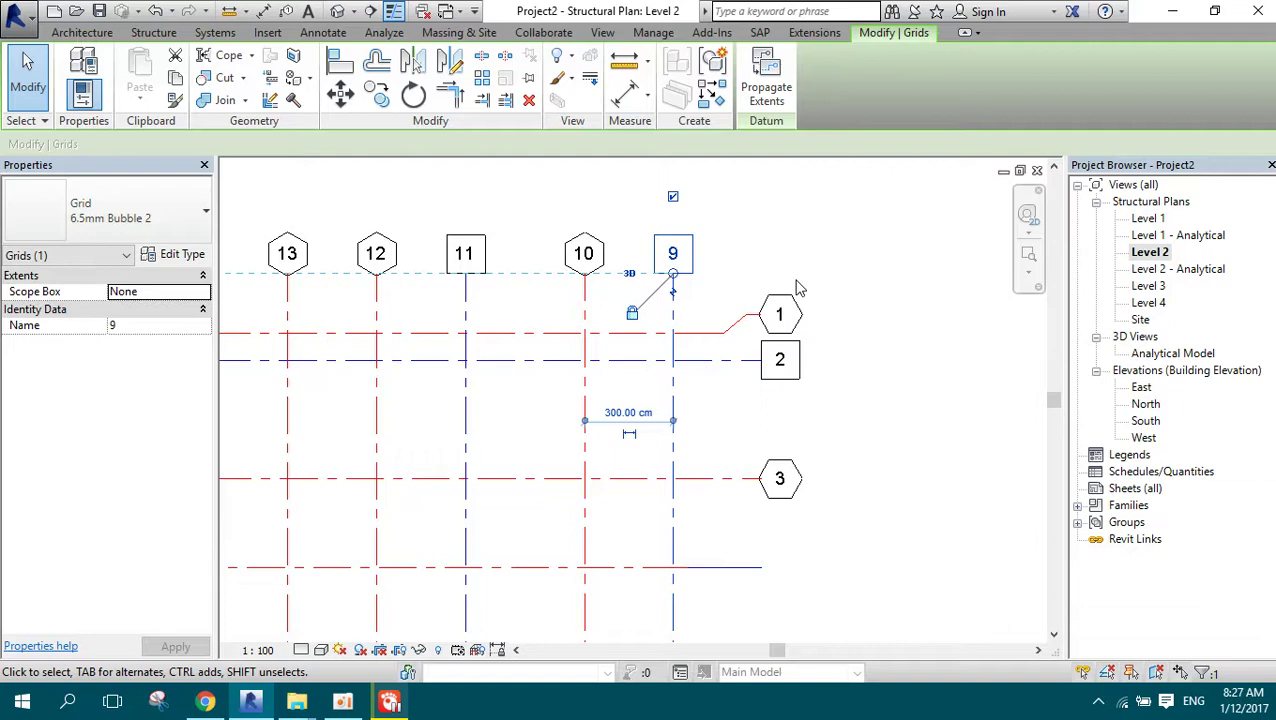
pyautogui.scroll(-2, 815, 255)
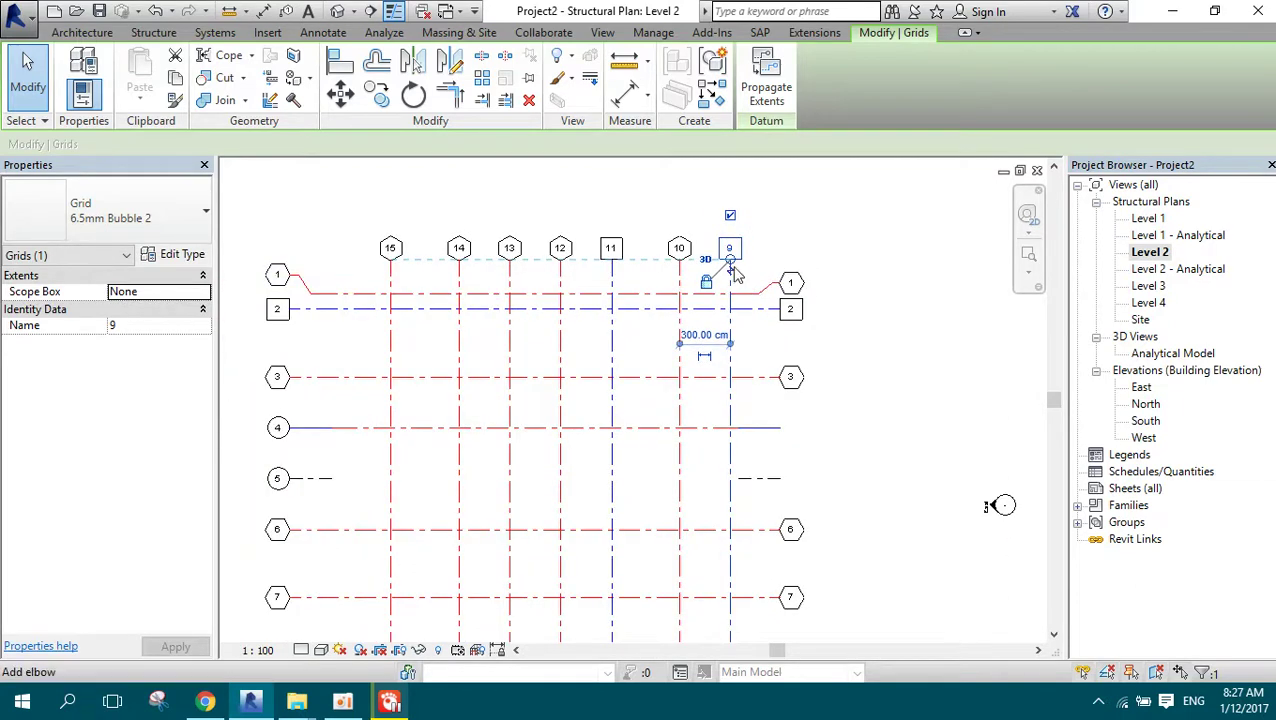
# Step: Zoom in and out on the South elevation to inspect the grids against Levels 1 to 4
pyautogui.scroll(2, 733, 252)
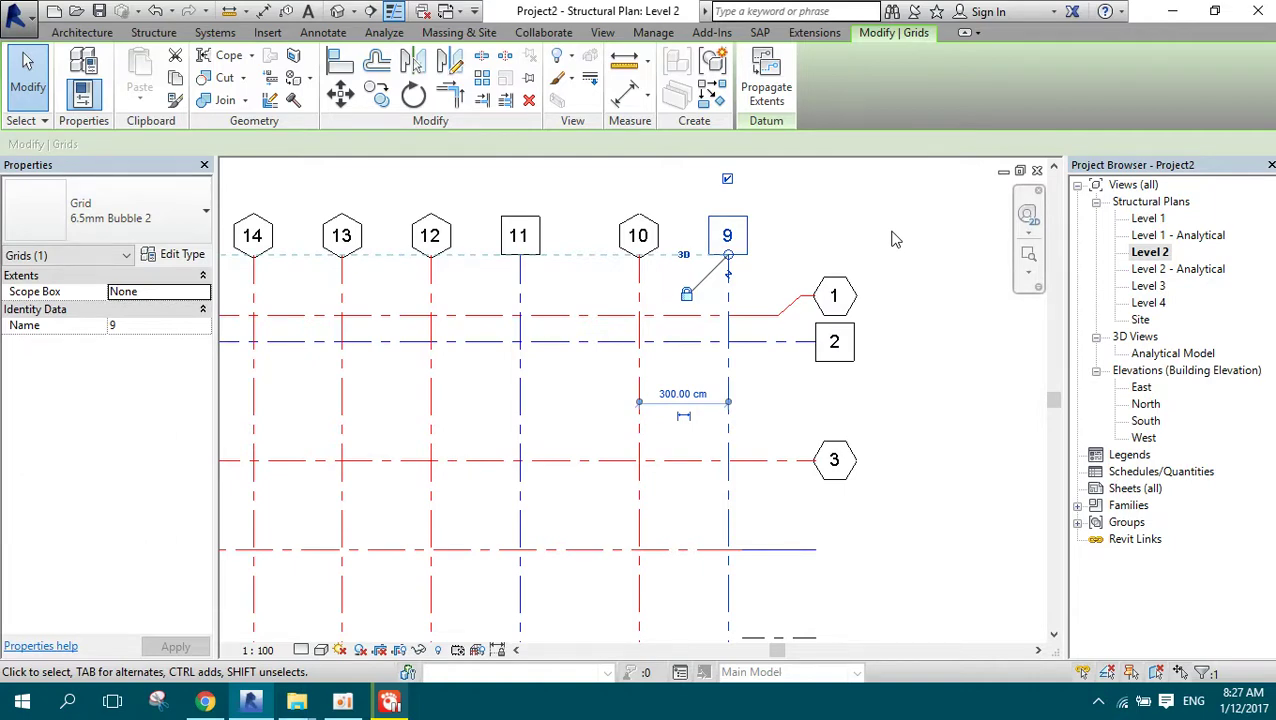
pyautogui.scroll(-2, 893, 240)
pyautogui.scroll(1, 882, 376)
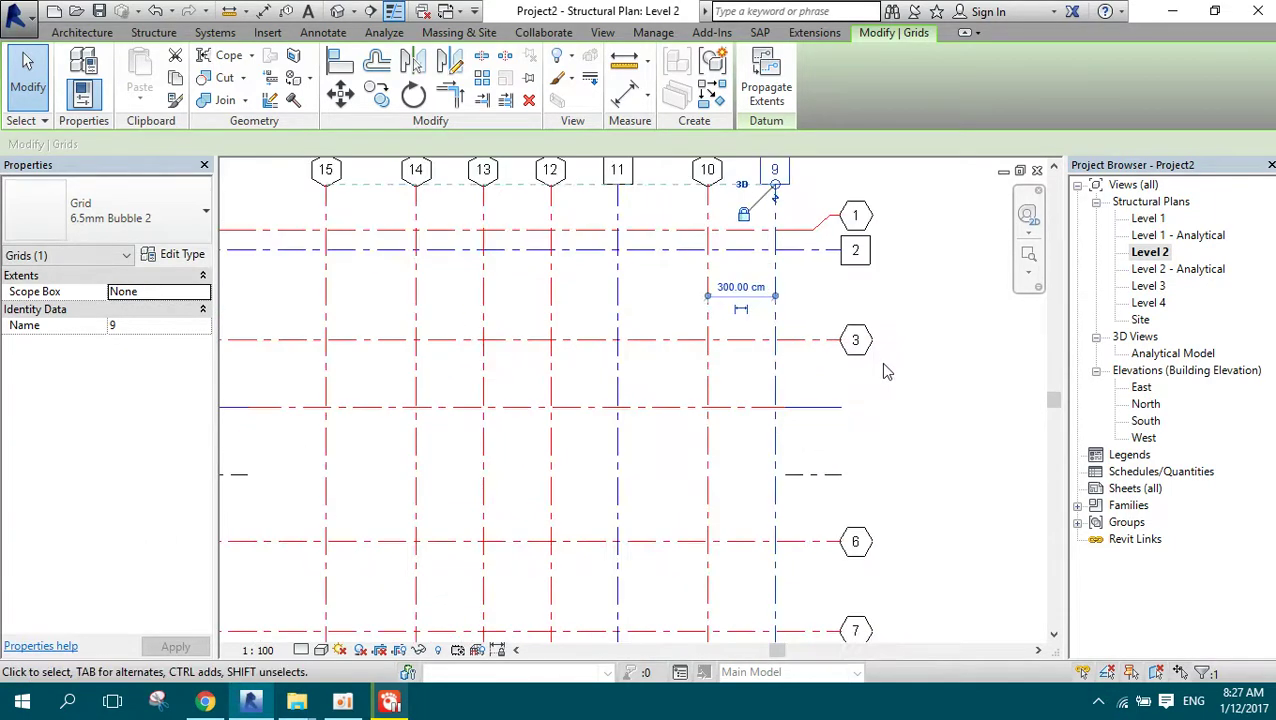
pyautogui.scroll(-2, 883, 370)
pyautogui.scroll(2, 913, 226)
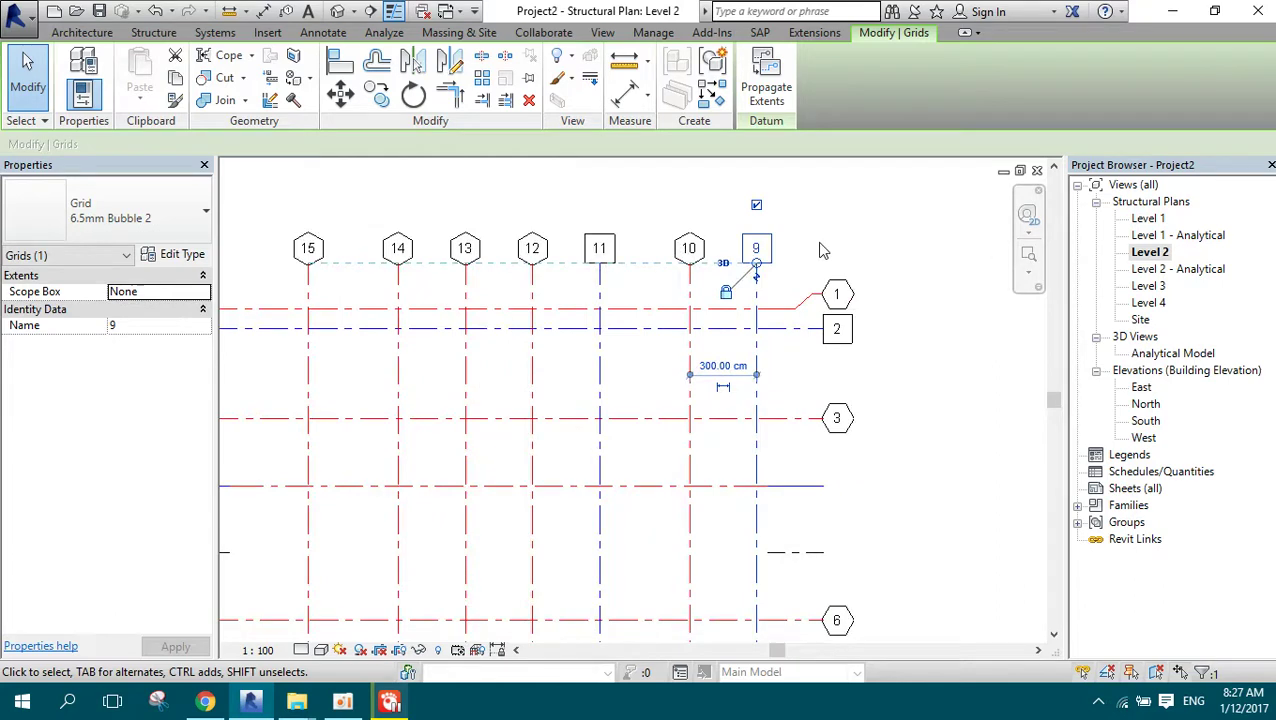
pyautogui.scroll(1, 822, 251)
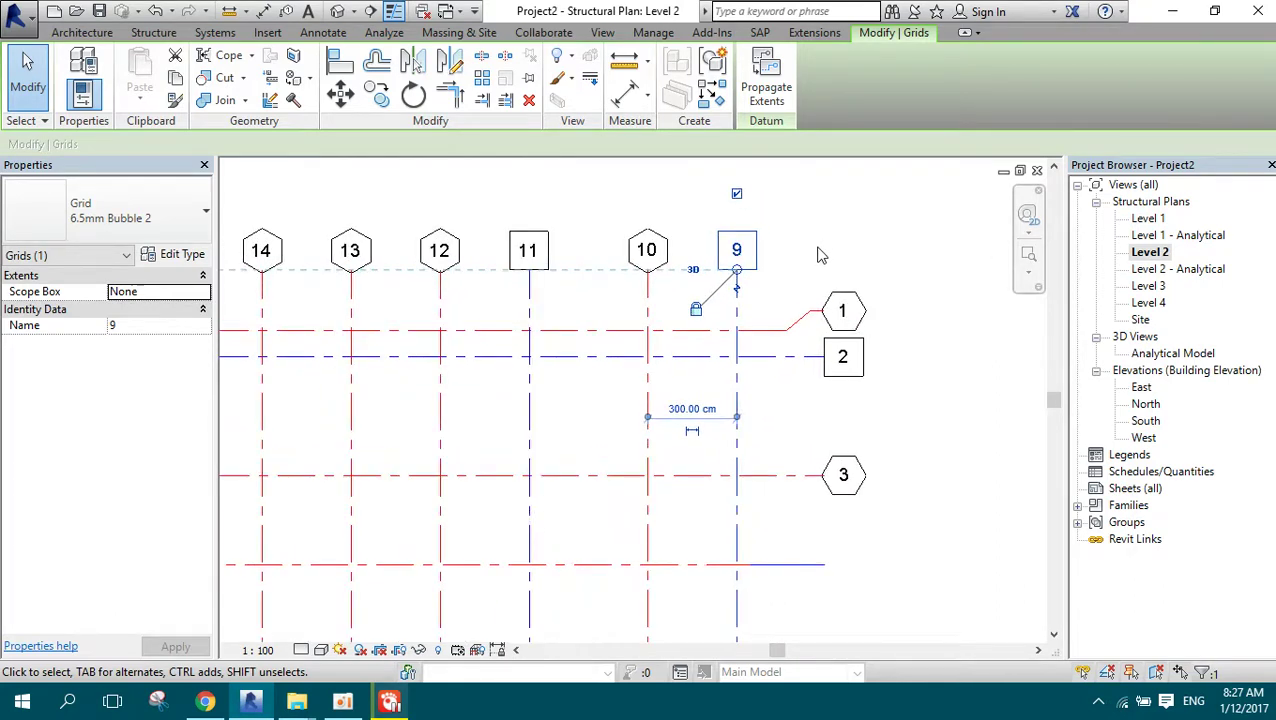
pyautogui.scroll(-2, 818, 254)
pyautogui.scroll(-1, 820, 253)
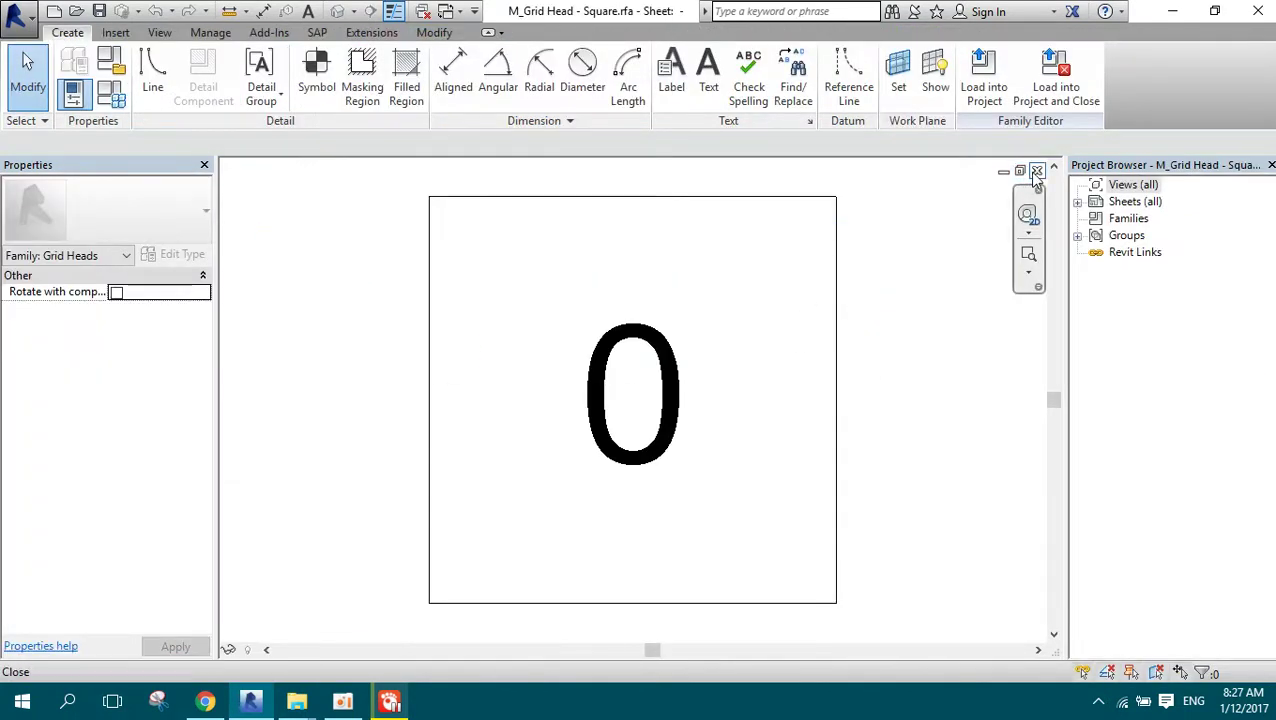
# Step: Close the grid head family window to get back to the project
pyautogui.click(1037, 170)
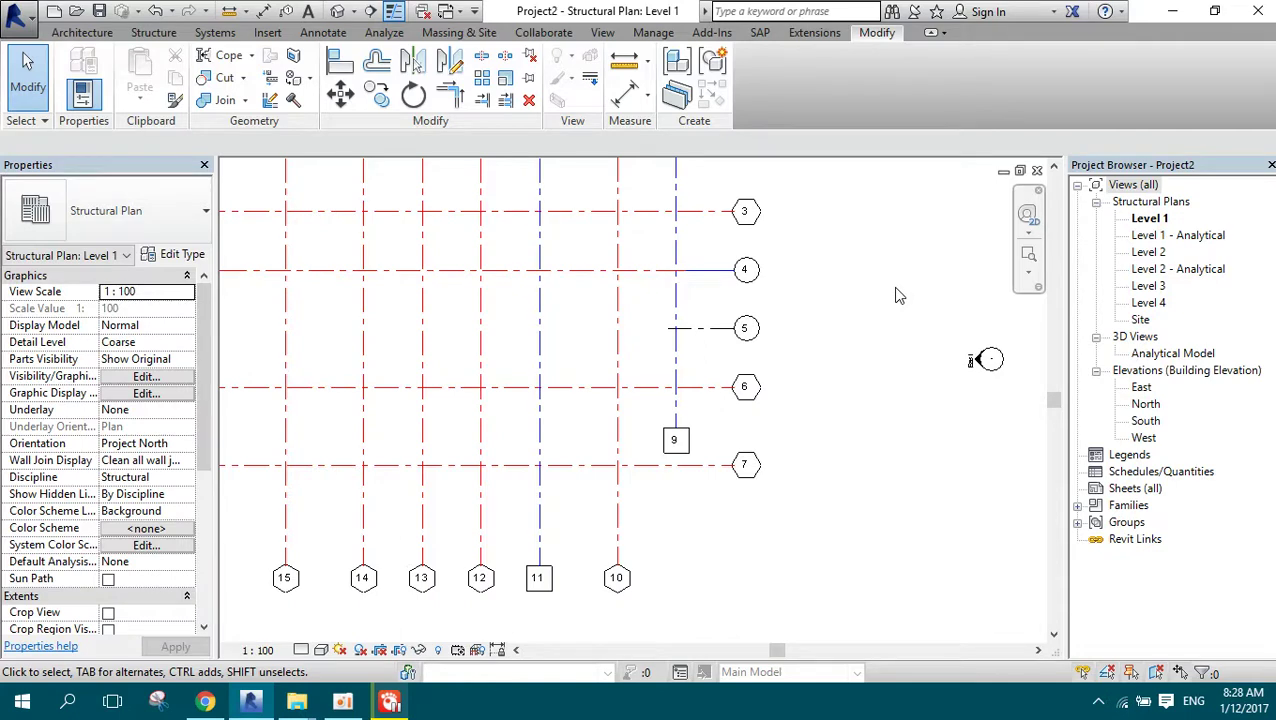
pyautogui.press('z')
pyautogui.press('f')
pyautogui.scroll(3, 738, 283)
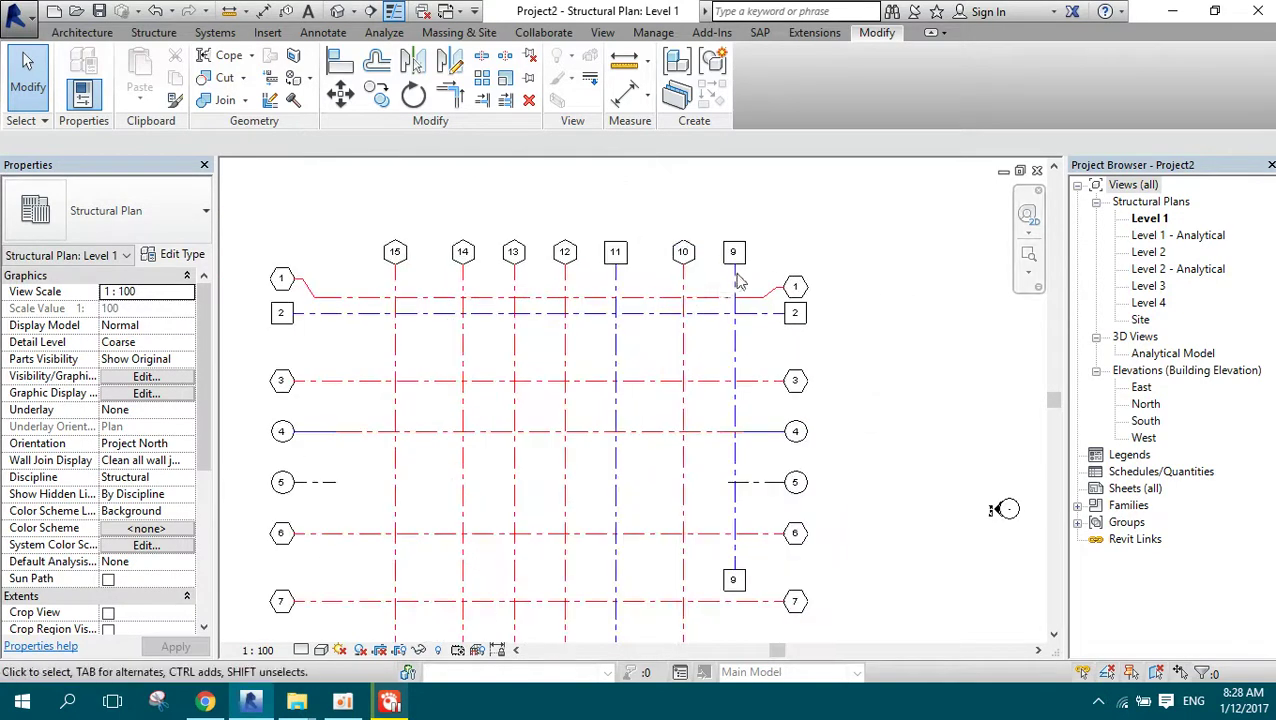
pyautogui.scroll(3, 738, 283)
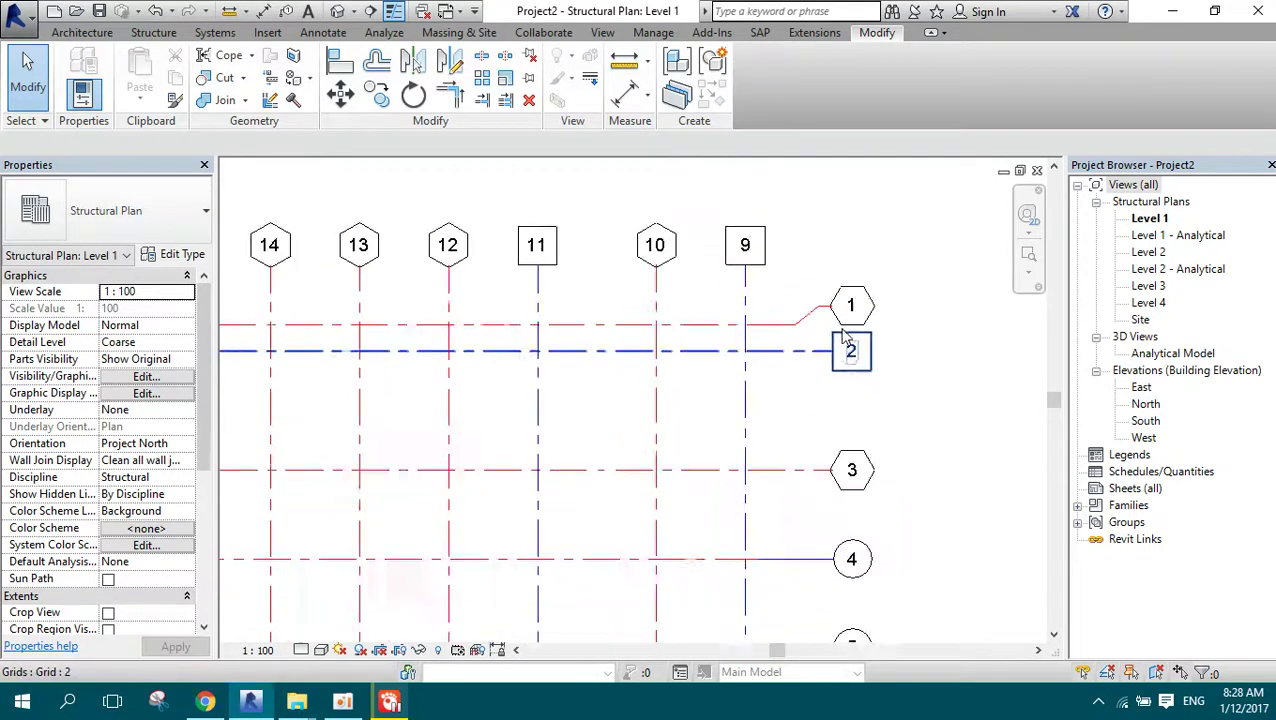
pyautogui.scroll(-3, 845, 340)
pyautogui.scroll(1, 905, 320)
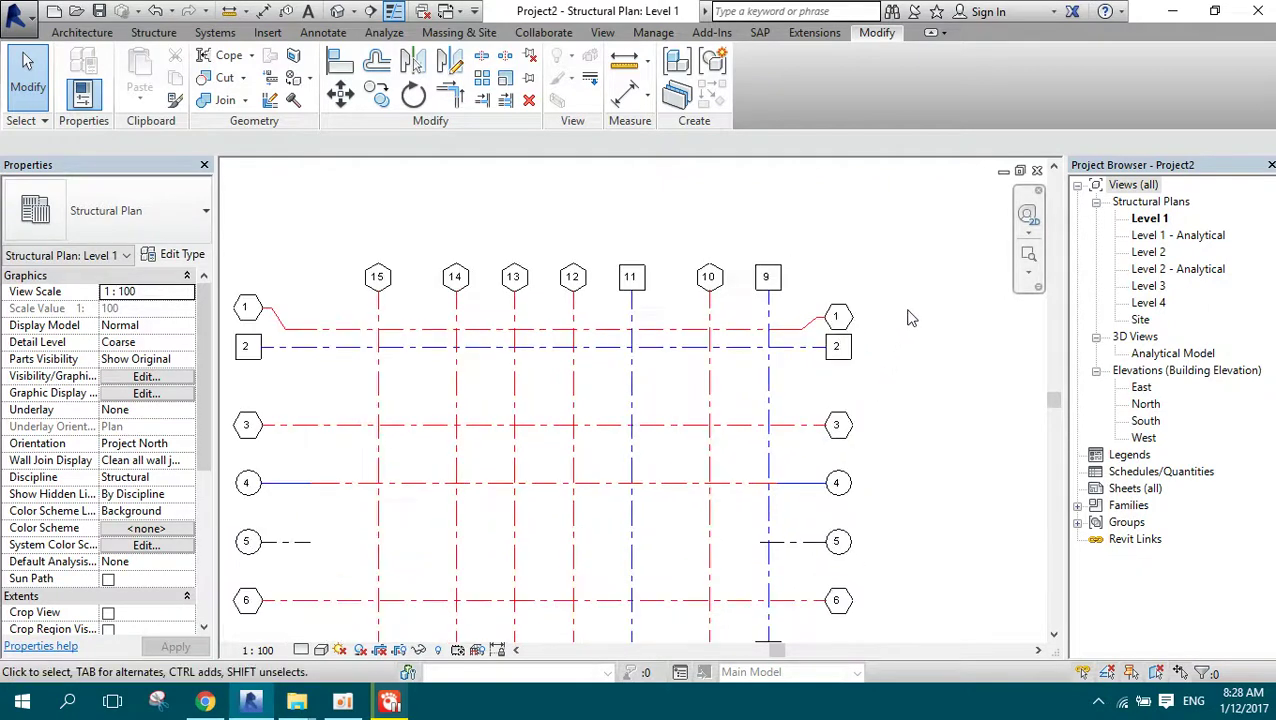
pyautogui.scroll(2, 865, 335)
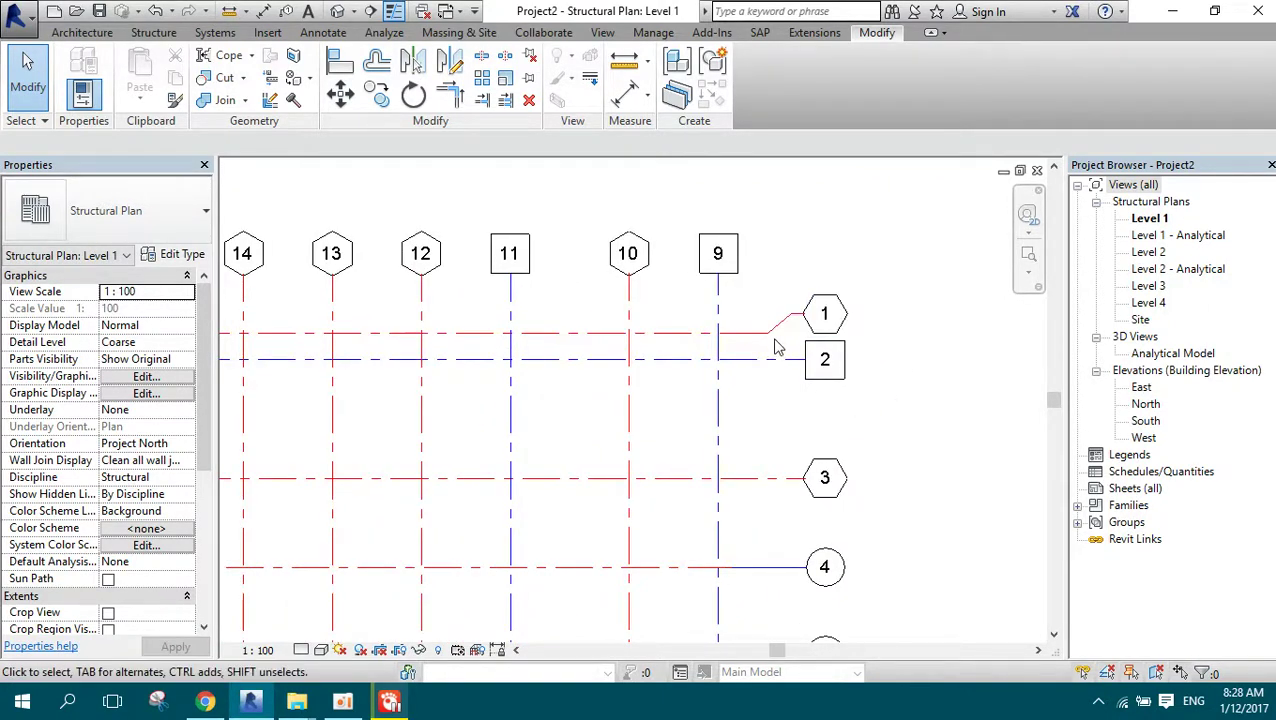
pyautogui.scroll(2, 778, 347)
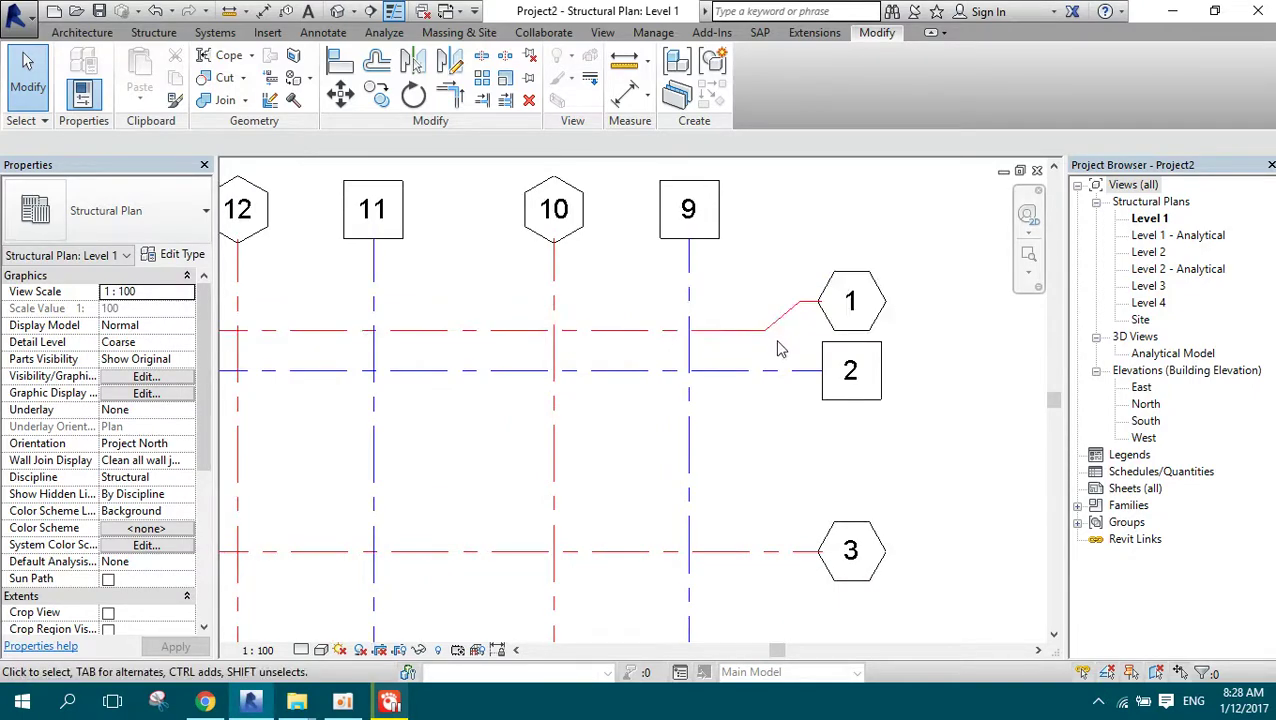
pyautogui.scroll(2, 840, 305)
pyautogui.scroll(-3, 850, 305)
pyautogui.scroll(-1, 808, 313)
pyautogui.scroll(-2, 855, 305)
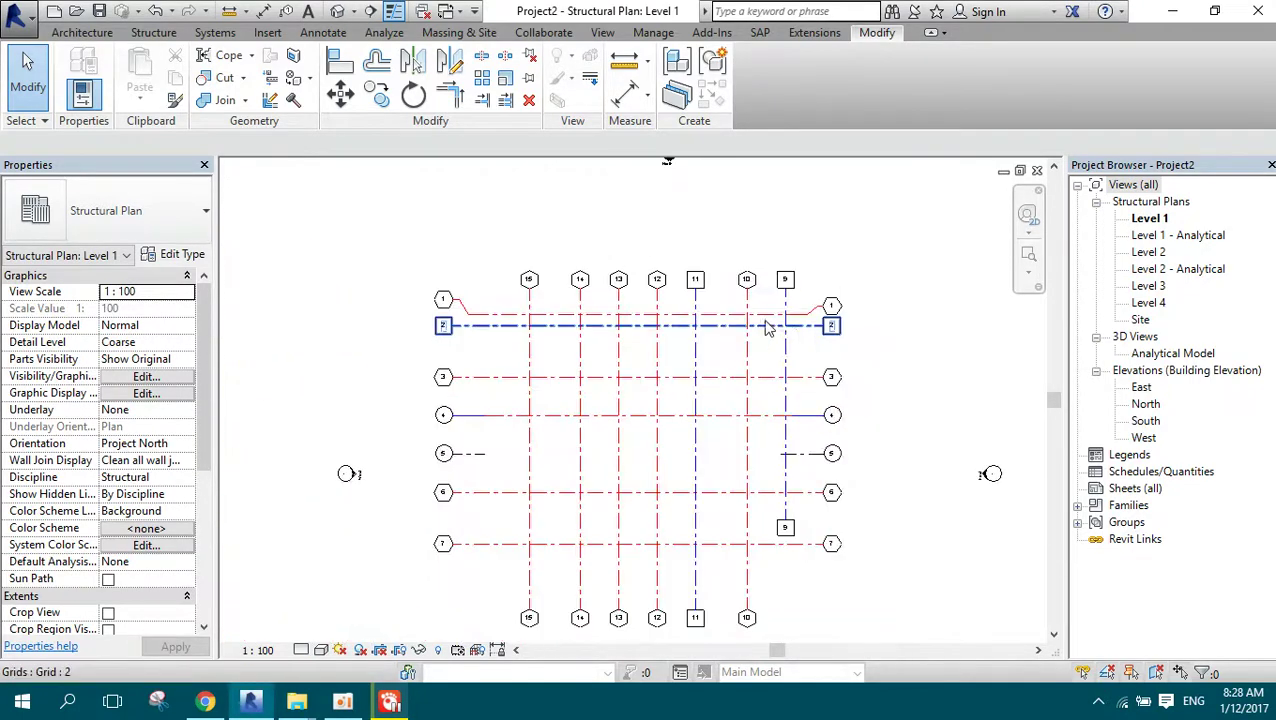
pyautogui.scroll(2, 771, 510)
pyautogui.scroll(-1, 770, 500)
pyautogui.scroll(-1, 876, 443)
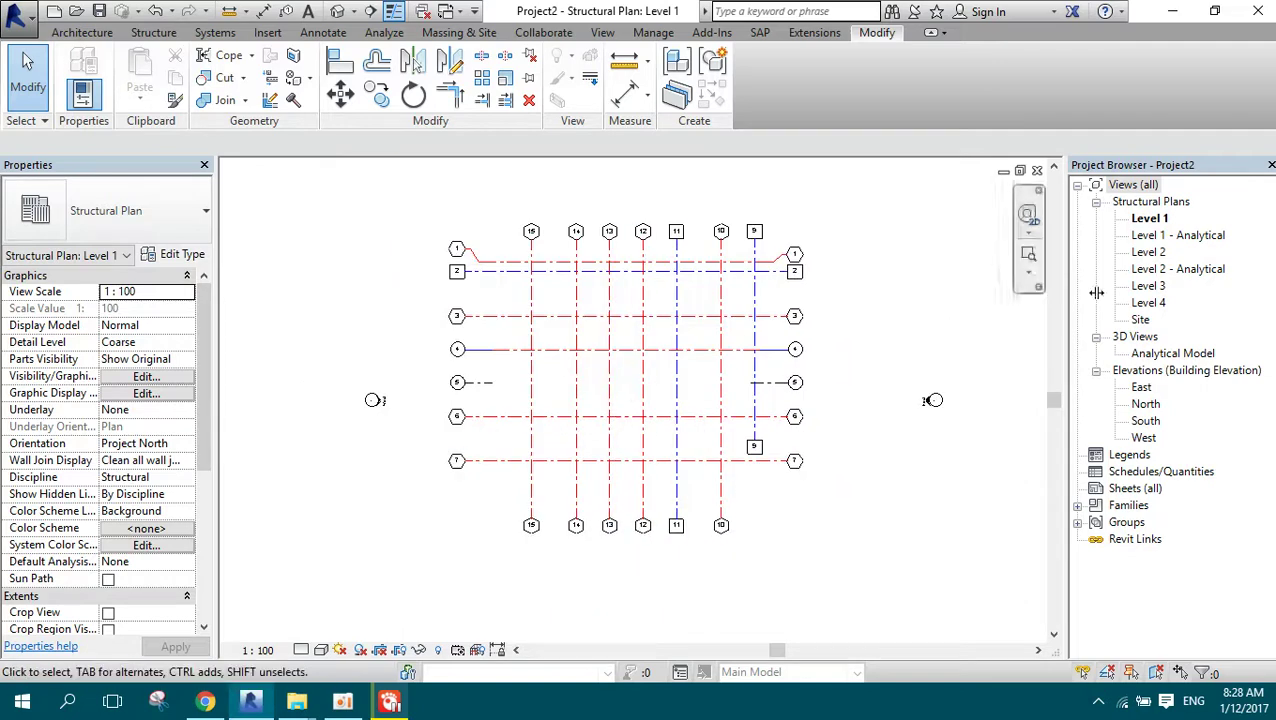
pyautogui.scroll(1, 770, 320)
pyautogui.scroll(1, 770, 320)
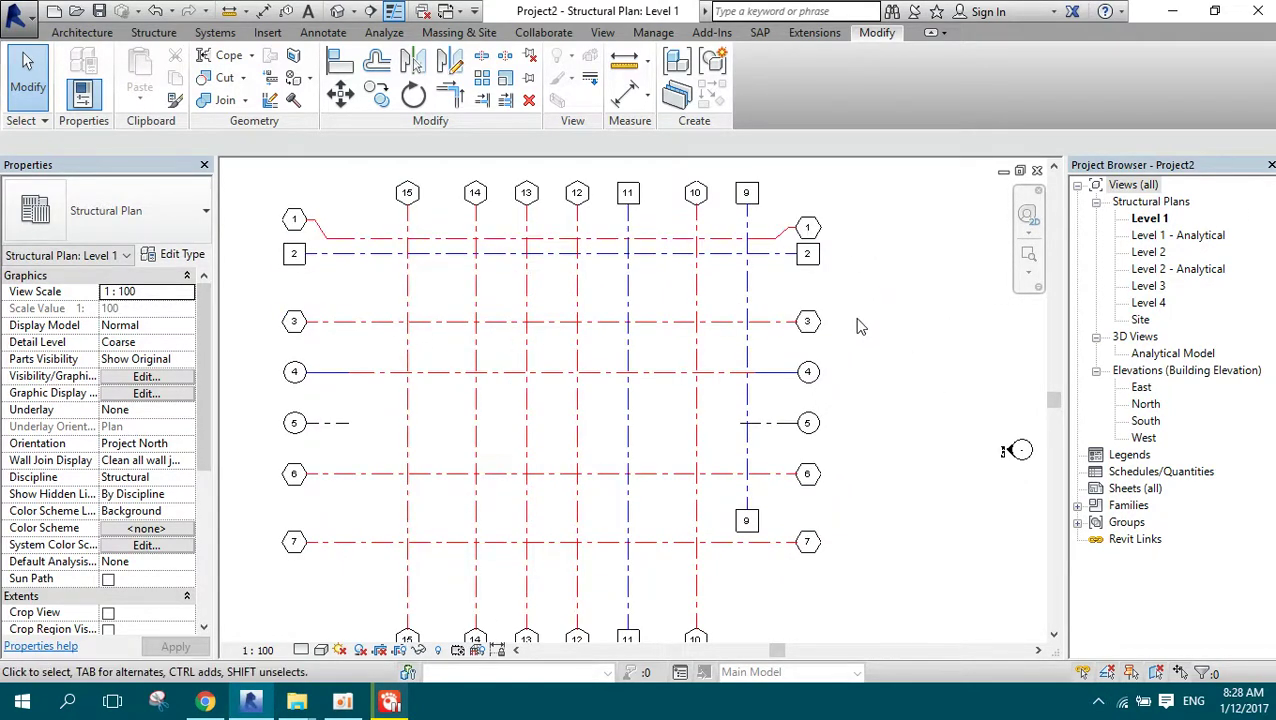
# Step: Draw a Pick Lines model line offset 200 cm to the right of grid 9
pyautogui.click(153, 32)
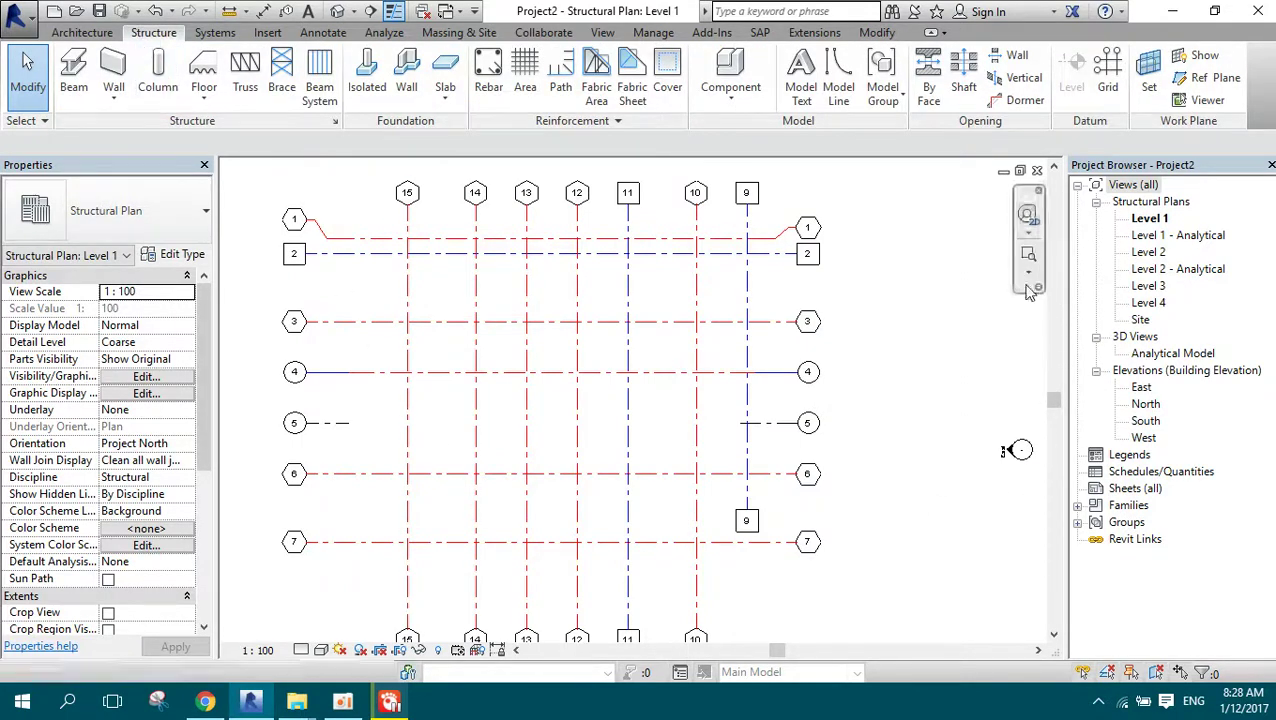
pyautogui.click(838, 95)
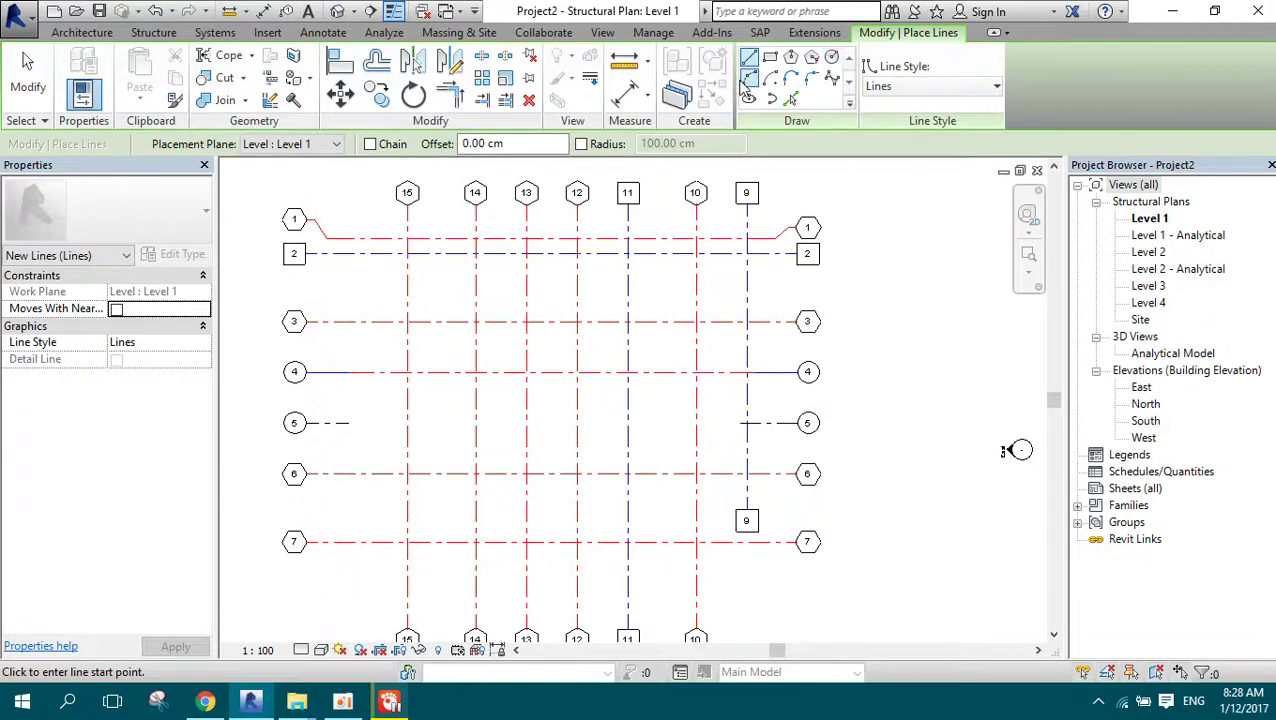
pyautogui.scroll(1, 762, 222)
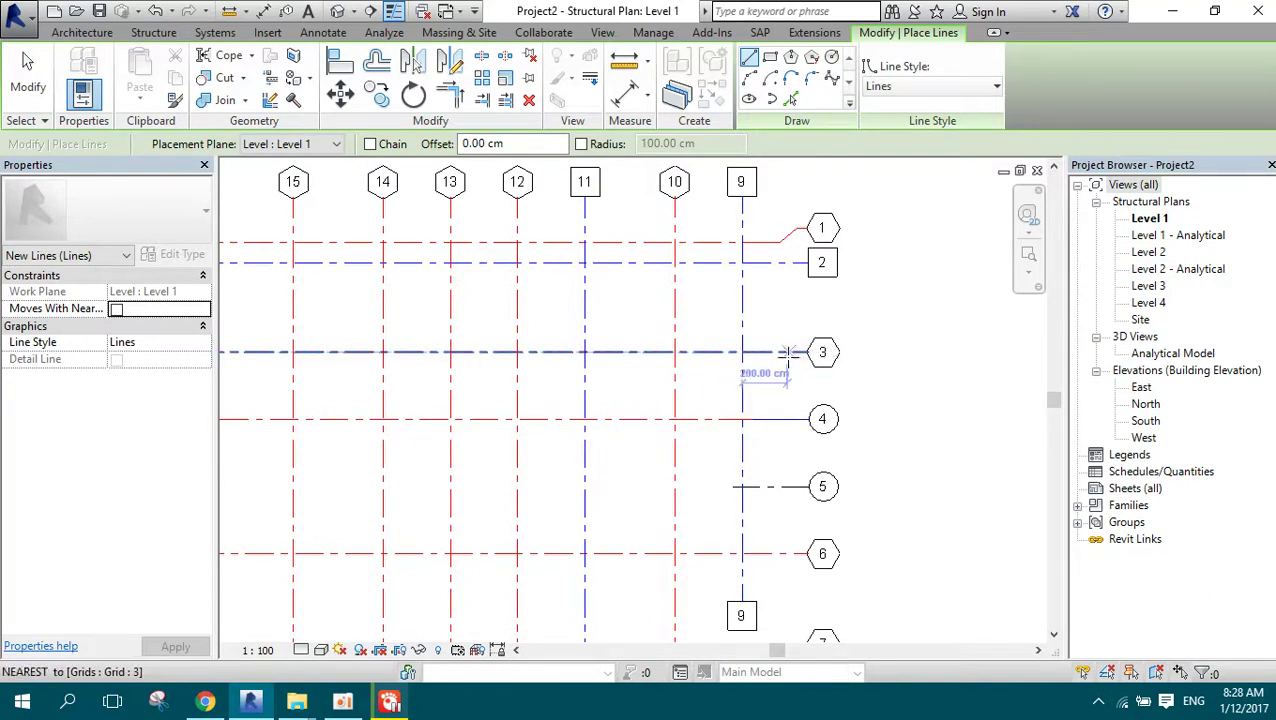
pyautogui.scroll(2, 764, 370)
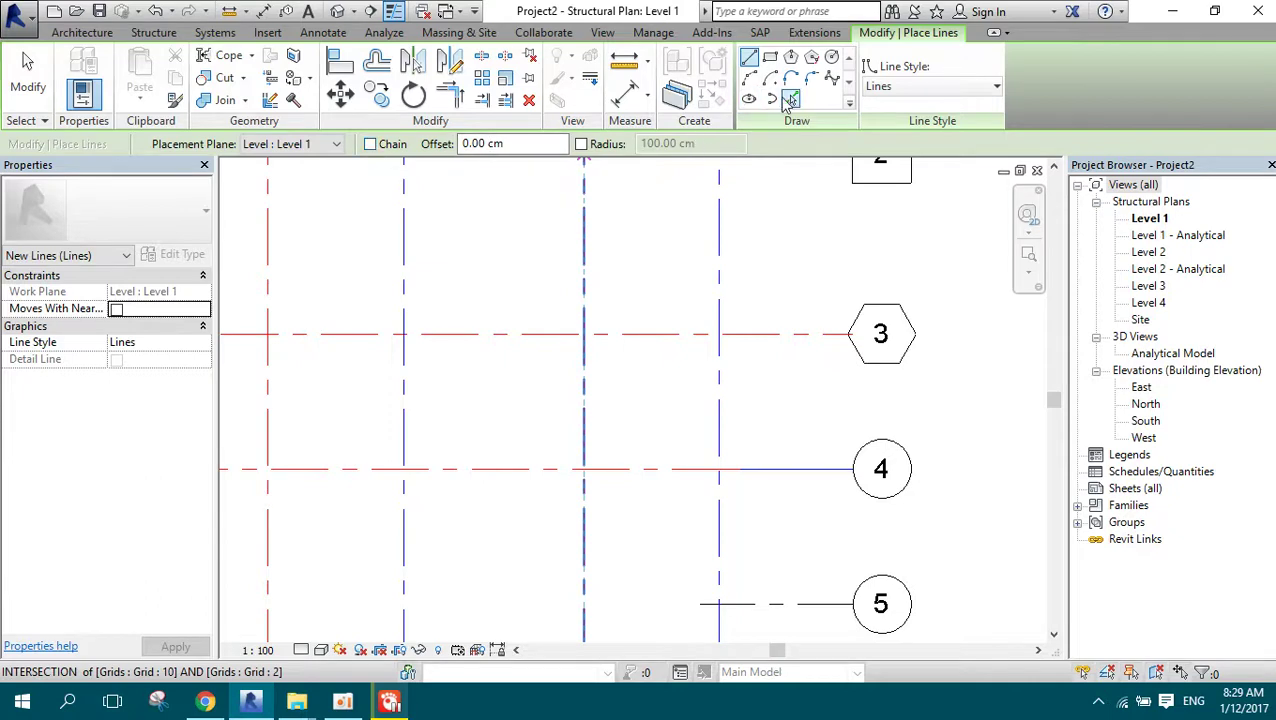
pyautogui.click(792, 100)
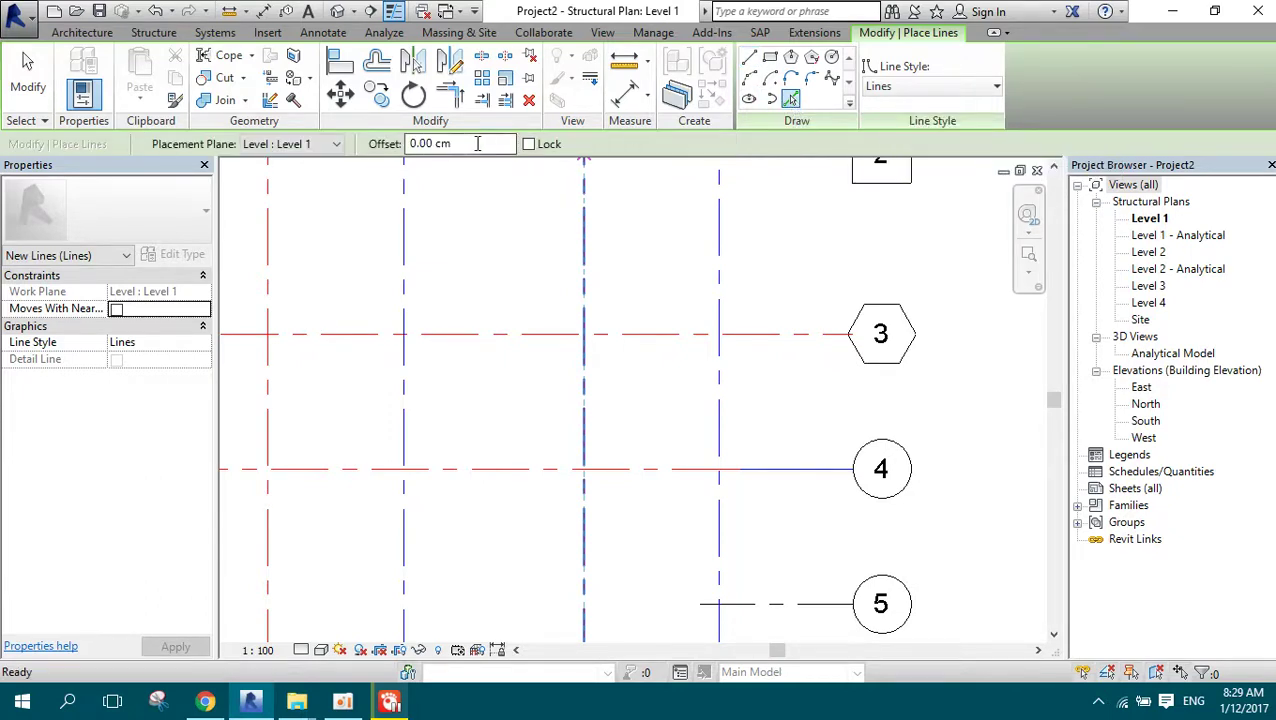
pyautogui.write('200')
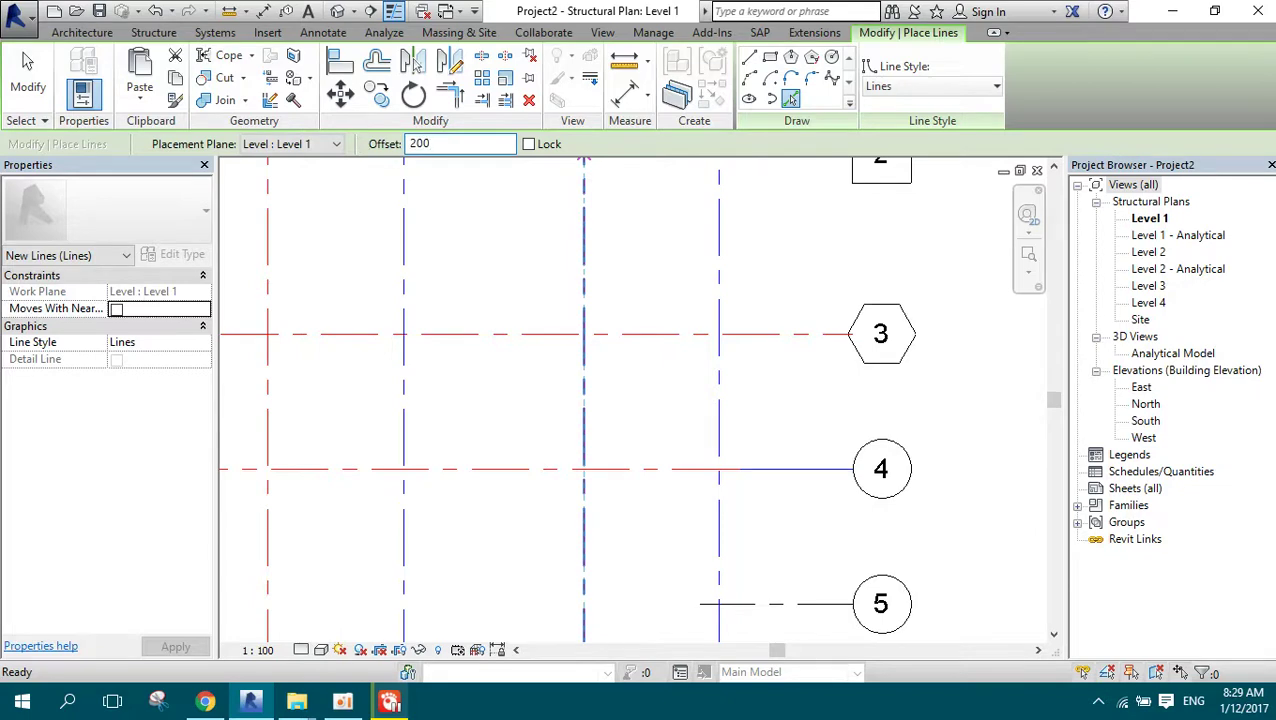
pyautogui.press('Return')
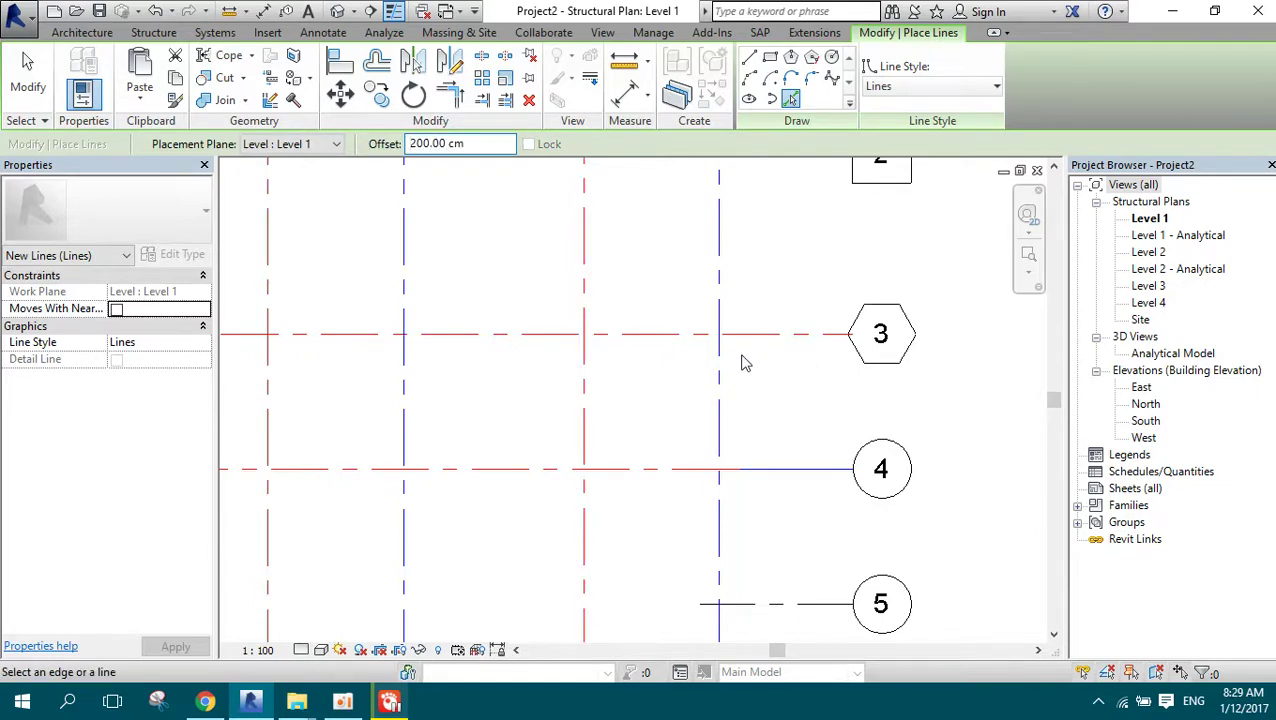
pyautogui.click(740, 370)
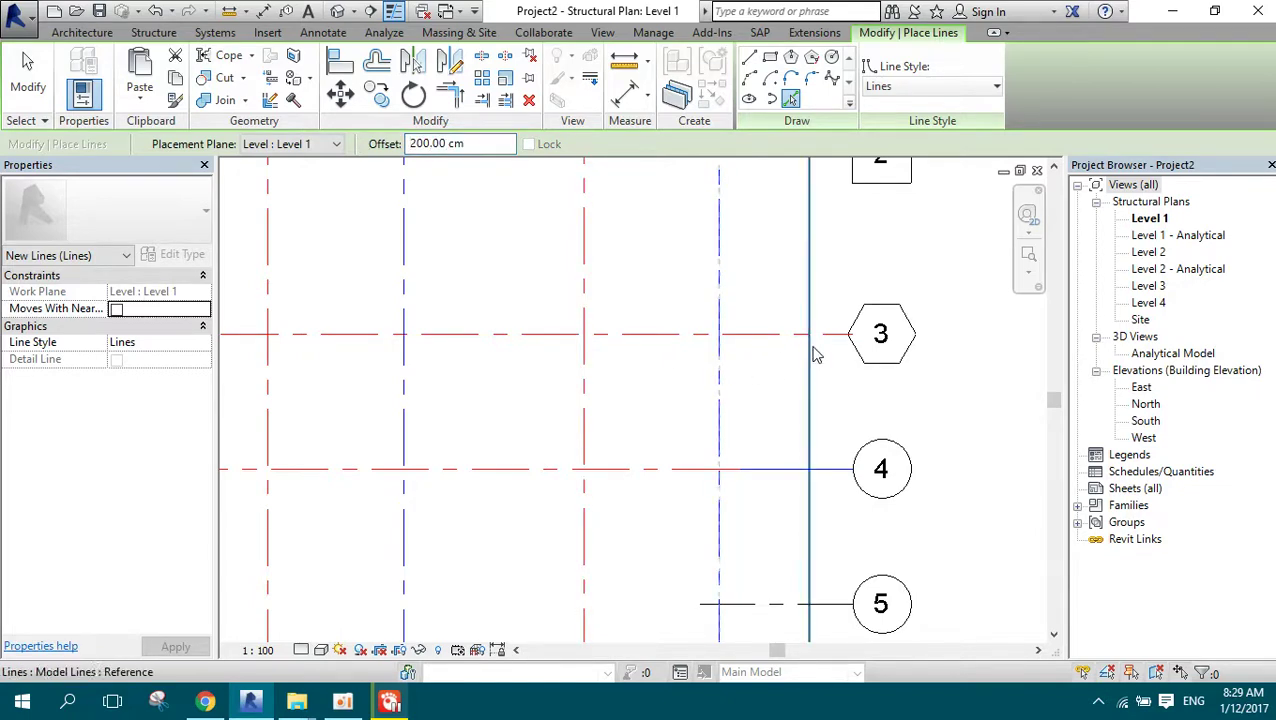
pyautogui.scroll(-3, 815, 350)
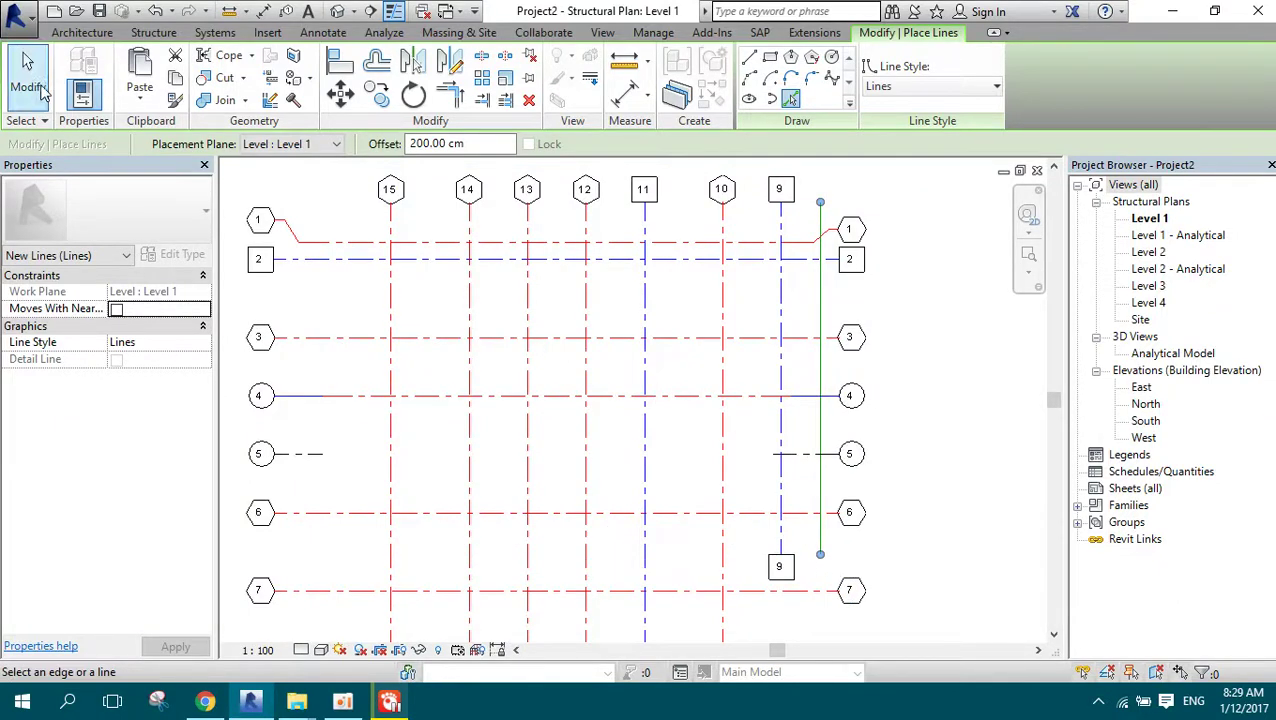
# Step: Finish the model line and extend its lower end further down
pyautogui.click(28, 75)
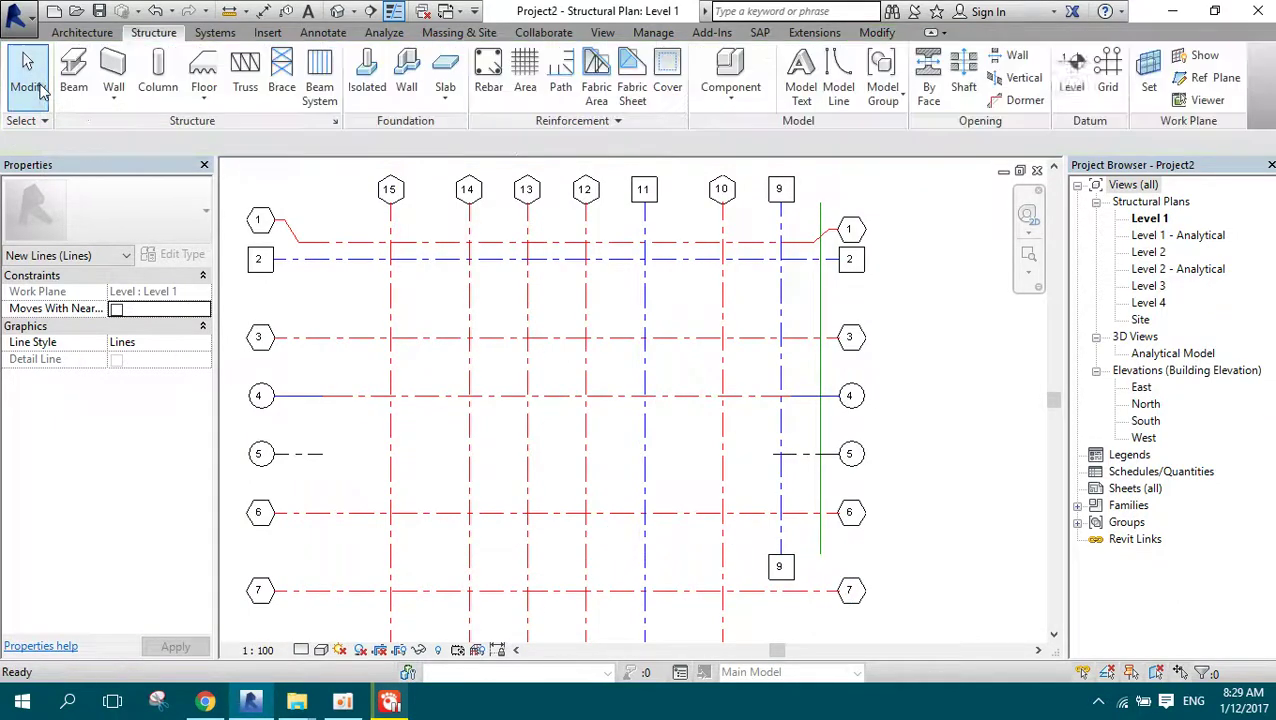
pyautogui.click(822, 558)
pyautogui.moveTo(822, 558); pyautogui.dragTo(818, 628)
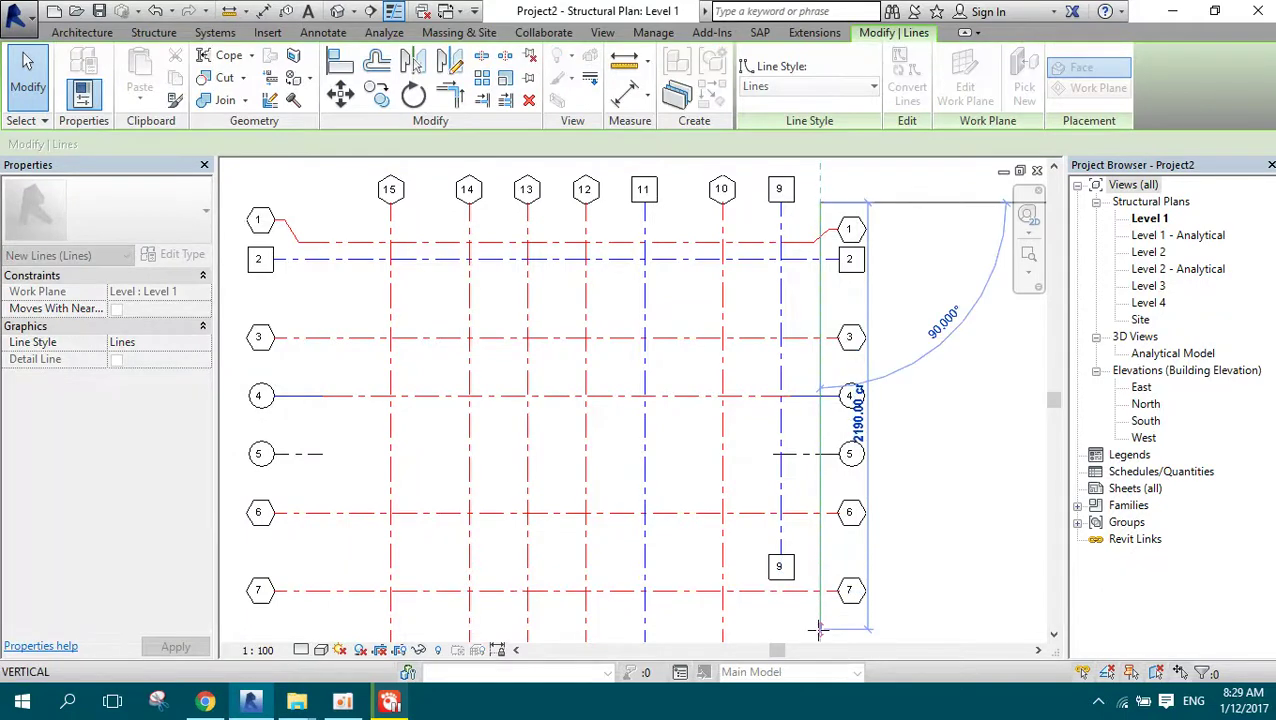
pyautogui.click(907, 267)
# Step: Delete the helper model line beside the right-hand grid bubbles and refit the view
pyautogui.scroll(3, 907, 267)
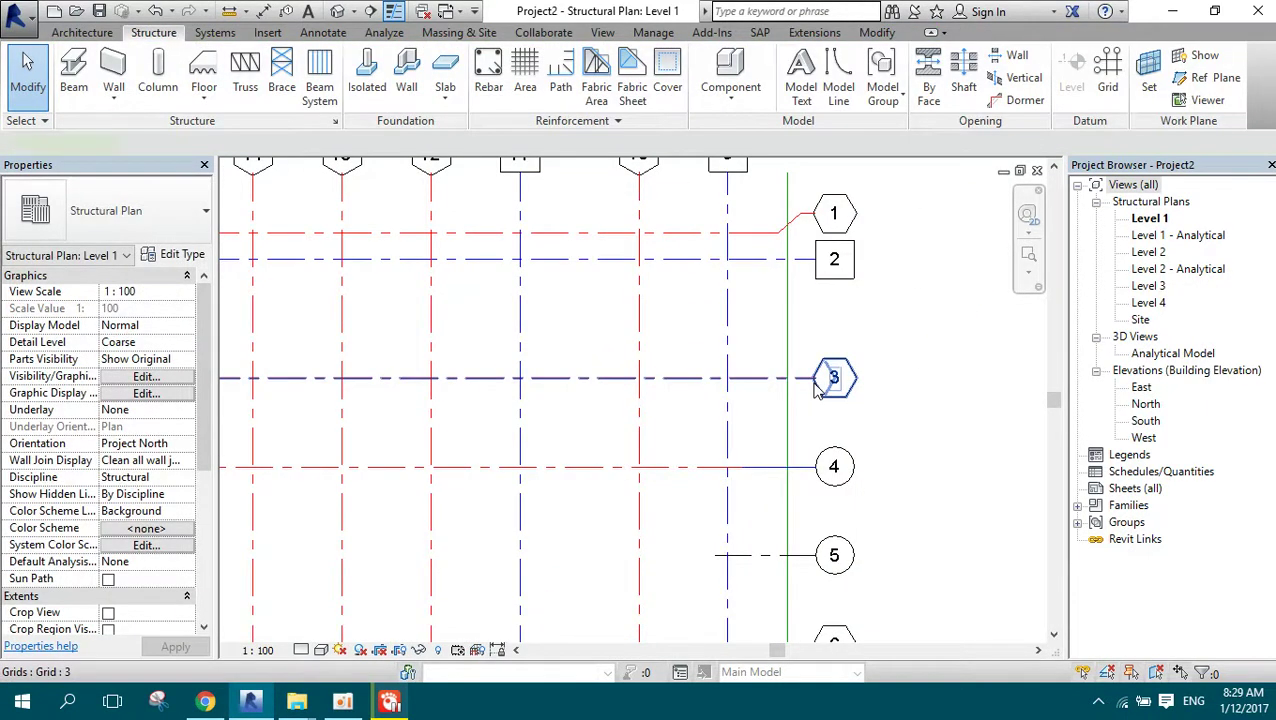
pyautogui.click(816, 390)
pyautogui.scroll(2, 816, 390)
pyautogui.scroll(2, 816, 388)
pyautogui.scroll(-1, 820, 385)
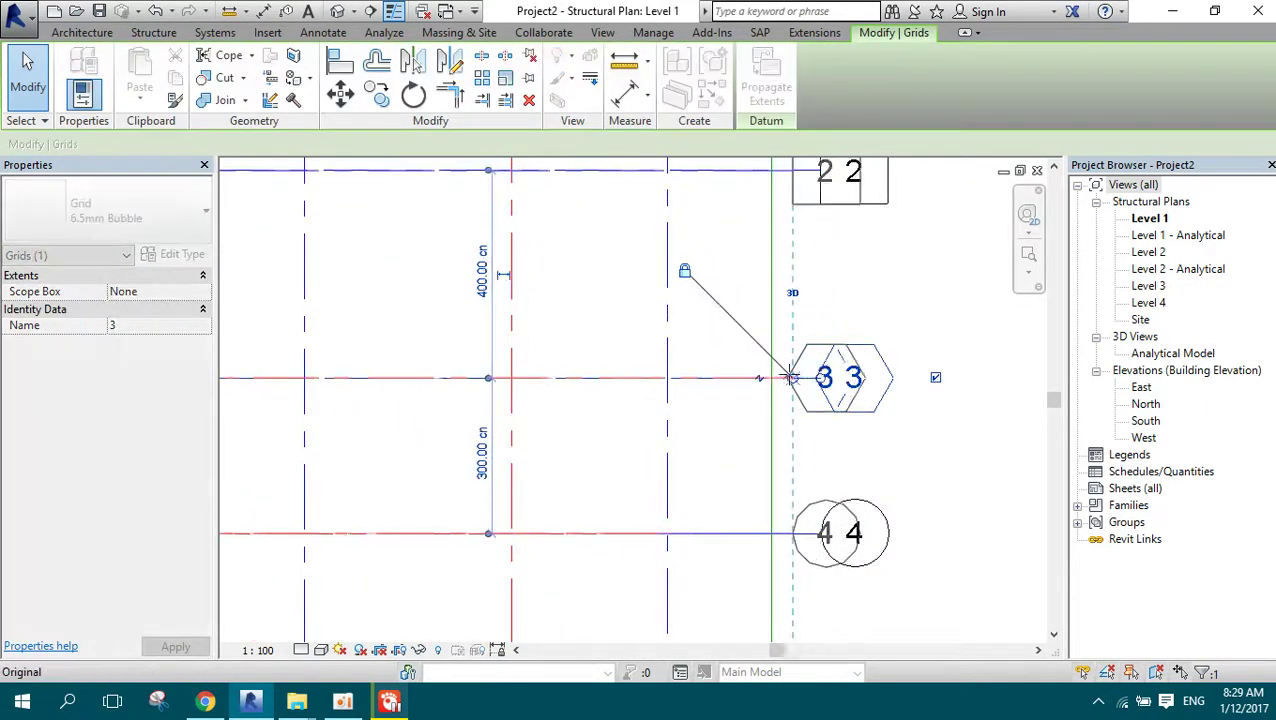
pyautogui.scroll(-2, 843, 291)
pyautogui.scroll(-2, 843, 291)
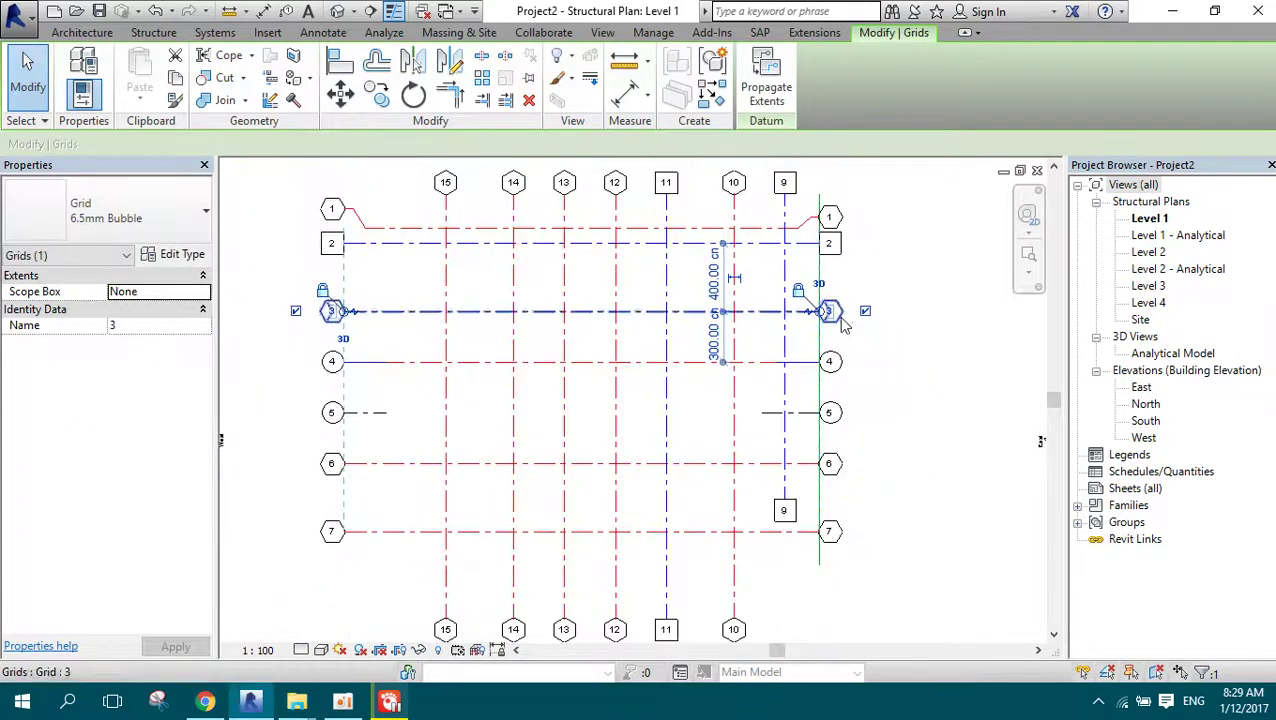
pyautogui.scroll(1, 917, 265)
pyautogui.click(913, 265)
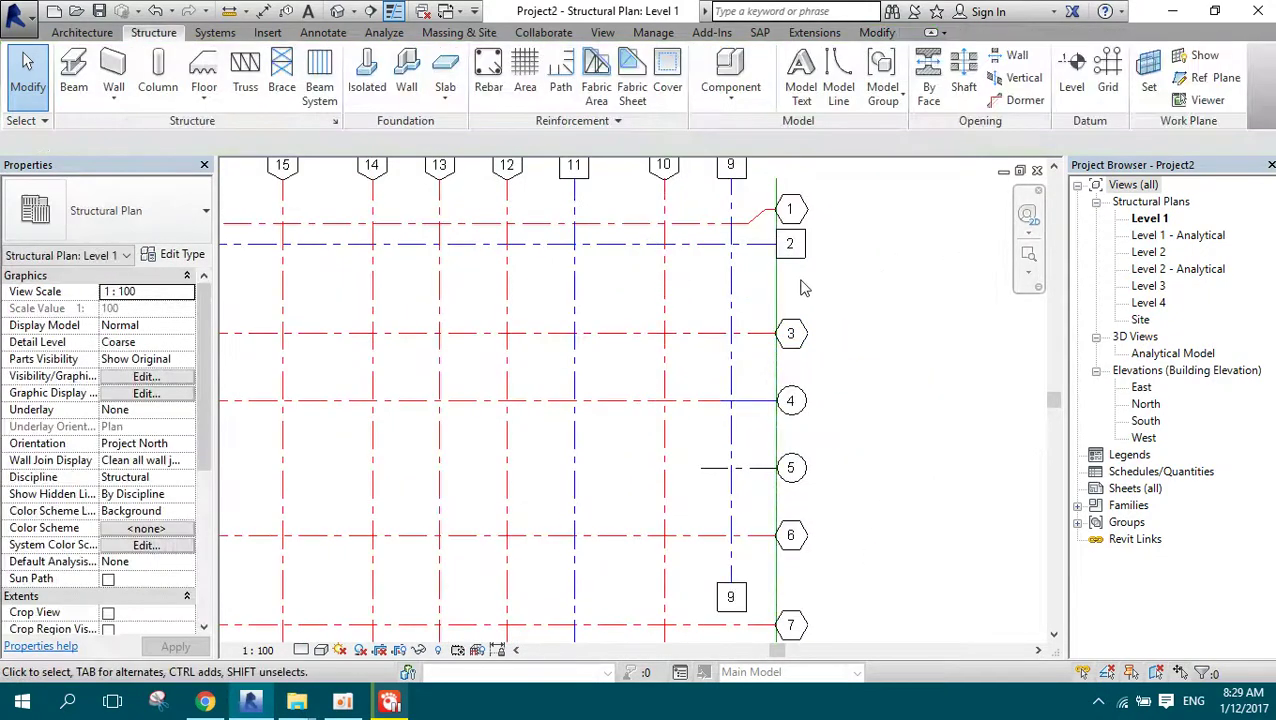
pyautogui.click(776, 287)
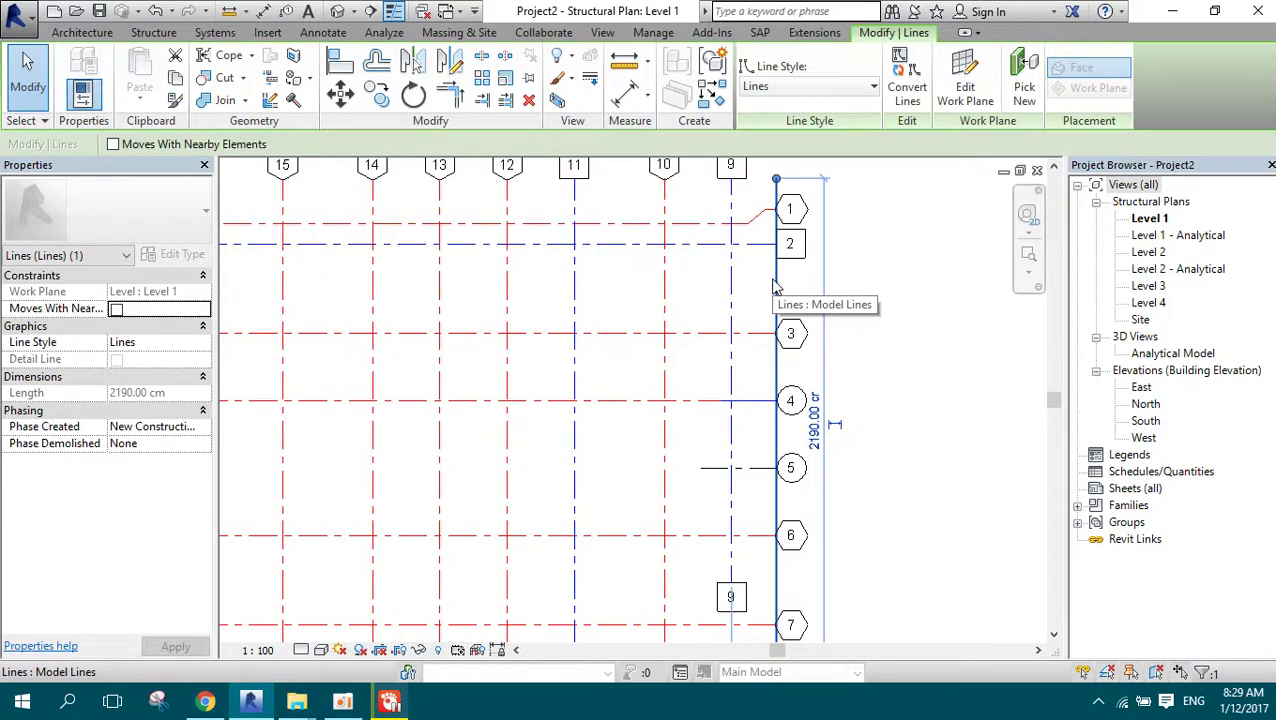
pyautogui.press('Delete')
pyautogui.scroll(-3, 778, 425)
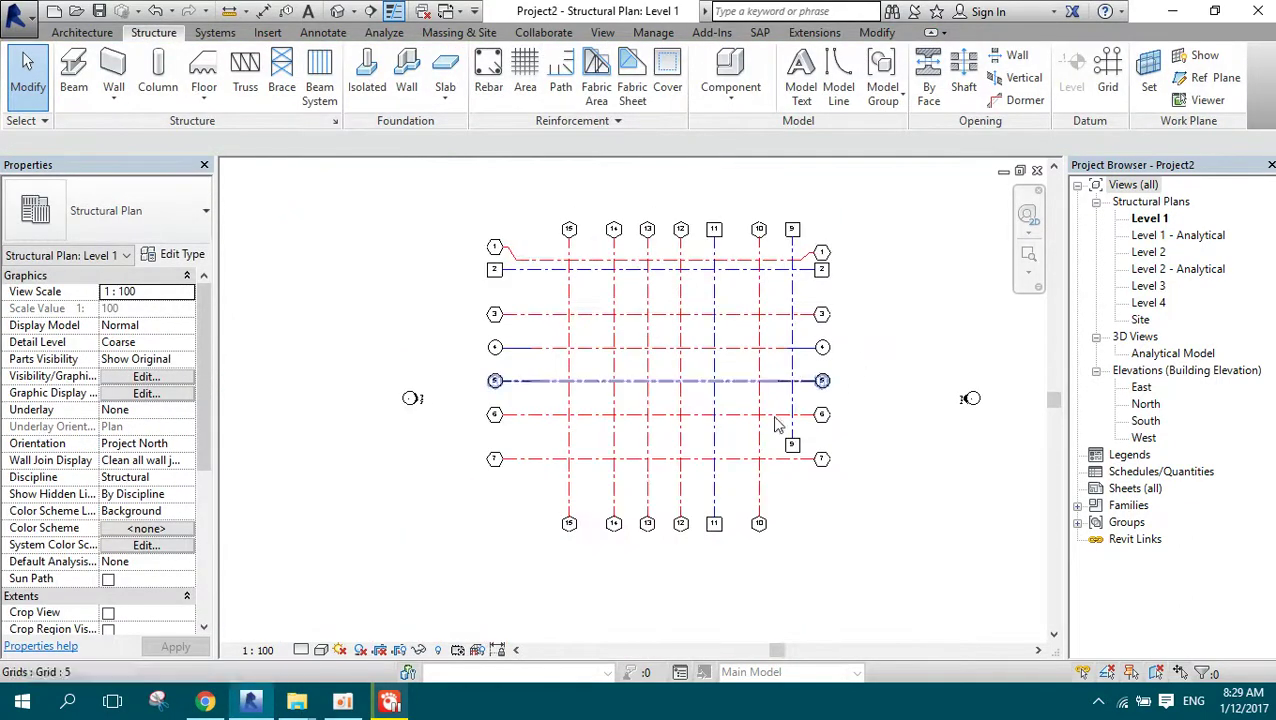
pyautogui.scroll(2, 651, 420)
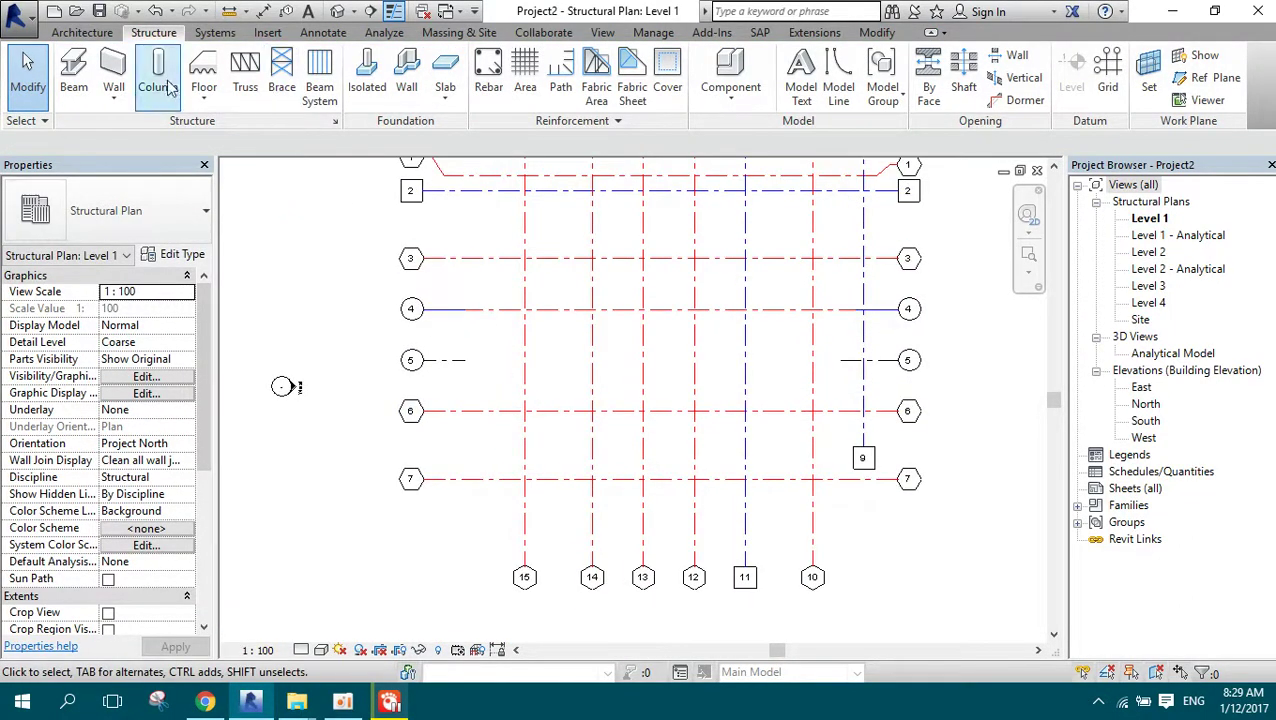
# Step: Place a Pick Lines guide model line 200 cm beyond grid 15
pyautogui.click(838, 87)
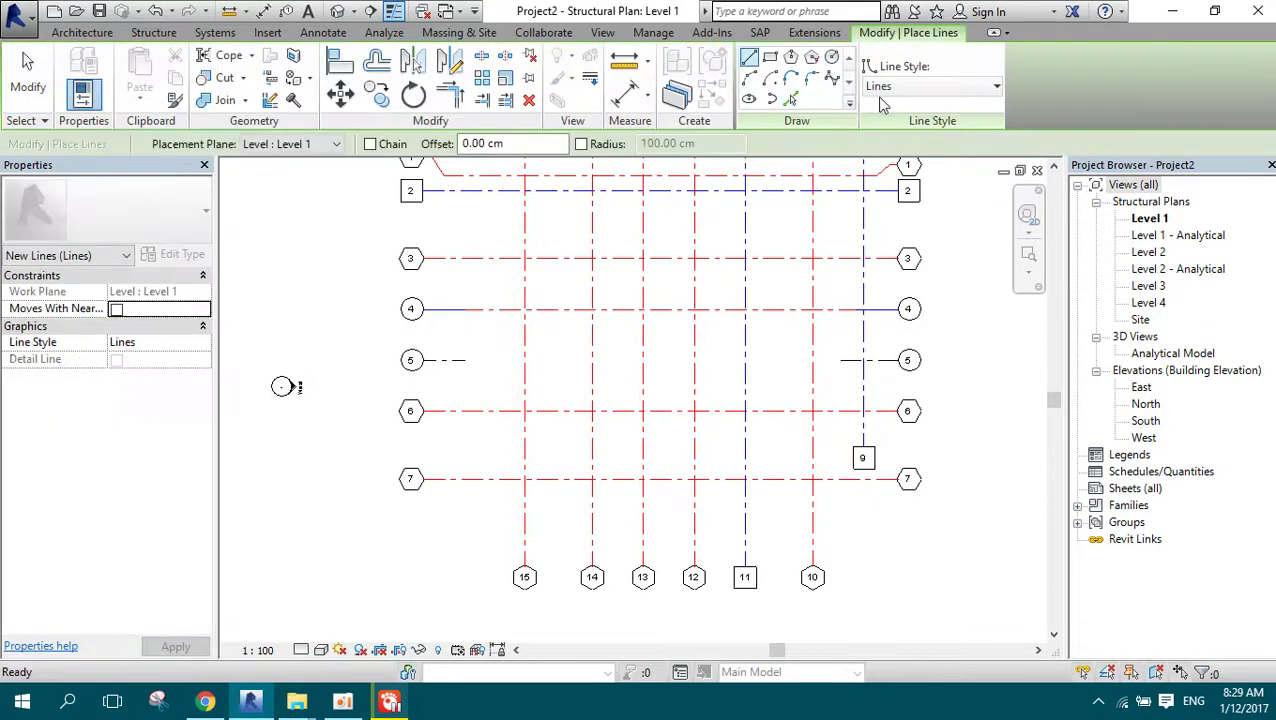
pyautogui.click(790, 99)
pyautogui.write('200')
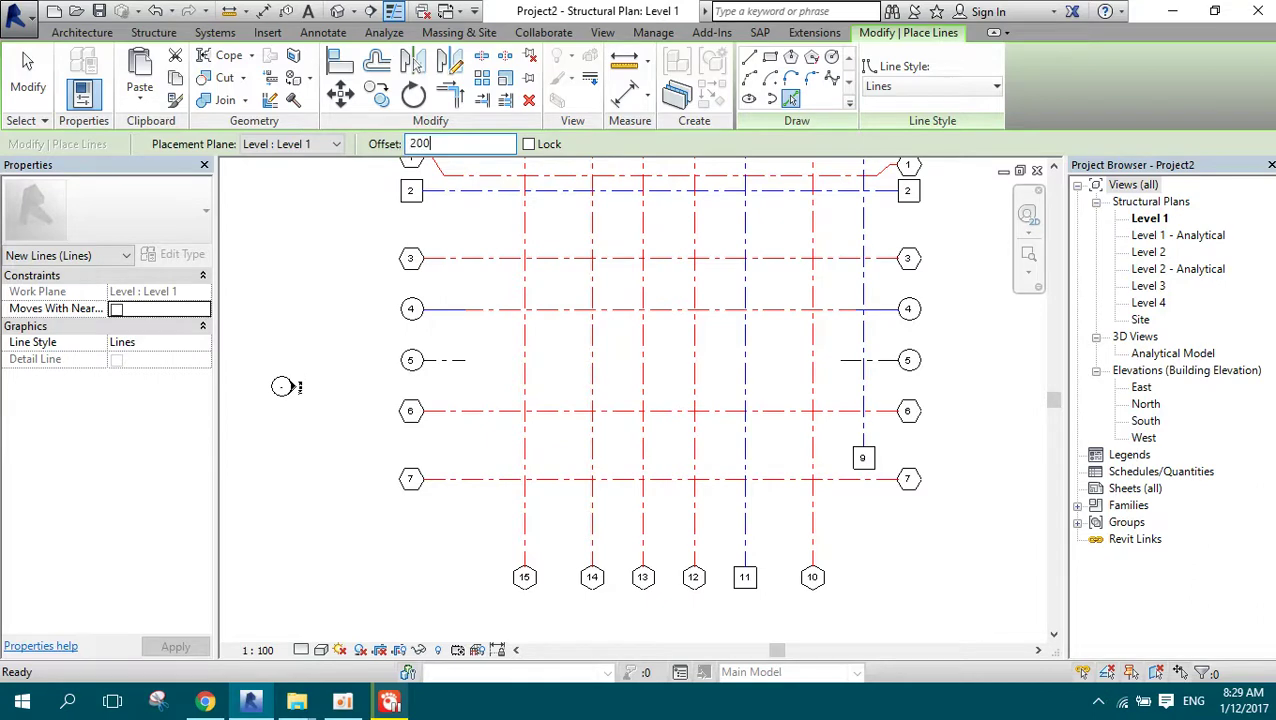
pyautogui.press('Return')
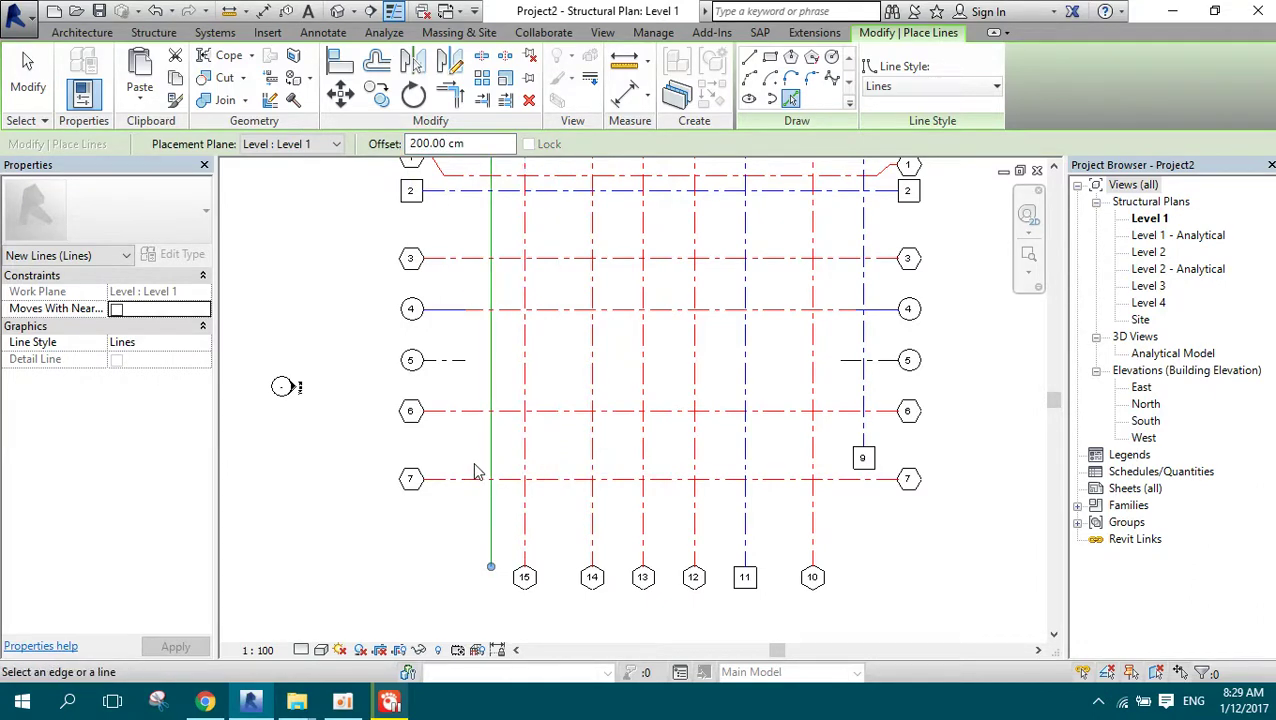
pyautogui.scroll(-2, 484, 427)
pyautogui.scroll(2, 447, 302)
pyautogui.press('Escape')
pyautogui.press('Escape')
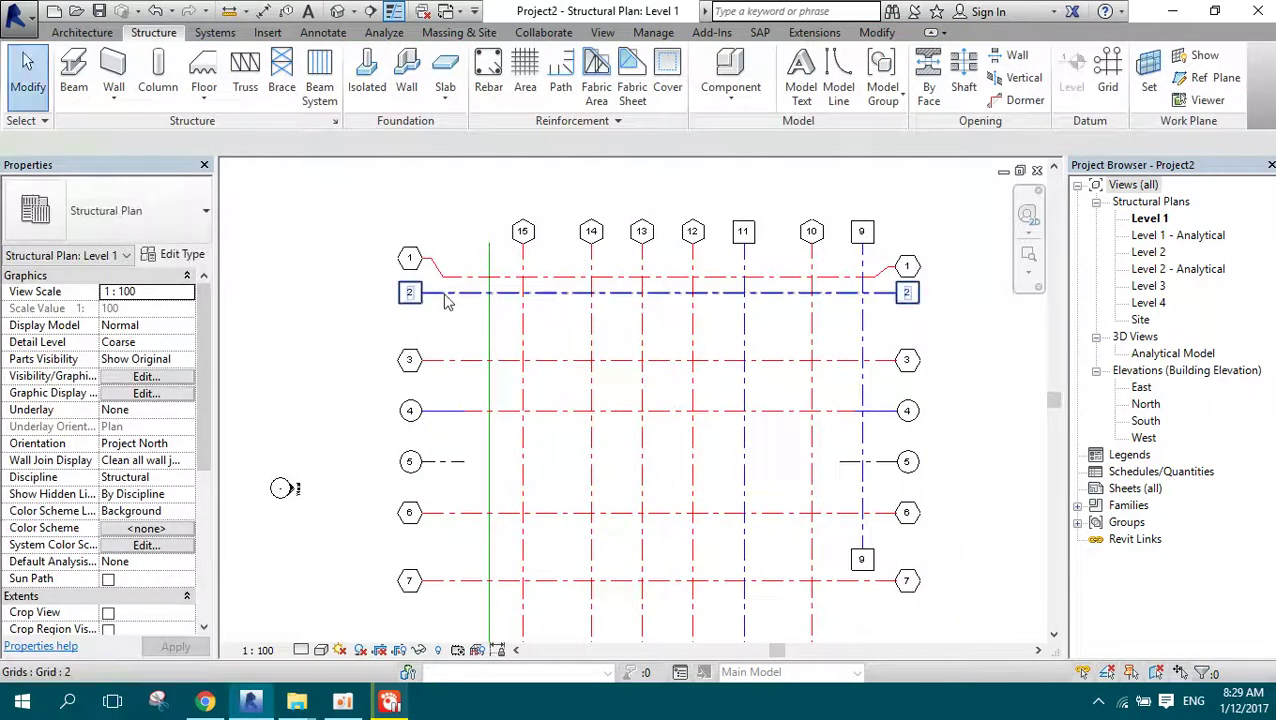
# Step: Drag the left ends of grids 1–7 onto the guide line, then delete the line
pyautogui.click(447, 300)
pyautogui.moveTo(424, 292); pyautogui.dragTo(478, 292)
pyautogui.click(478, 207)
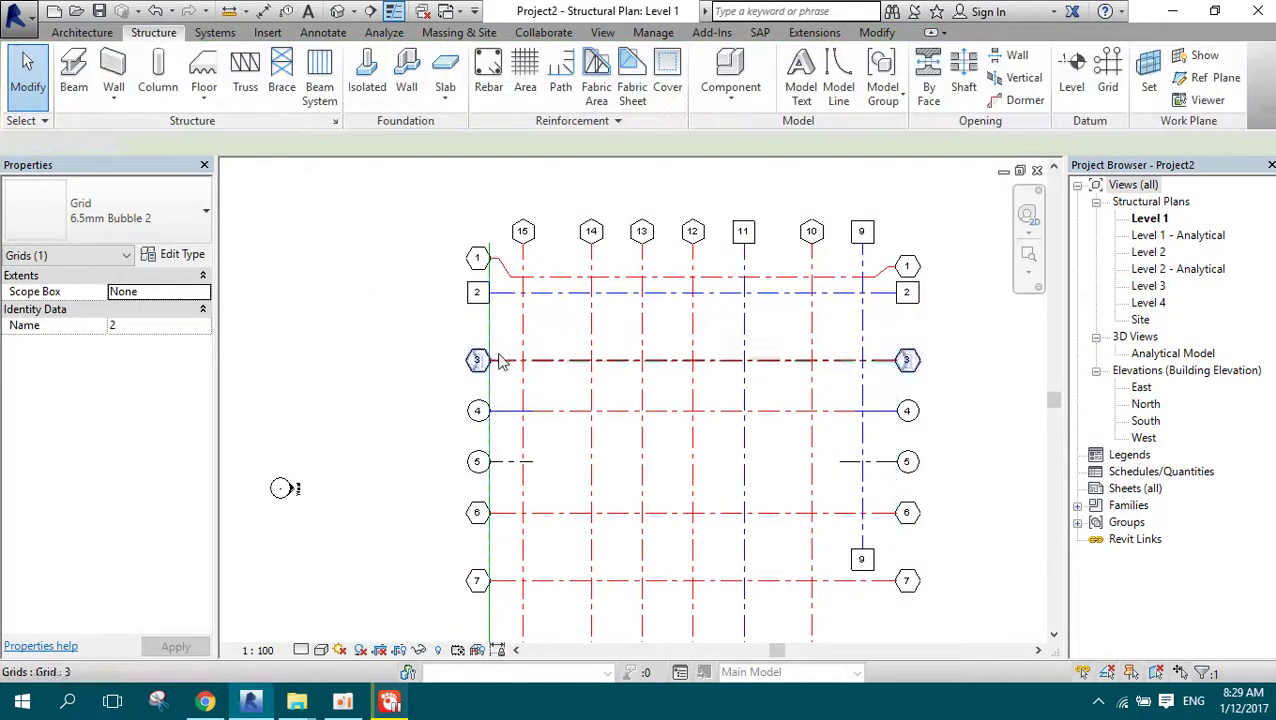
pyautogui.click(490, 334)
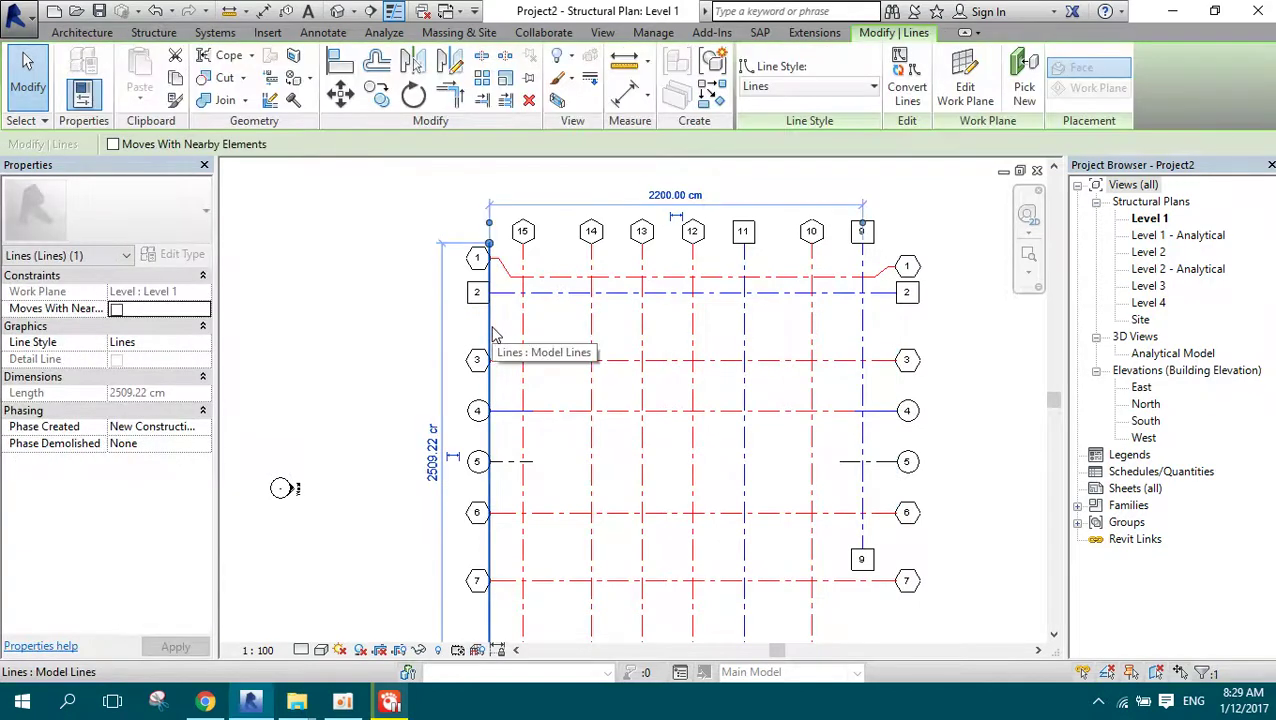
pyautogui.press('Delete')
pyautogui.scroll(-2, 535, 330)
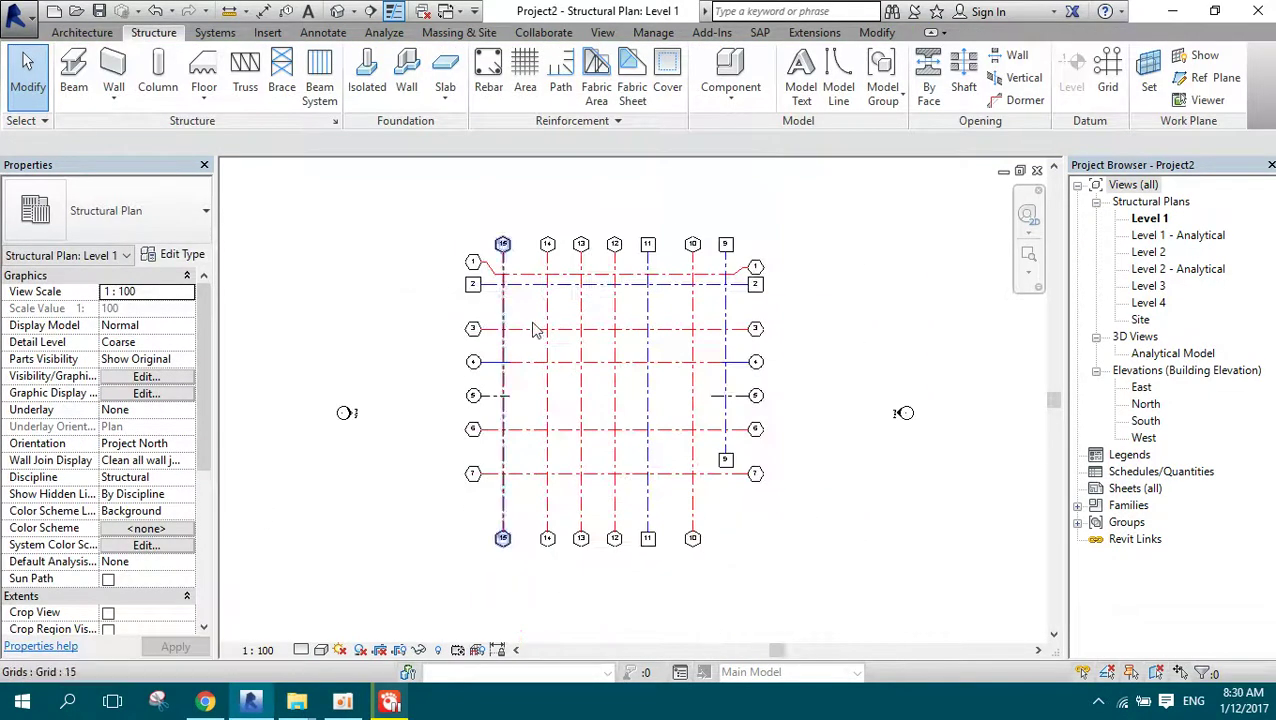
pyautogui.scroll(1, 738, 274)
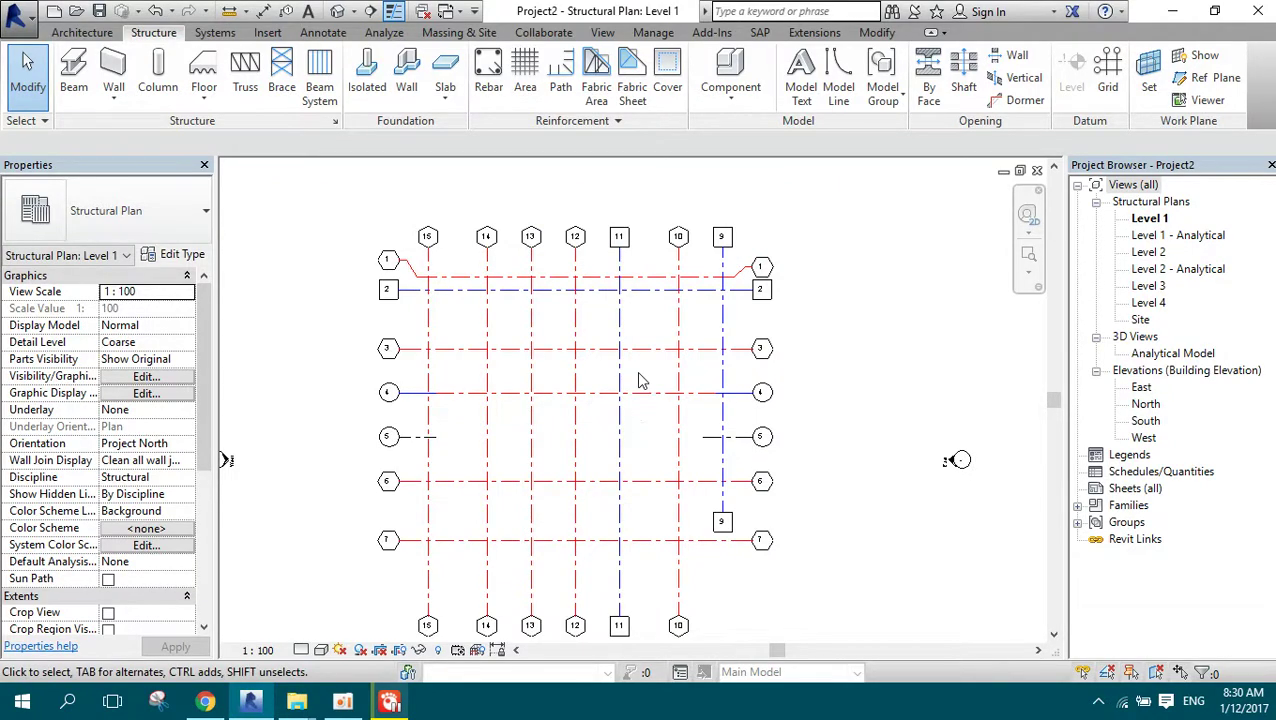
pyautogui.scroll(1, 642, 380)
pyautogui.scroll(-1, 638, 322)
pyautogui.scroll(-1, 420, 258)
# Step: Select grid 9 to display its temporary spacing dimensions
pyautogui.scroll(2, 715, 250)
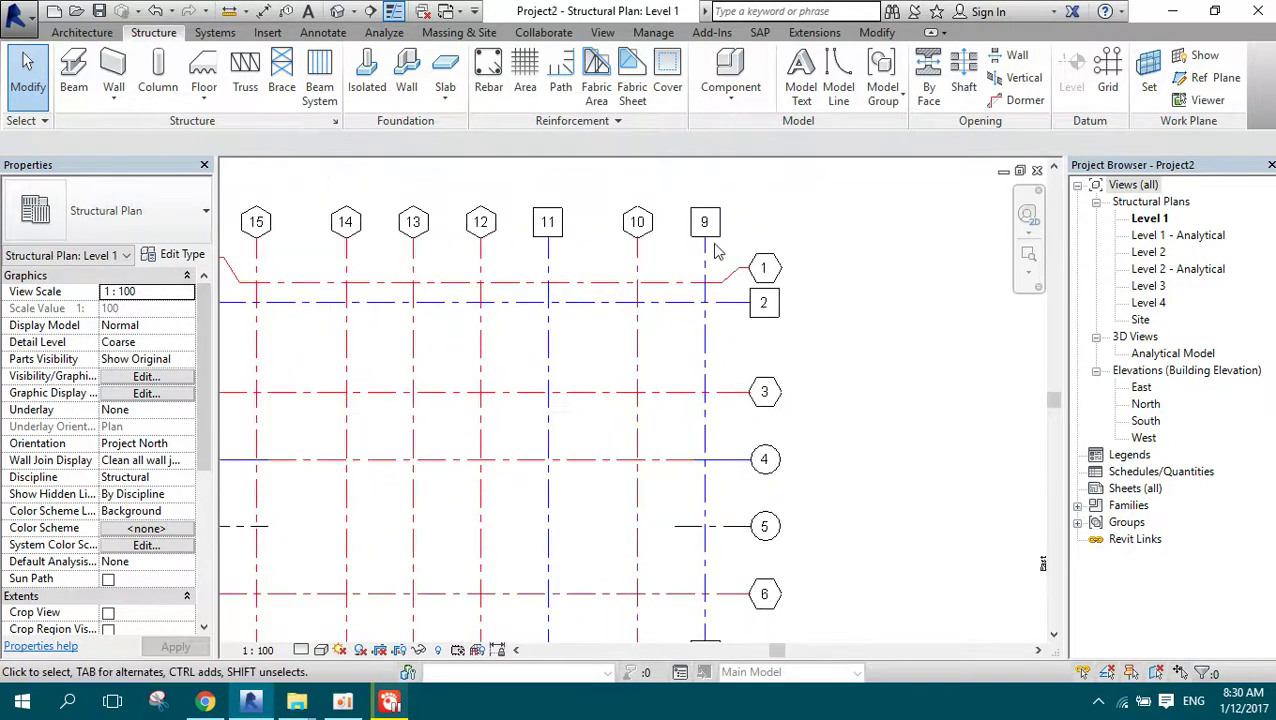
pyautogui.scroll(1, 715, 250)
pyautogui.scroll(1, 716, 250)
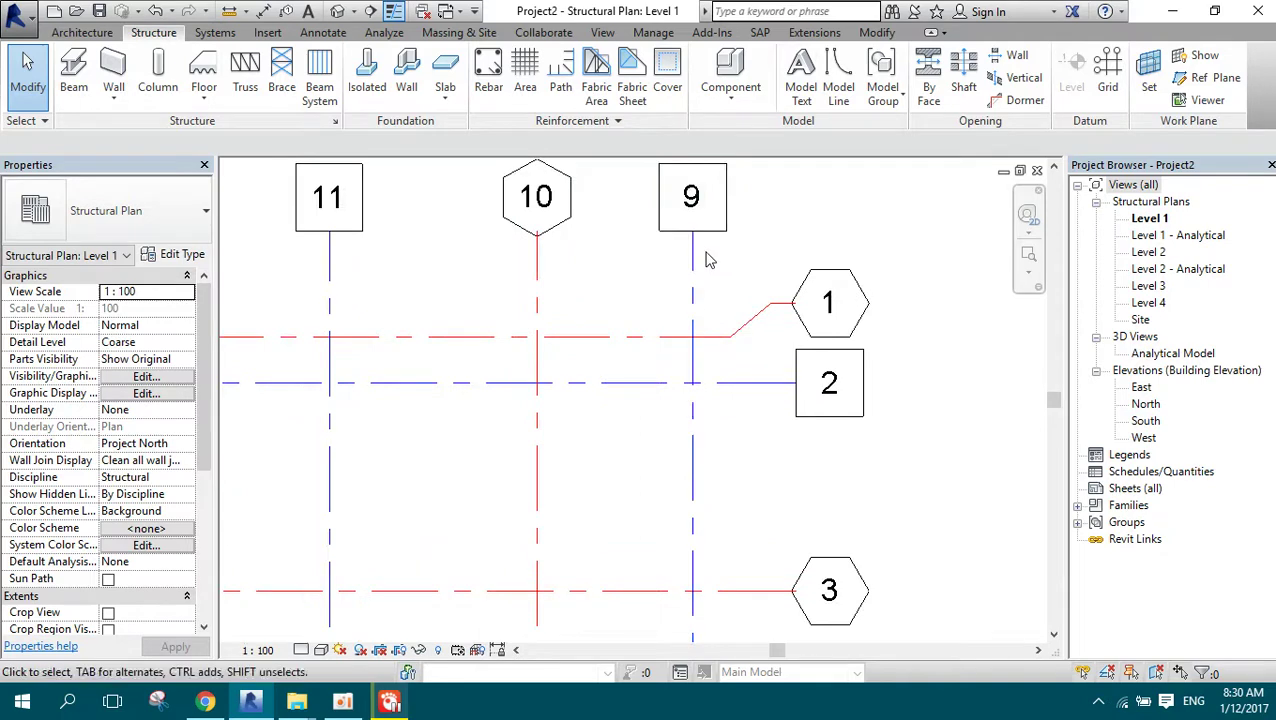
pyautogui.click(692, 272)
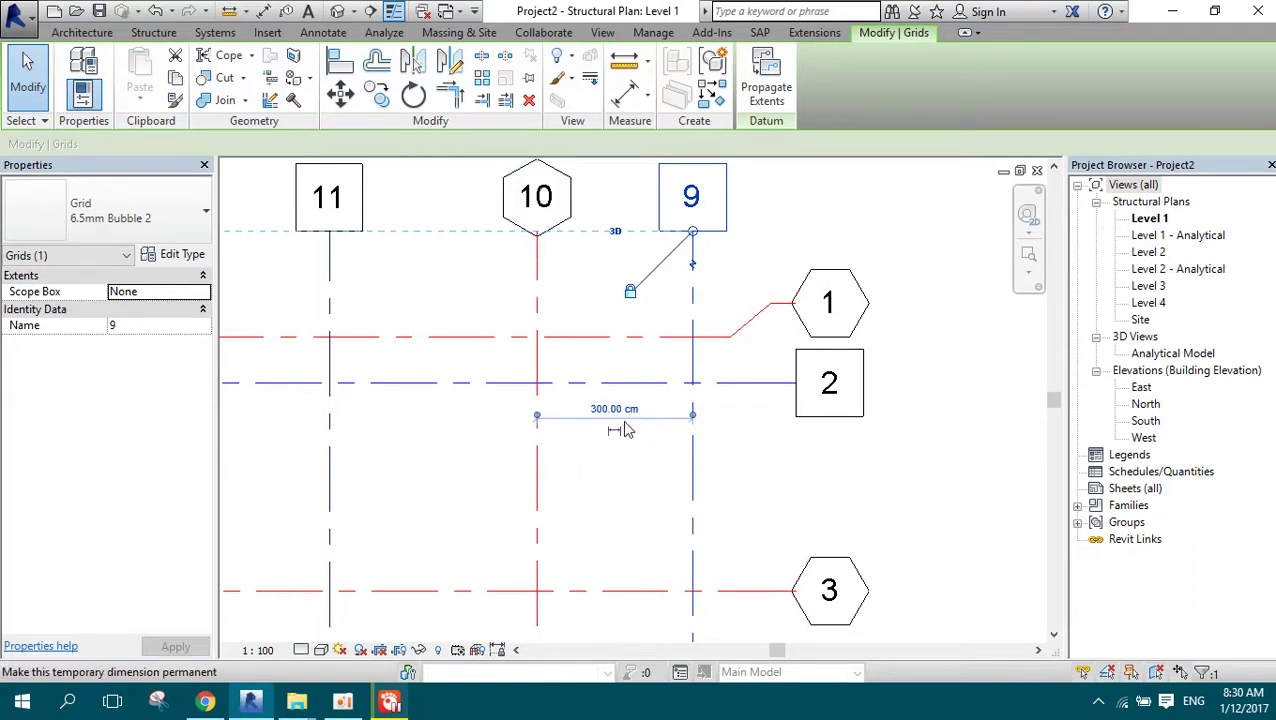
pyautogui.scroll(1, 615, 424)
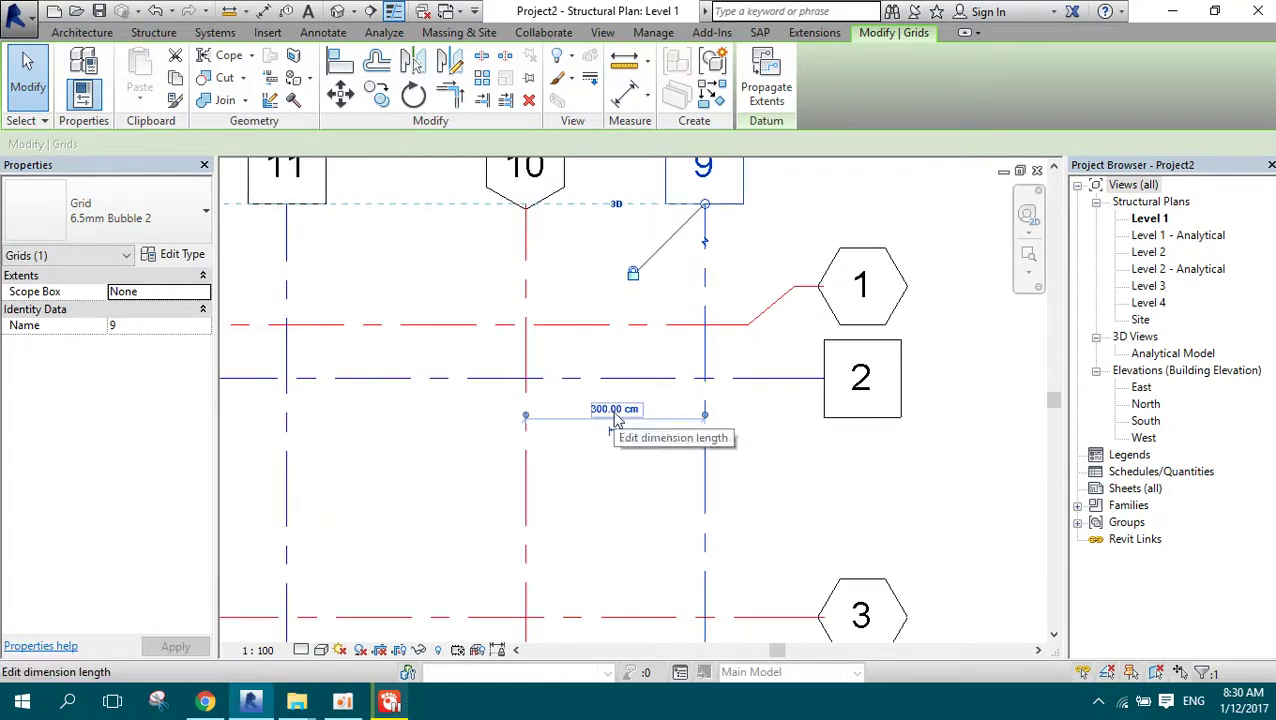
pyautogui.press('Escape')
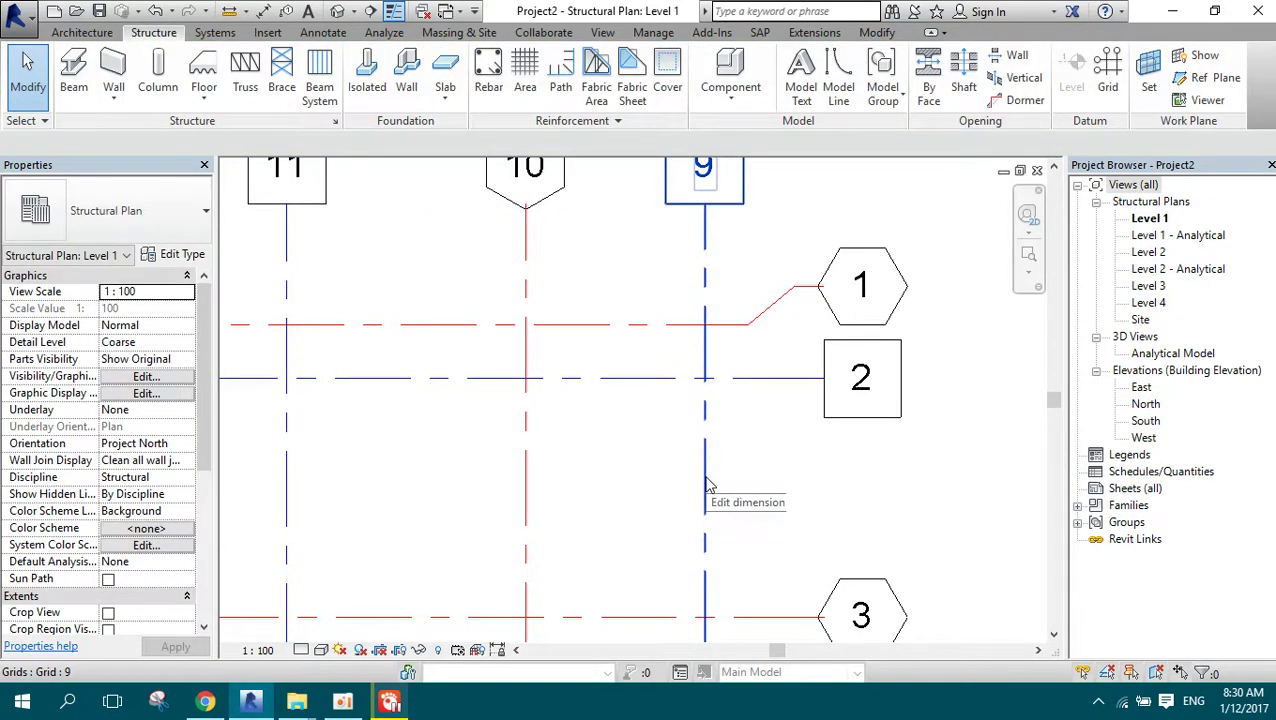
pyautogui.click(707, 484)
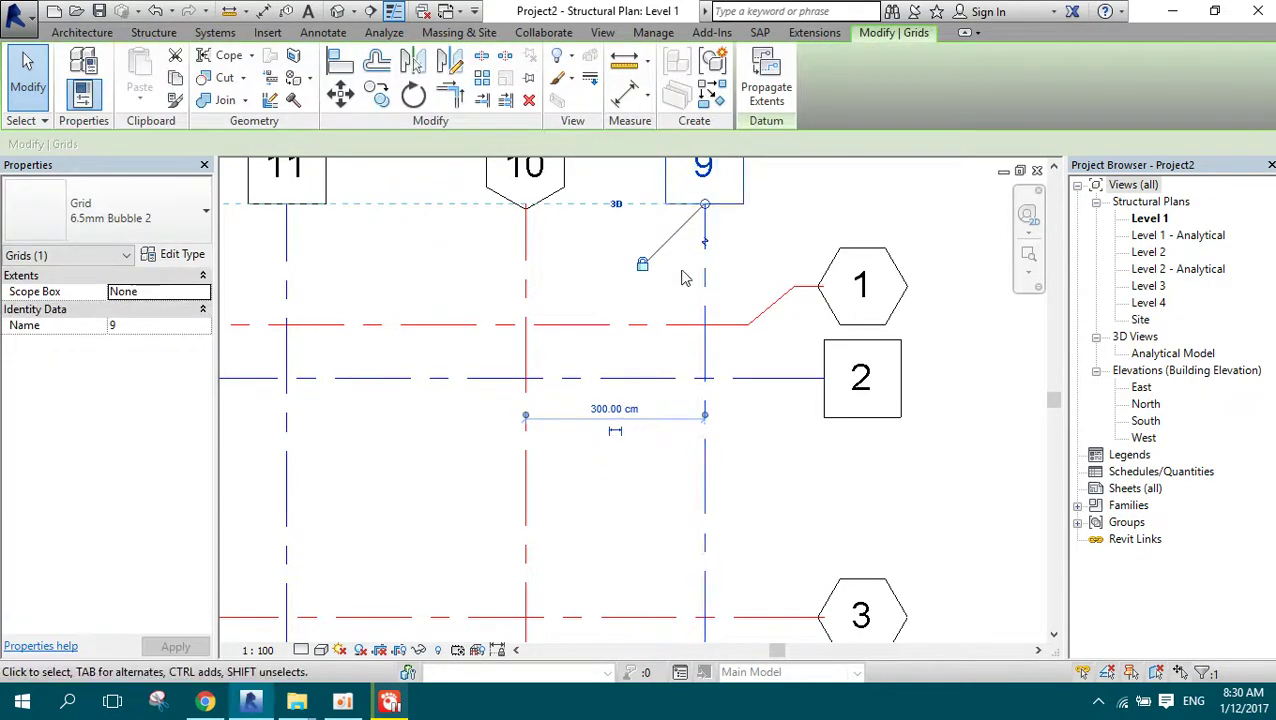
pyautogui.scroll(1, 605, 418)
pyautogui.scroll(1, 605, 418)
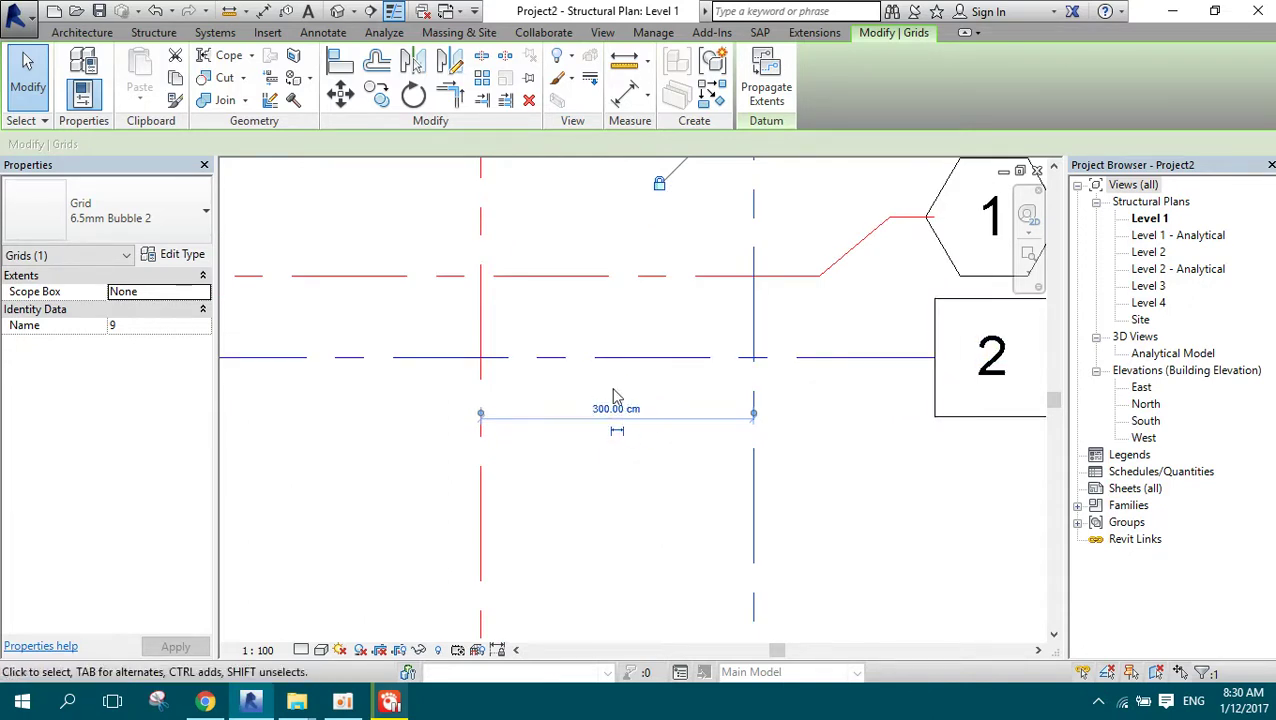
# Step: Change grid 9's 300 cm temporary dimension to grid 10 to 250 cm
pyautogui.click(606, 410)
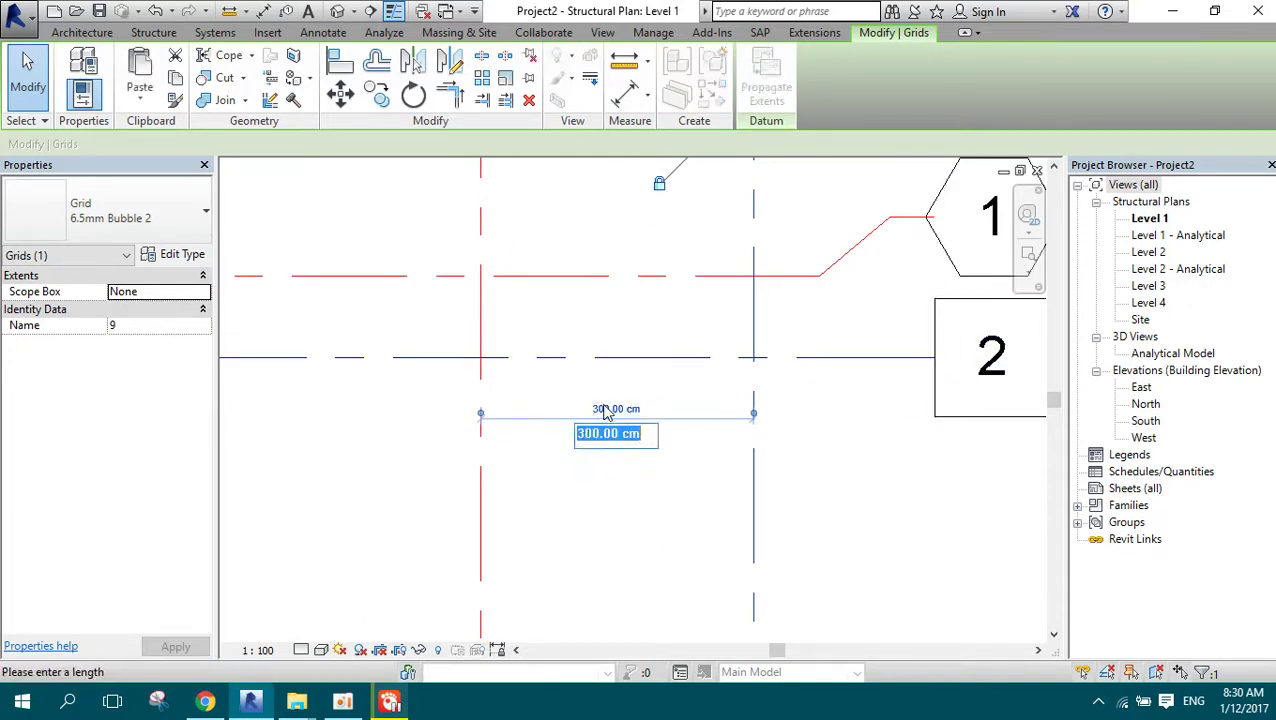
pyautogui.write('255')
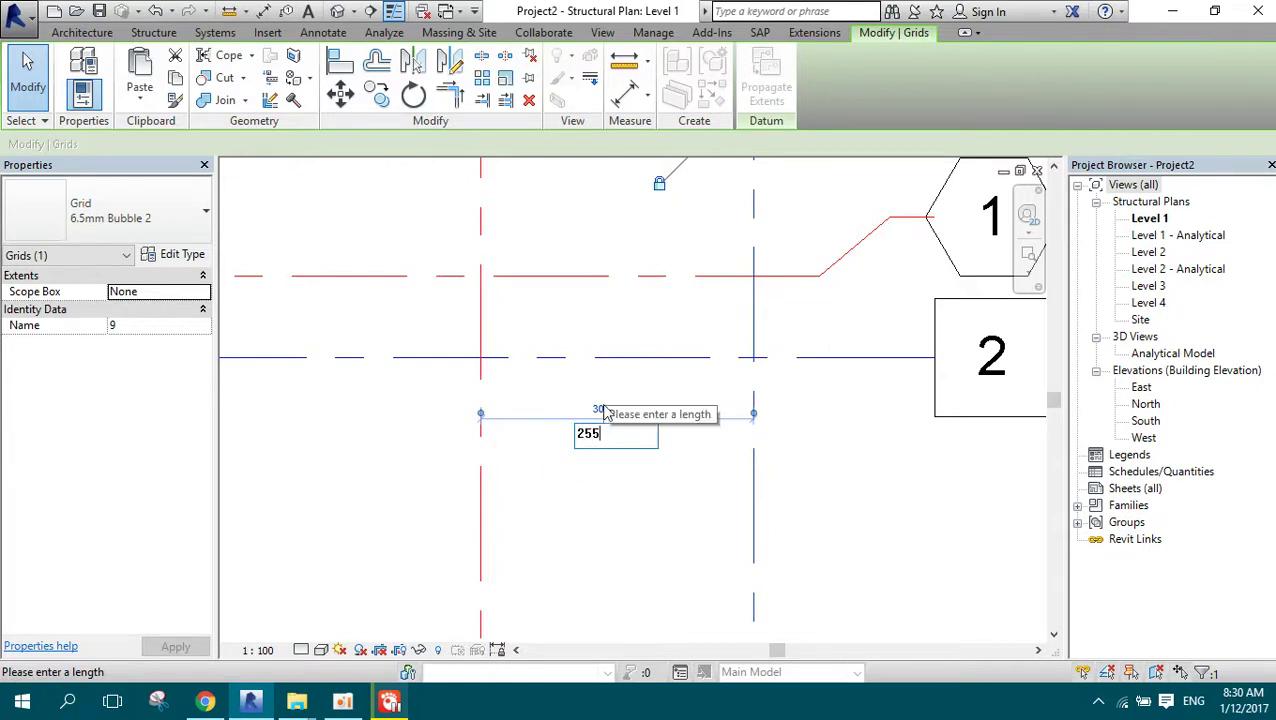
pyautogui.press('BackSpace')
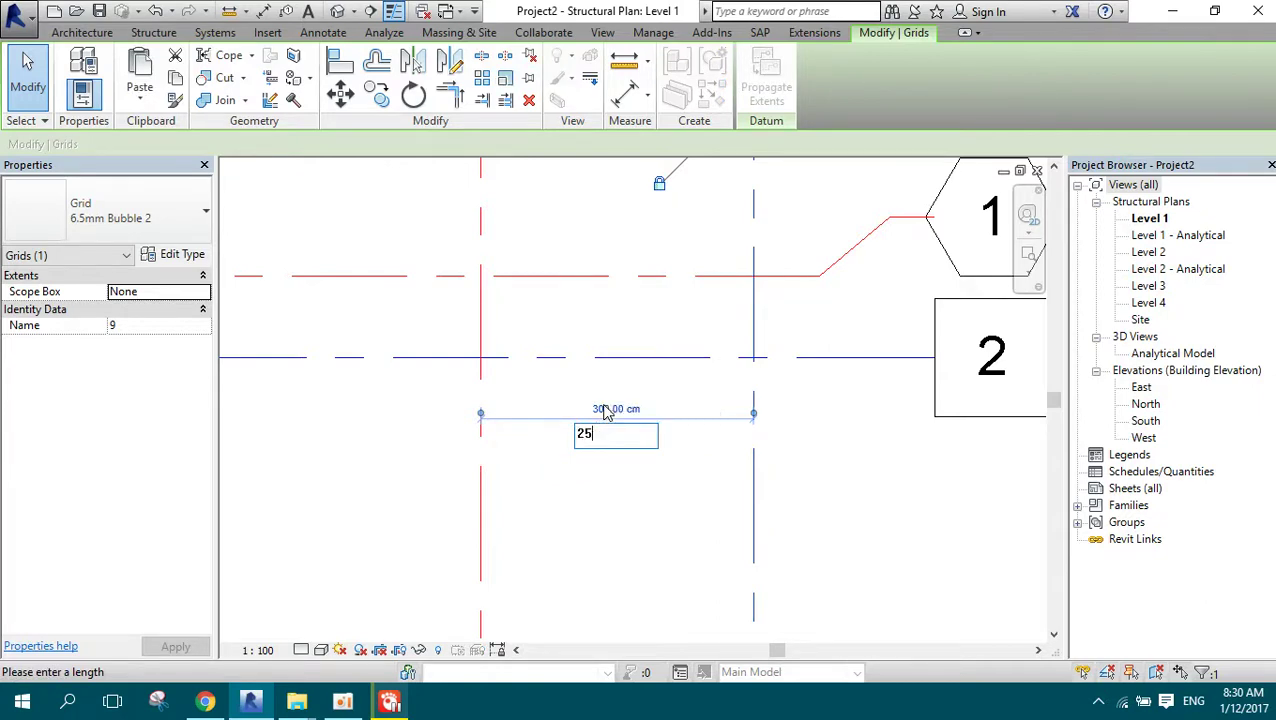
pyautogui.press('Return')
pyautogui.scroll(-1, 608, 412)
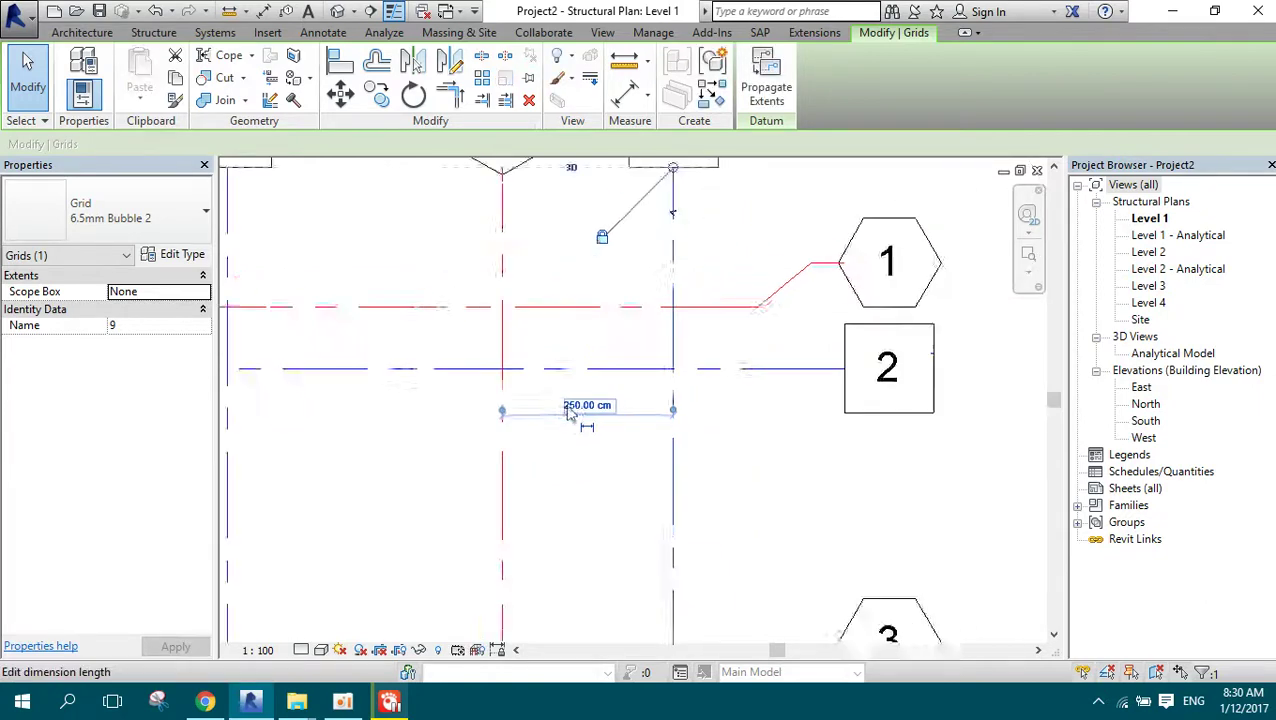
pyautogui.scroll(-2, 638, 350)
pyautogui.scroll(1, 648, 290)
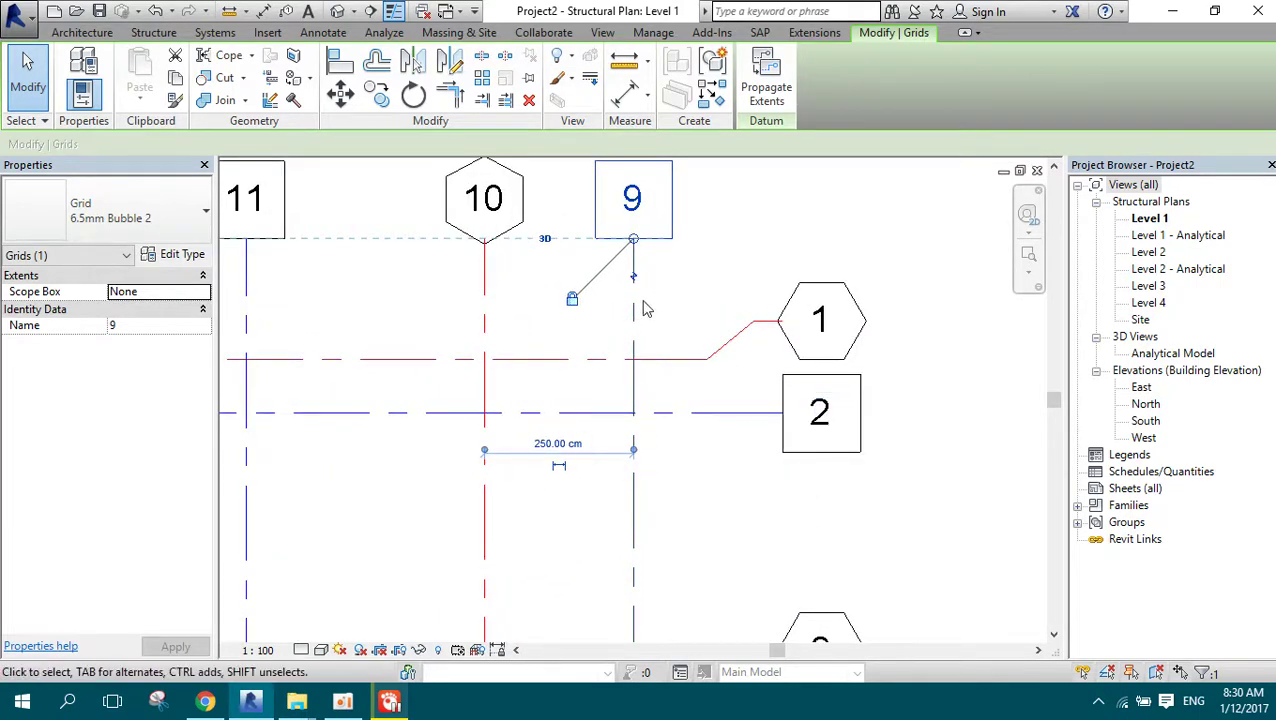
pyautogui.scroll(-2, 645, 298)
# Step: Change grid 11's 400 cm spacing to grid 10 to 500 cm, leaving 200 cm to grid 12
pyautogui.click(459, 447)
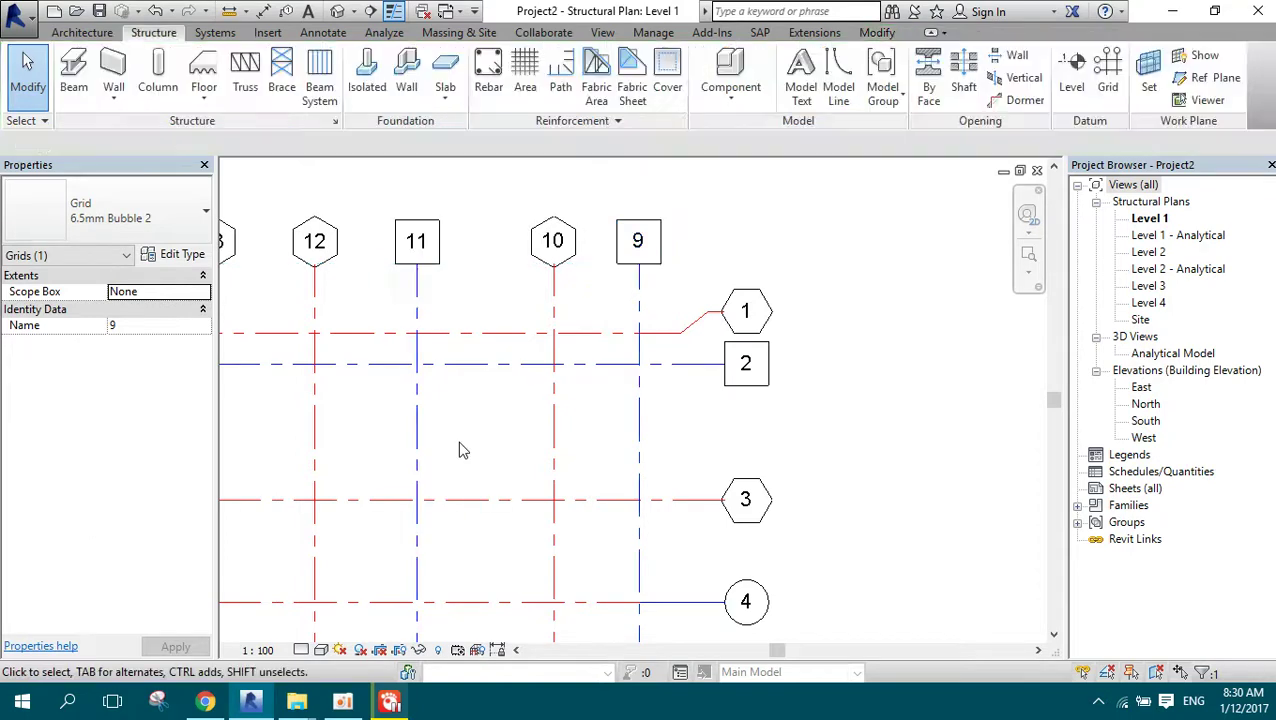
pyautogui.click(418, 433)
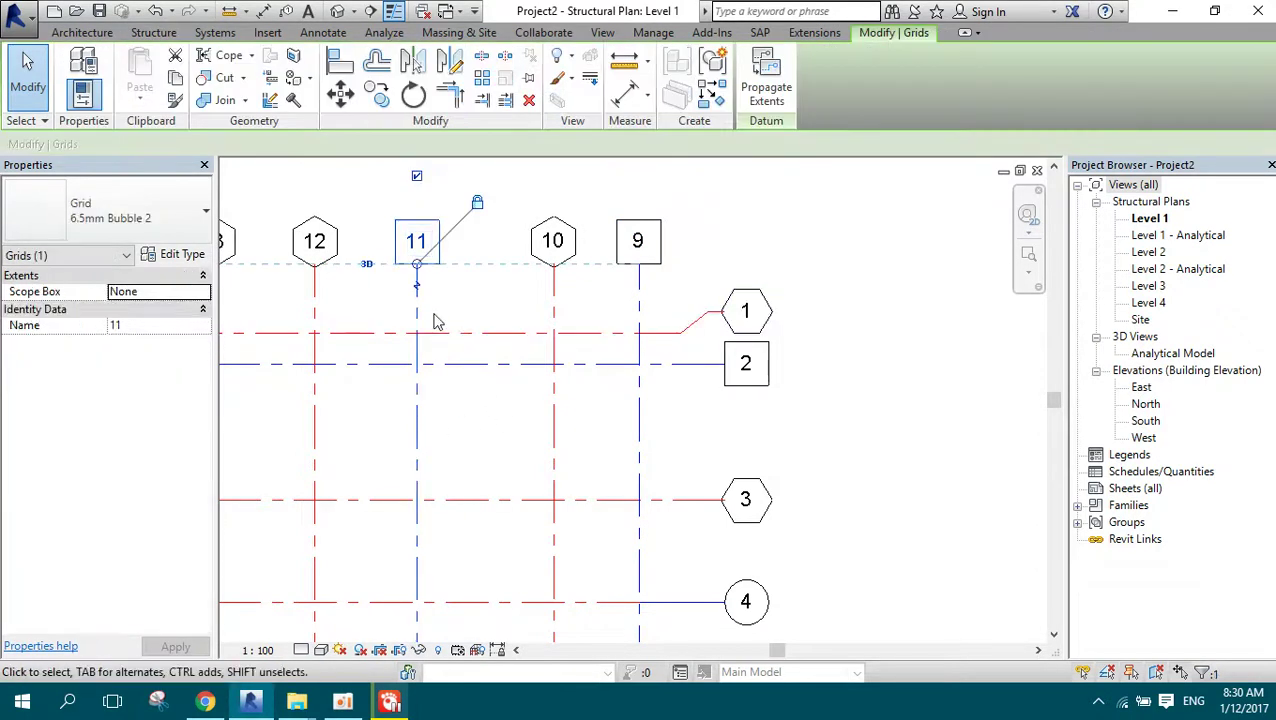
pyautogui.scroll(-3, 430, 288)
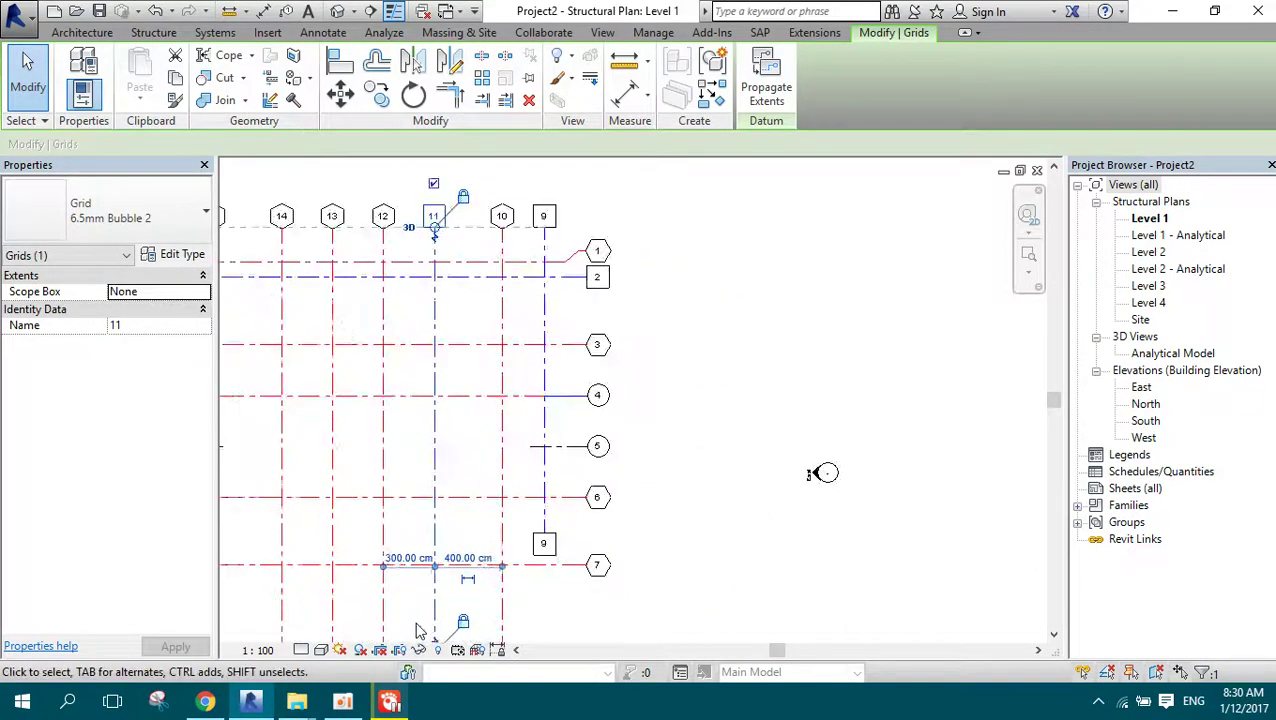
pyautogui.scroll(4, 420, 572)
pyautogui.scroll(1, 374, 548)
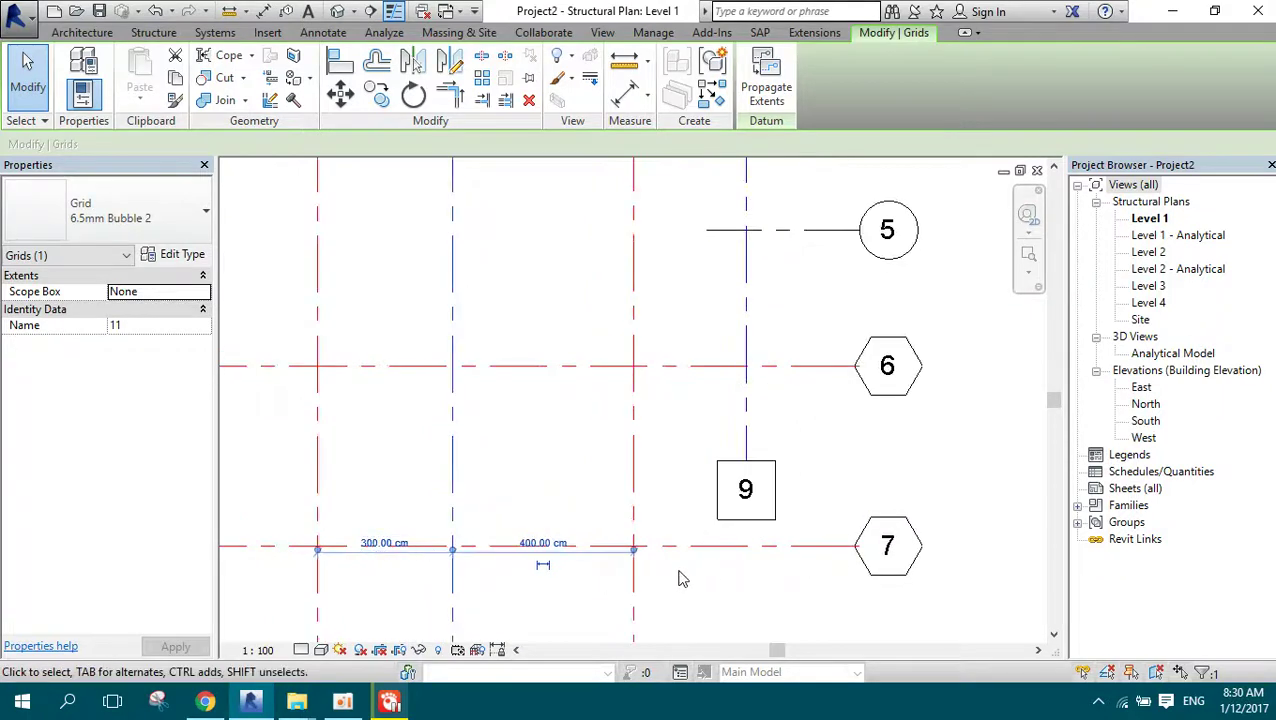
pyautogui.click(557, 544)
pyautogui.write('500')
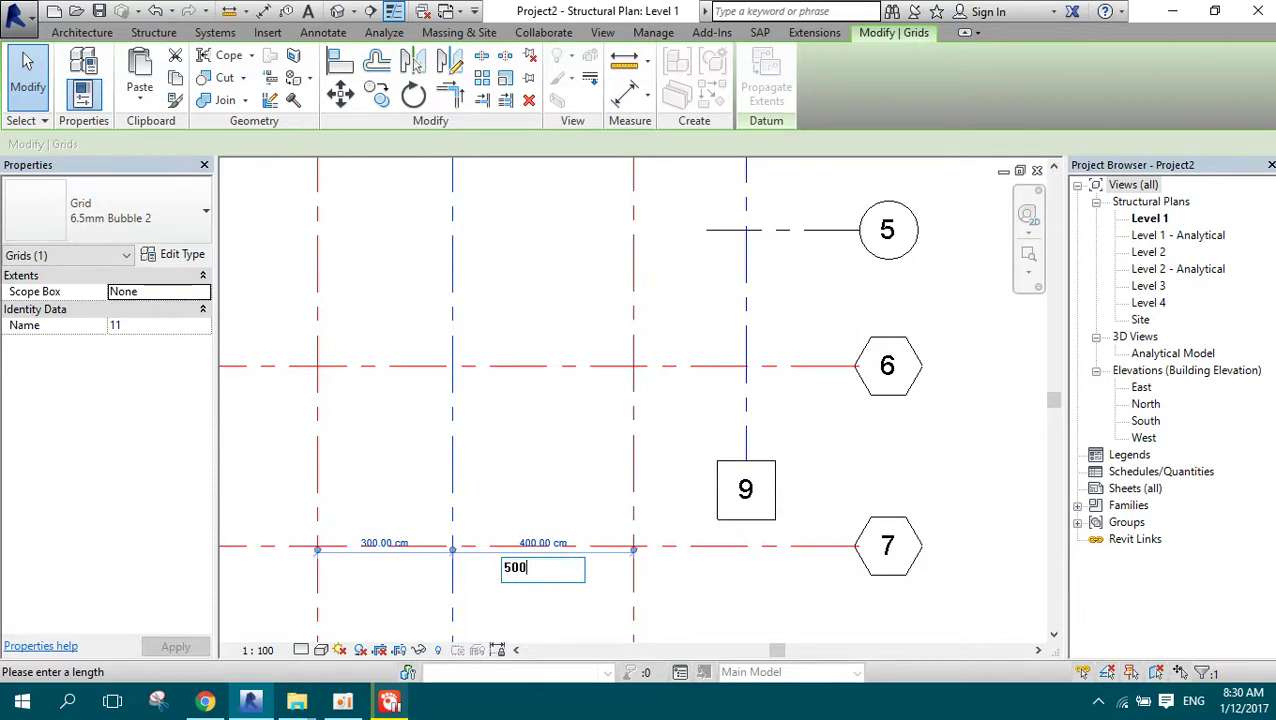
pyautogui.press('Return')
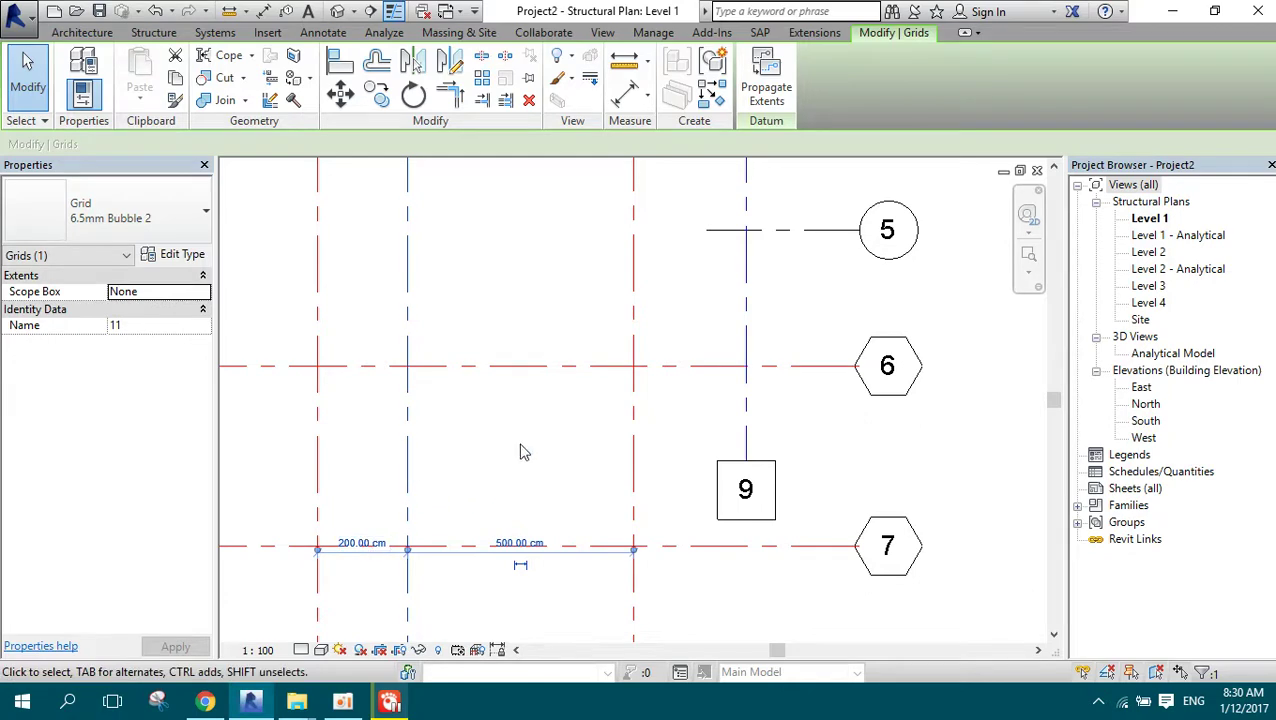
pyautogui.scroll(-2, 479, 409)
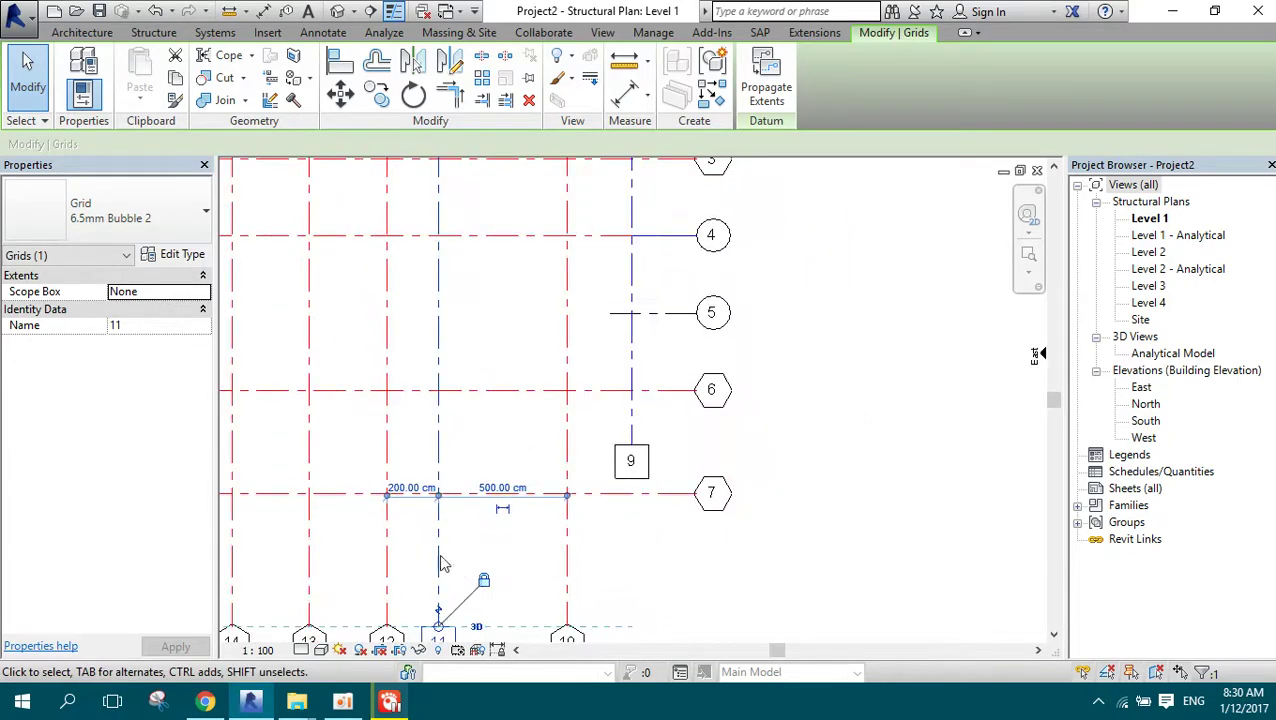
pyautogui.scroll(-3, 440, 320)
pyautogui.scroll(4, 365, 313)
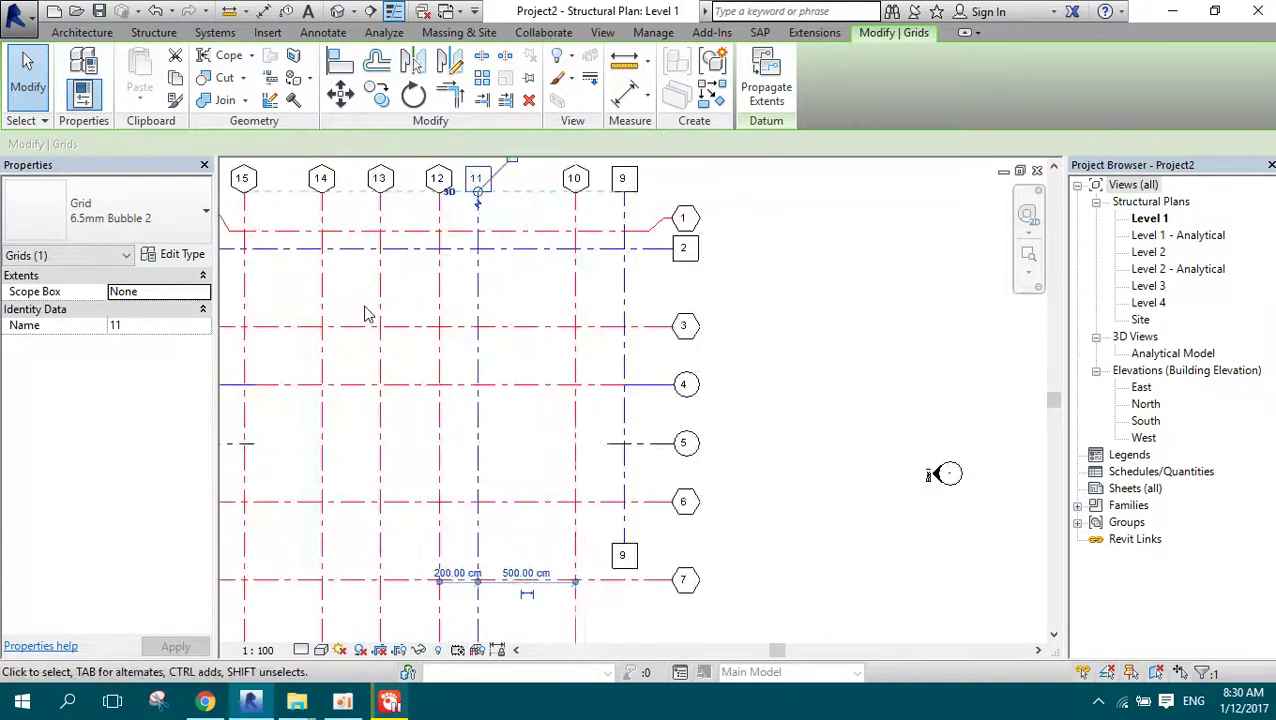
# Step: Change grid 13's 300 cm spacing to grid 14 to 400 cm
pyautogui.click(380, 373)
pyautogui.scroll(2, 365, 597)
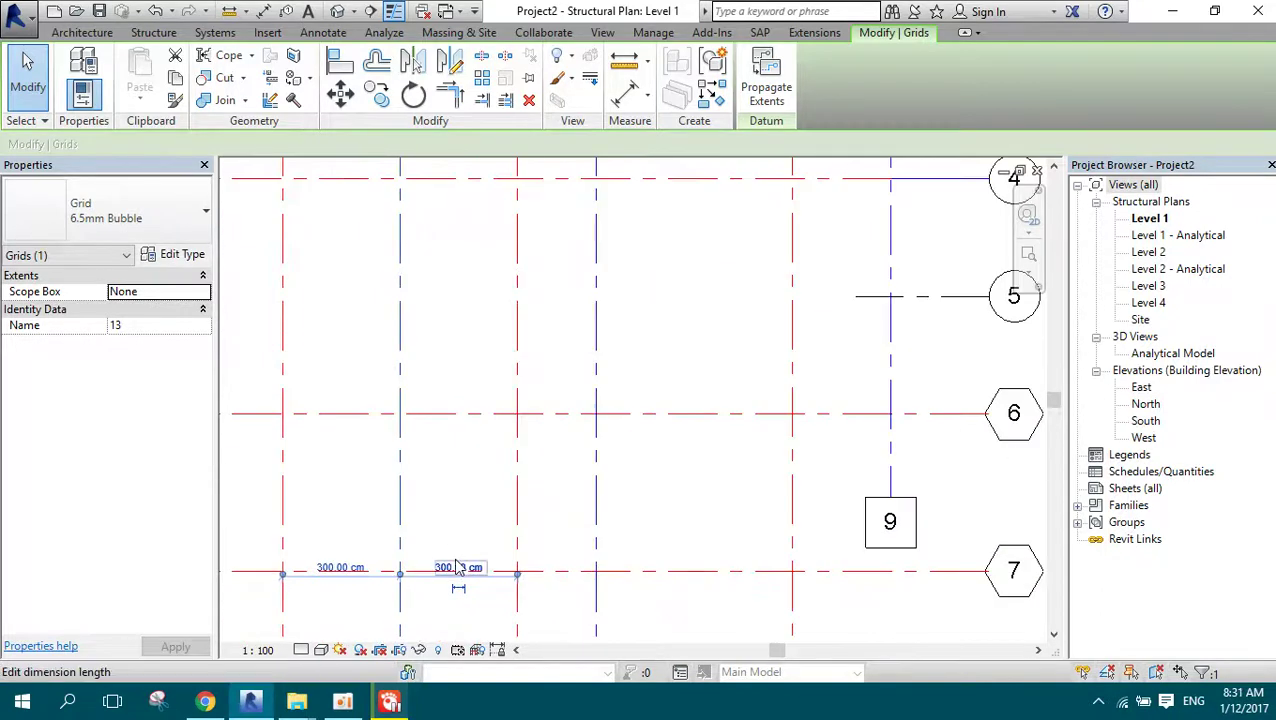
pyautogui.click(341, 567)
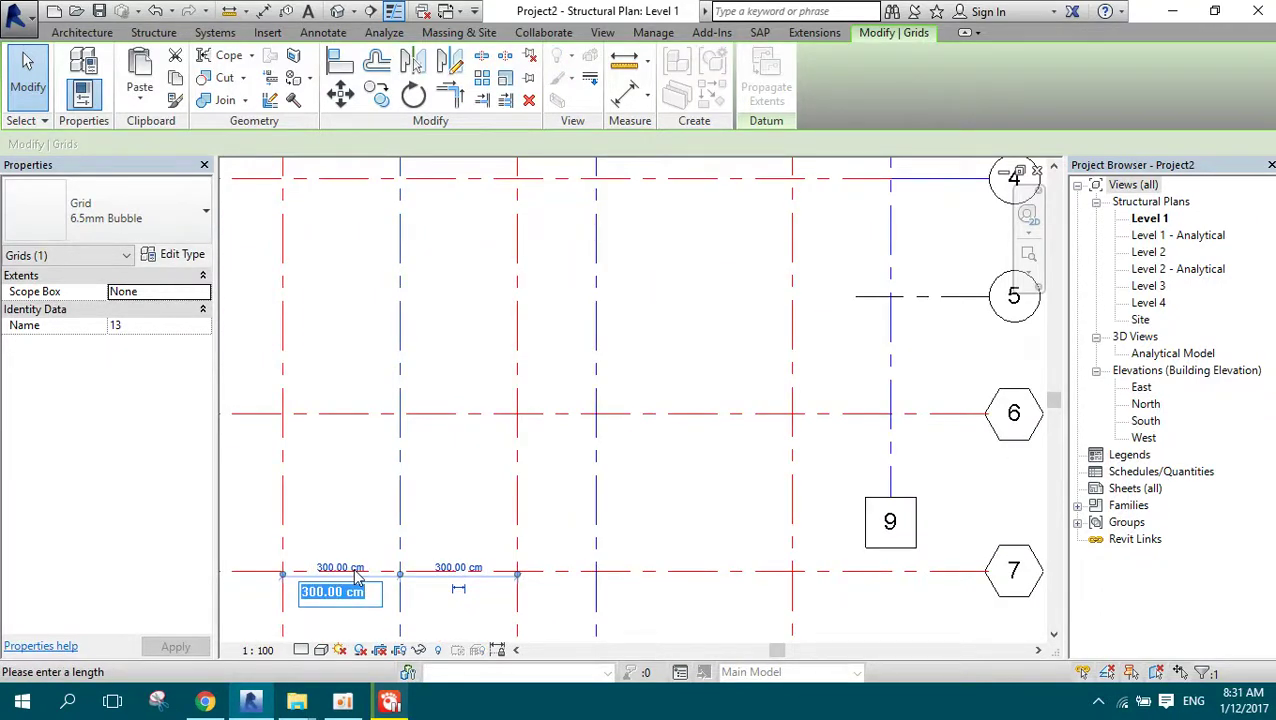
pyautogui.press('Return')
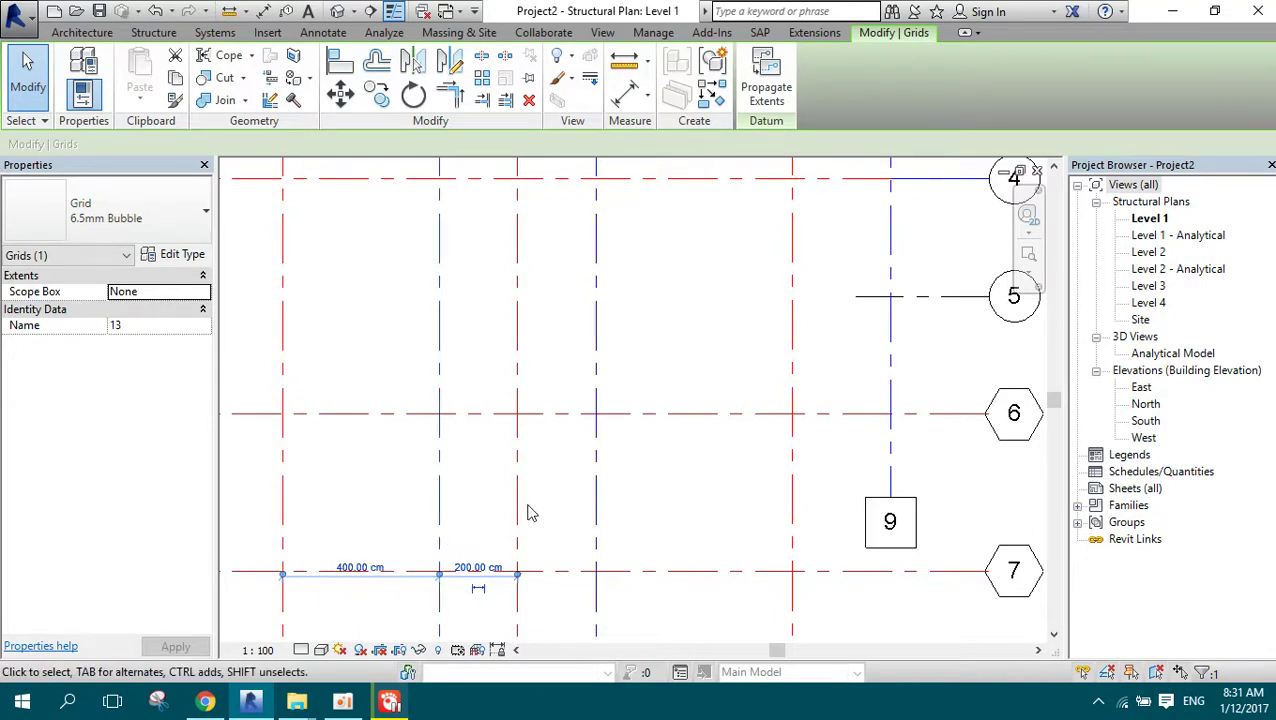
pyautogui.click(527, 441)
pyautogui.scroll(-3, 527, 433)
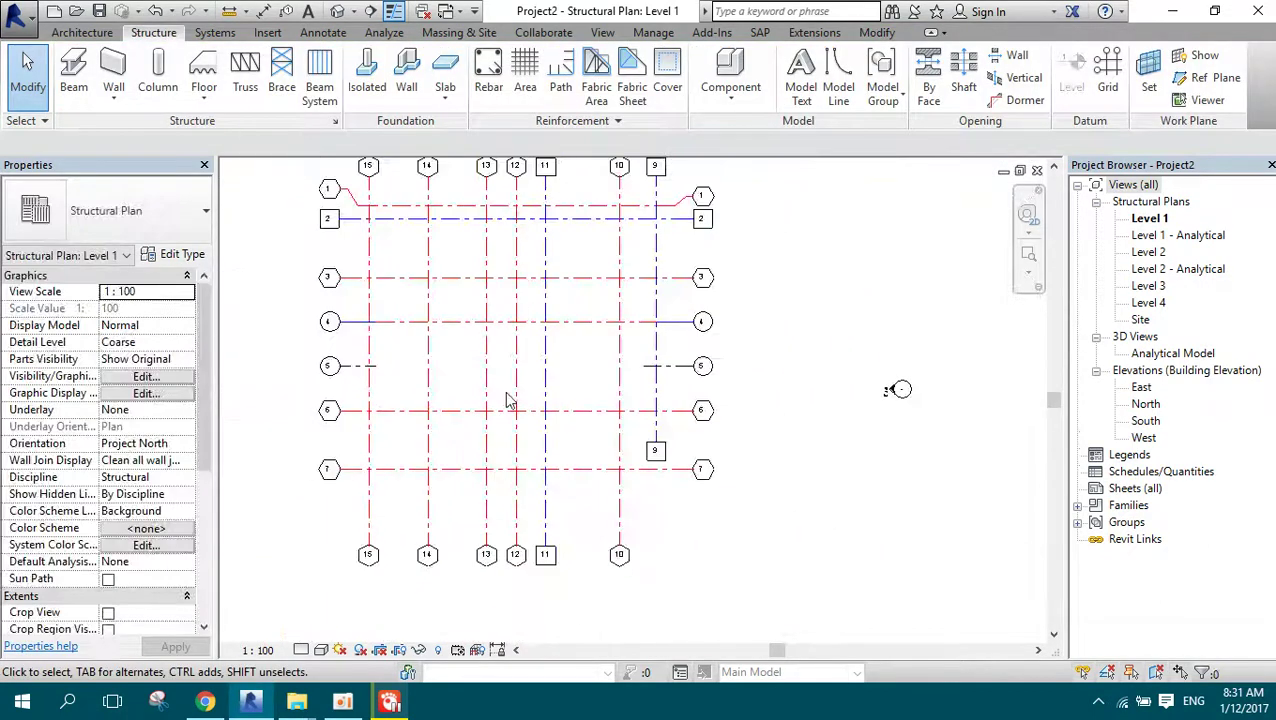
# Step: Select grid 13 to display its temporary spacing dimensions
pyautogui.click(450, 321)
pyautogui.scroll(3, 458, 305)
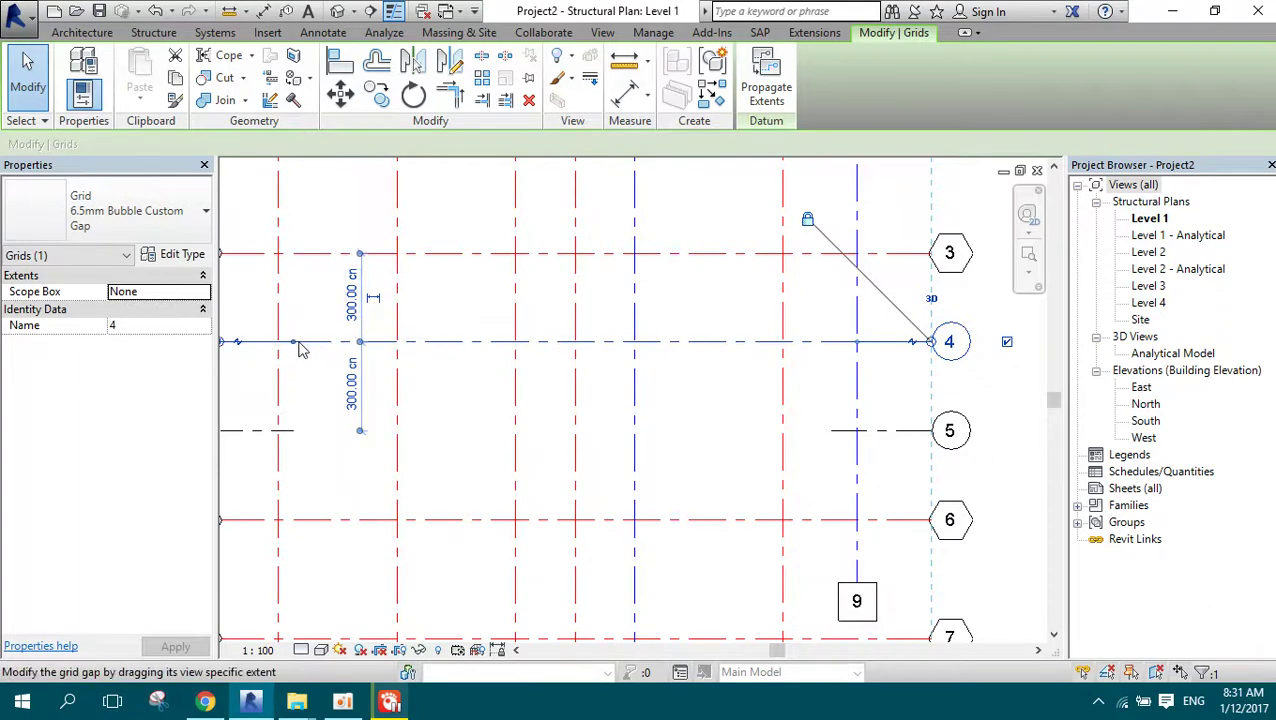
pyautogui.scroll(-3, 527, 423)
pyautogui.scroll(2, 528, 270)
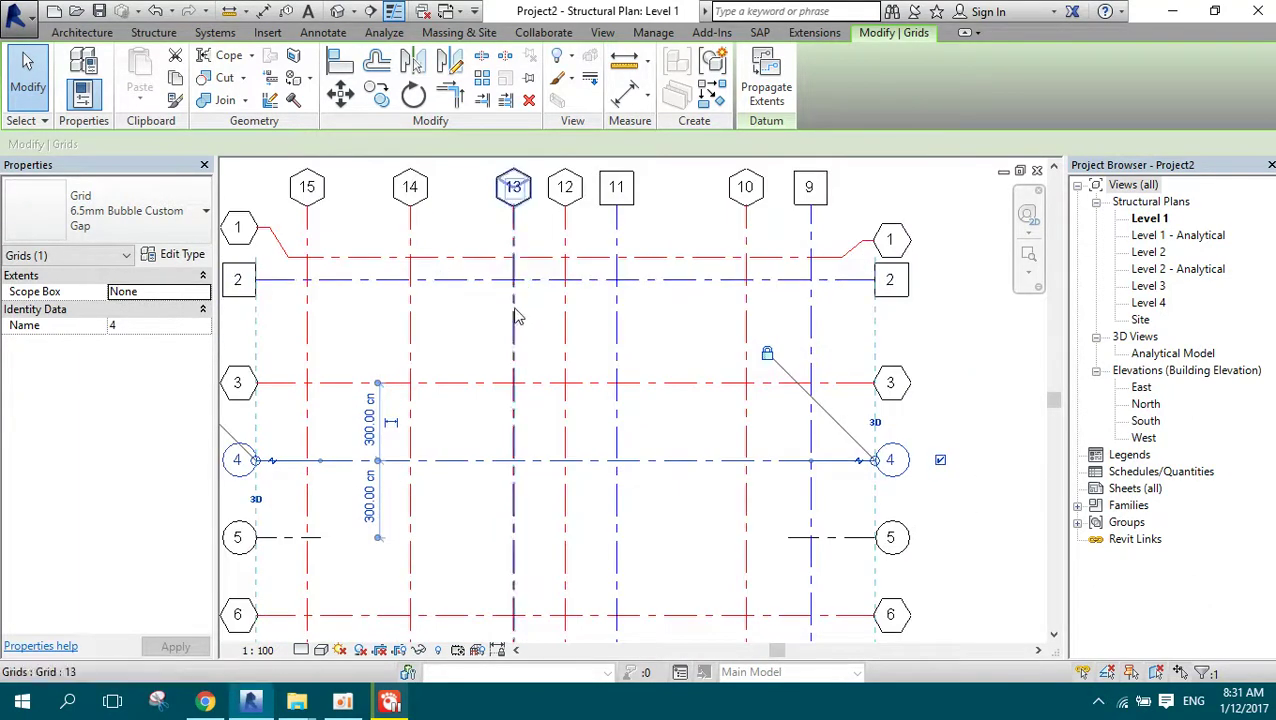
pyautogui.click(514, 325)
pyautogui.scroll(-3, 510, 318)
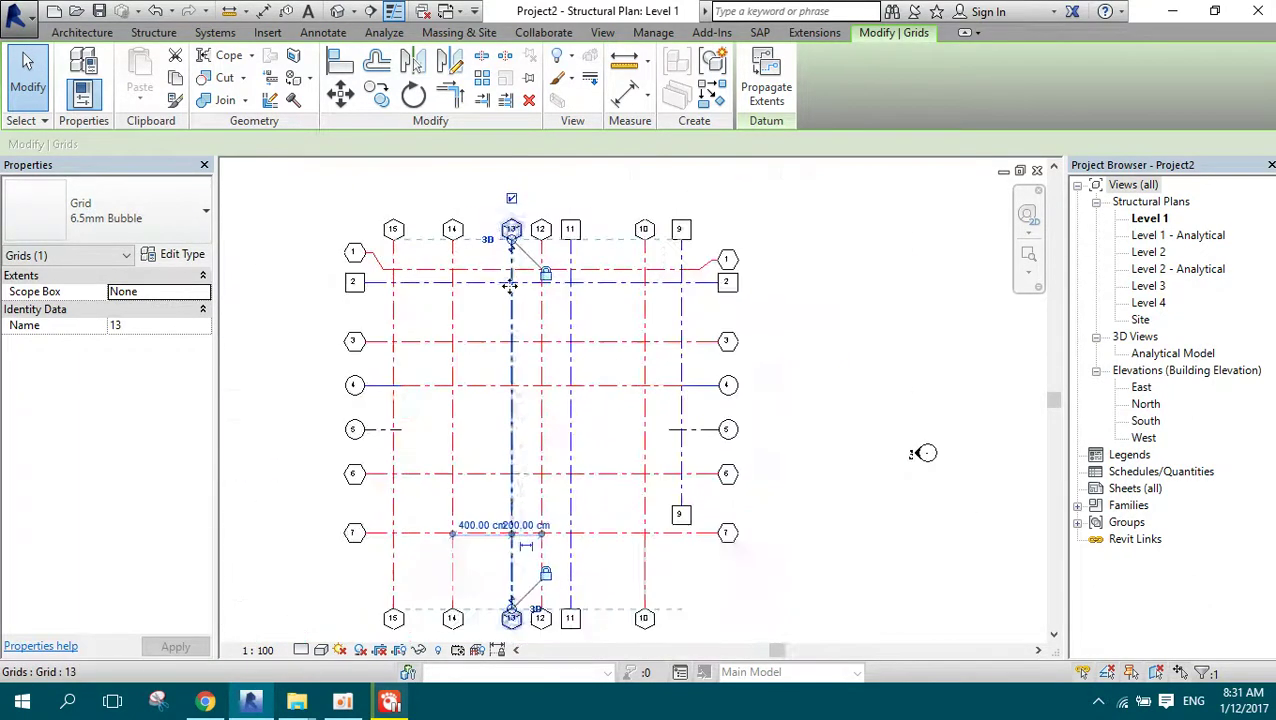
pyautogui.scroll(1, 982, 433)
pyautogui.scroll(4, 532, 549)
# Step: Change grid 13's 200 cm spacing to grid 12 to 250 cm, leaving 350 cm to grid 14
pyautogui.click(521, 483)
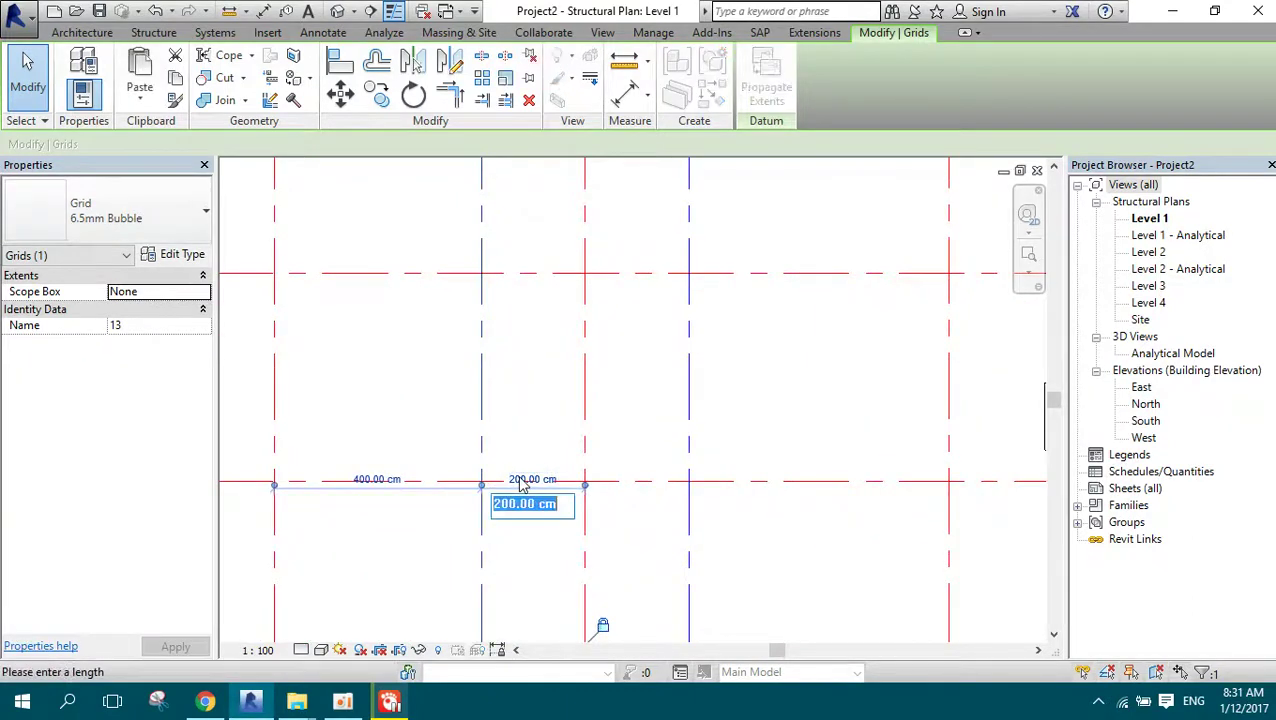
pyautogui.press('Return')
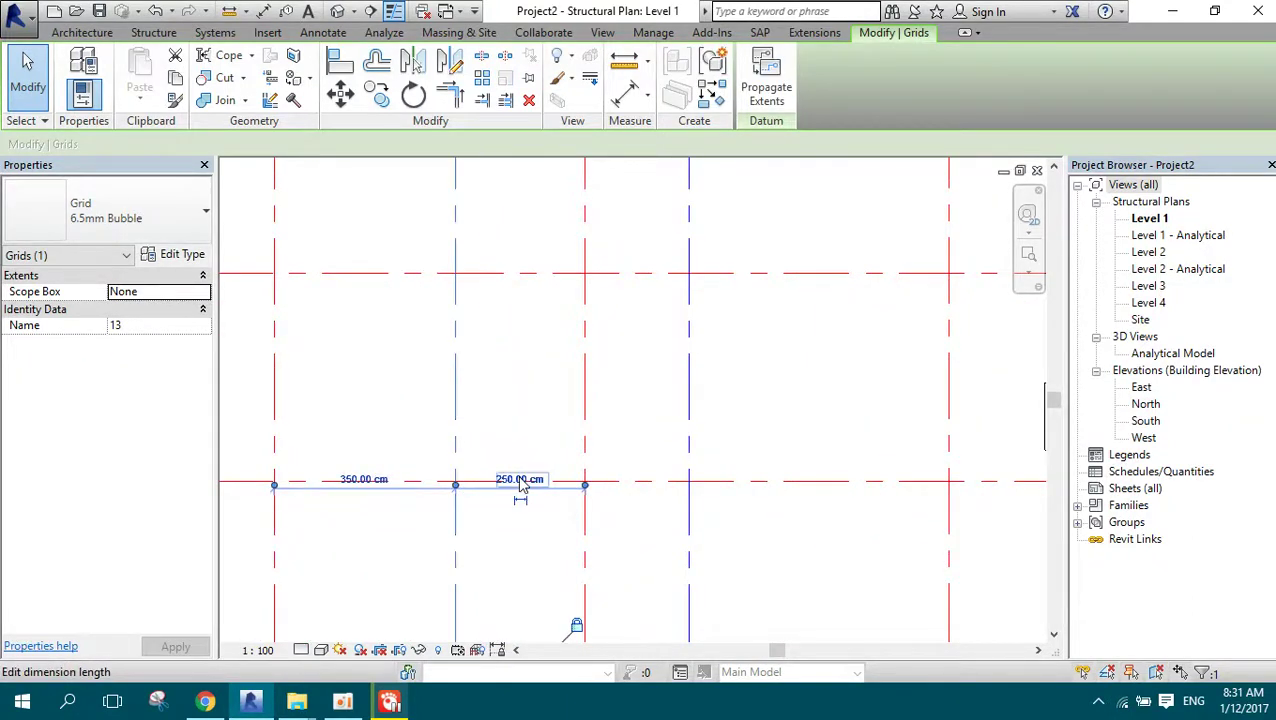
pyautogui.scroll(-2, 578, 360)
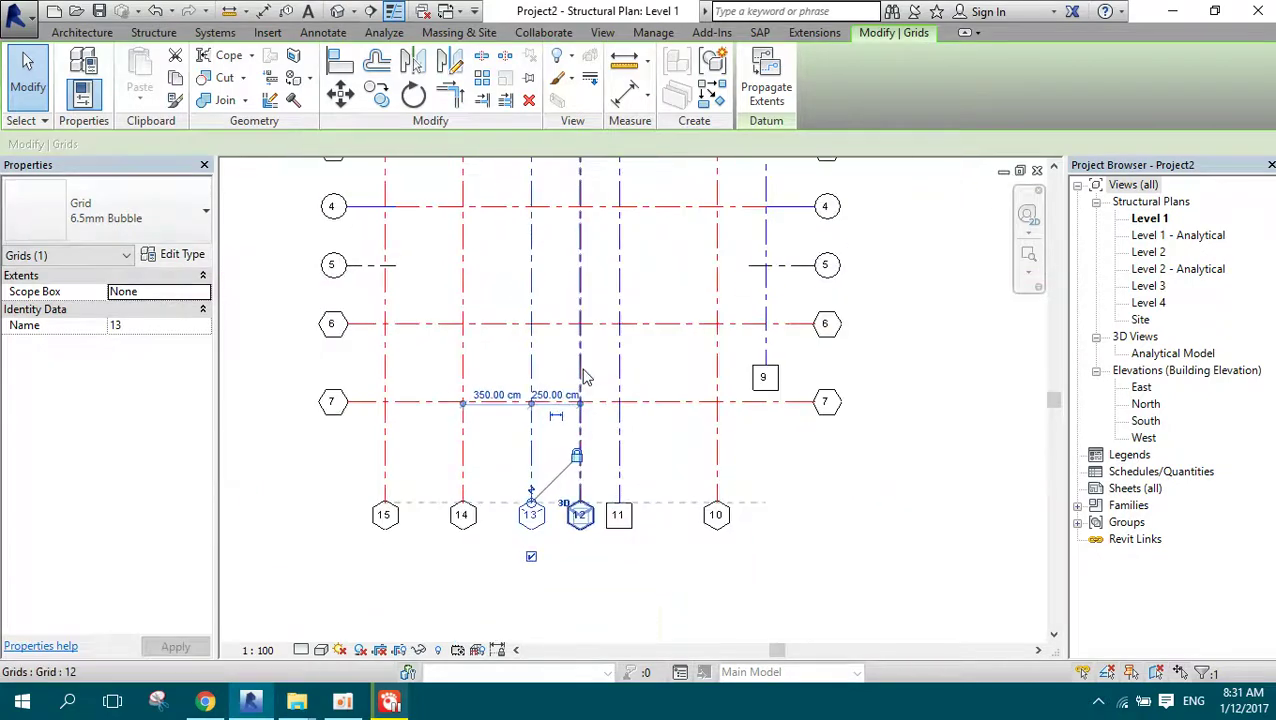
pyautogui.scroll(-2, 584, 370)
pyautogui.scroll(3, 541, 199)
pyautogui.scroll(2, 560, 203)
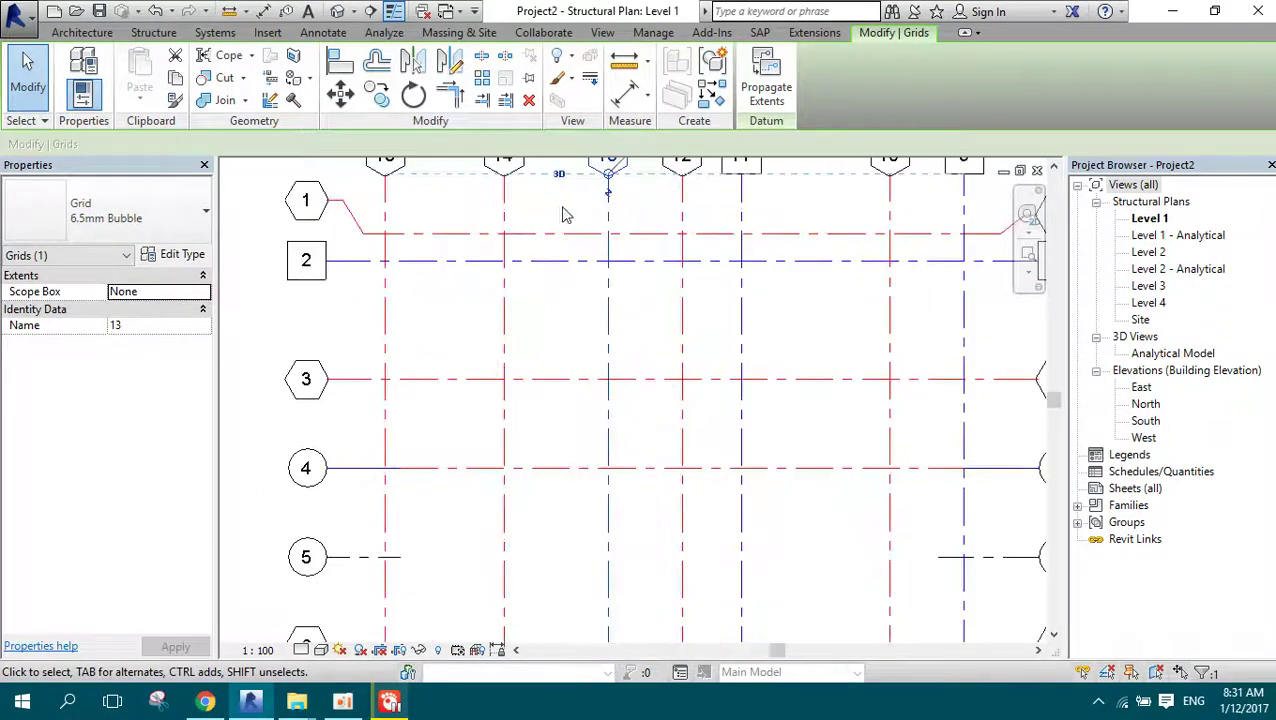
pyautogui.scroll(-2, 540, 226)
pyautogui.scroll(-2, 560, 240)
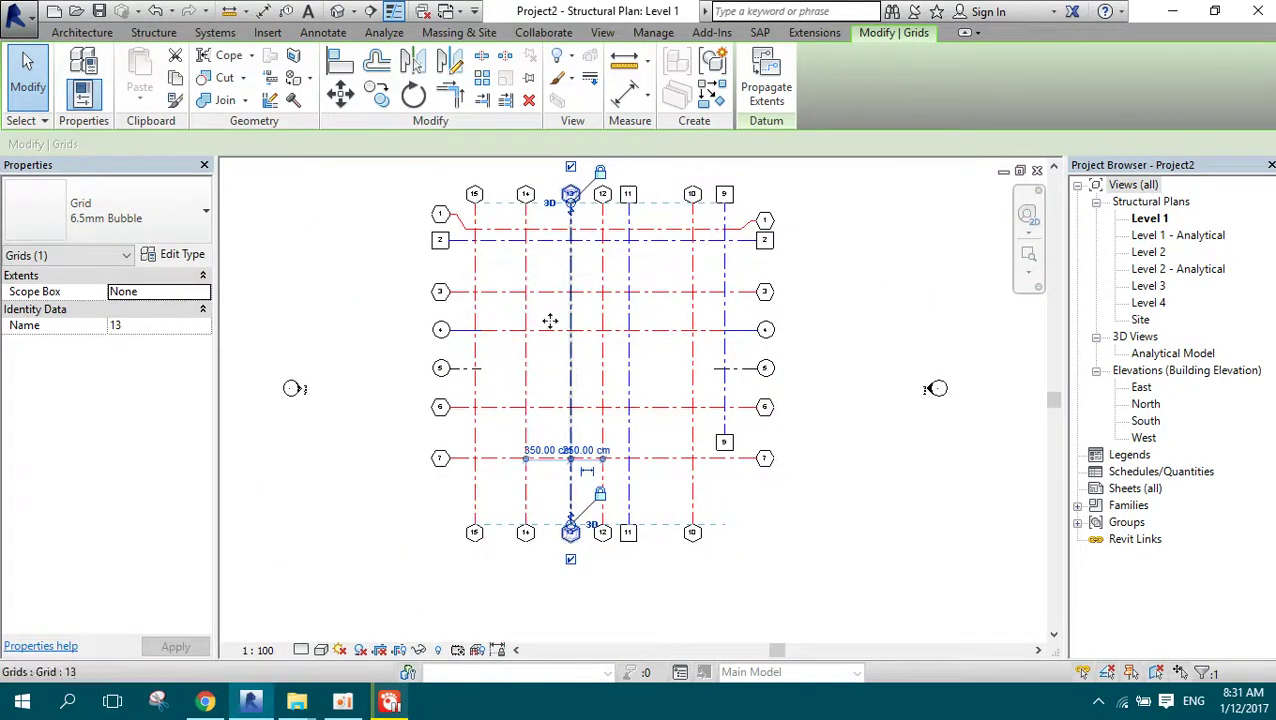
pyautogui.scroll(2, 604, 557)
pyautogui.scroll(2, 570, 480)
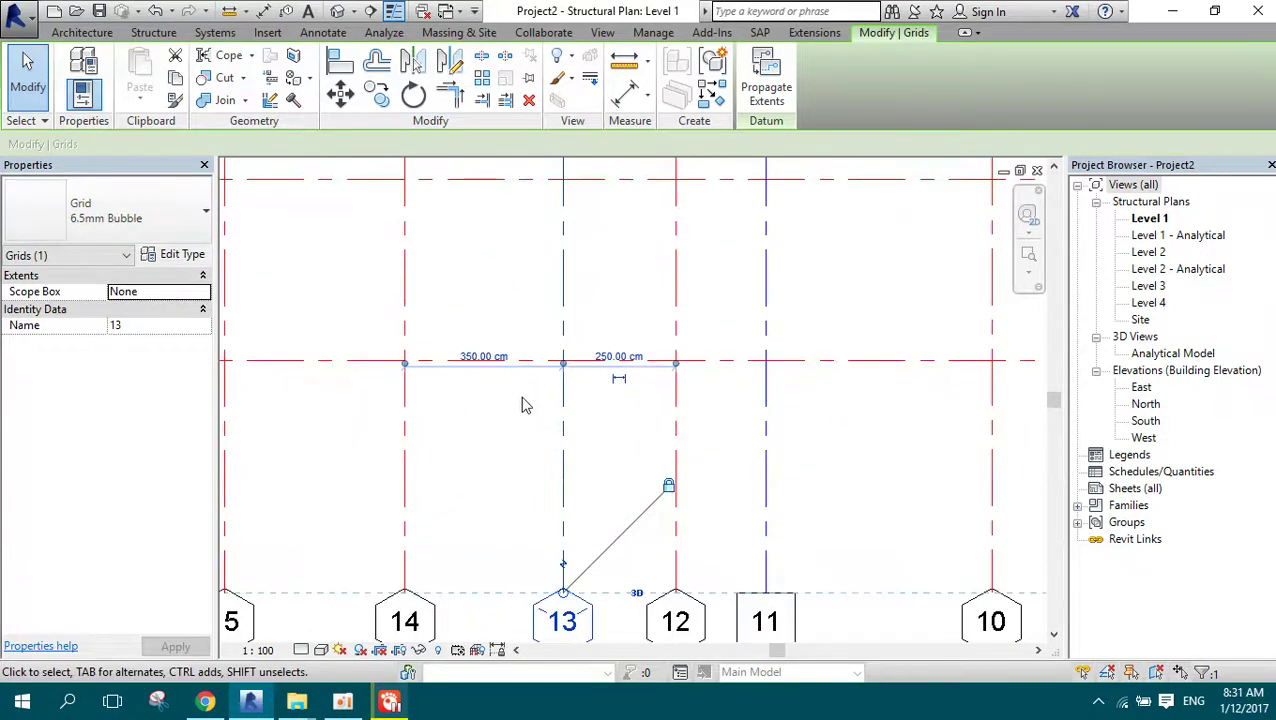
pyautogui.scroll(-2, 521, 404)
pyautogui.press('Escape')
pyautogui.scroll(-2, 760, 300)
pyautogui.scroll(-1, 772, 195)
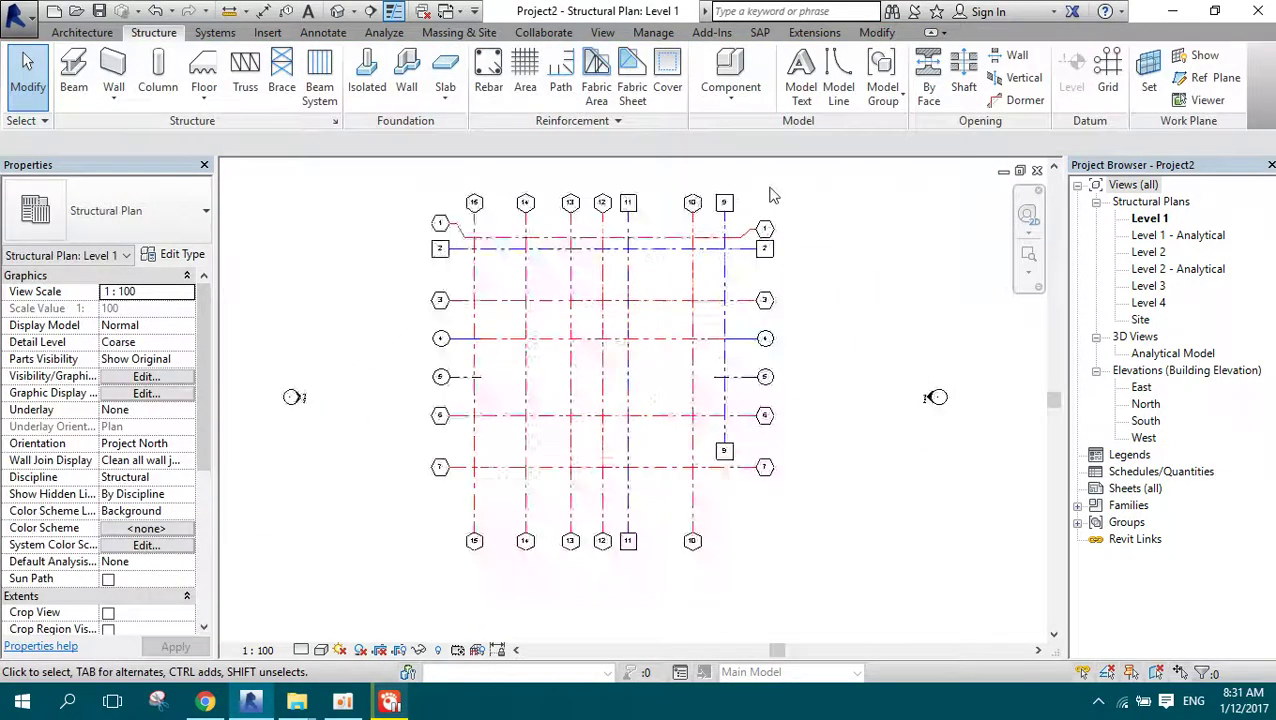
pyautogui.scroll(1, 772, 195)
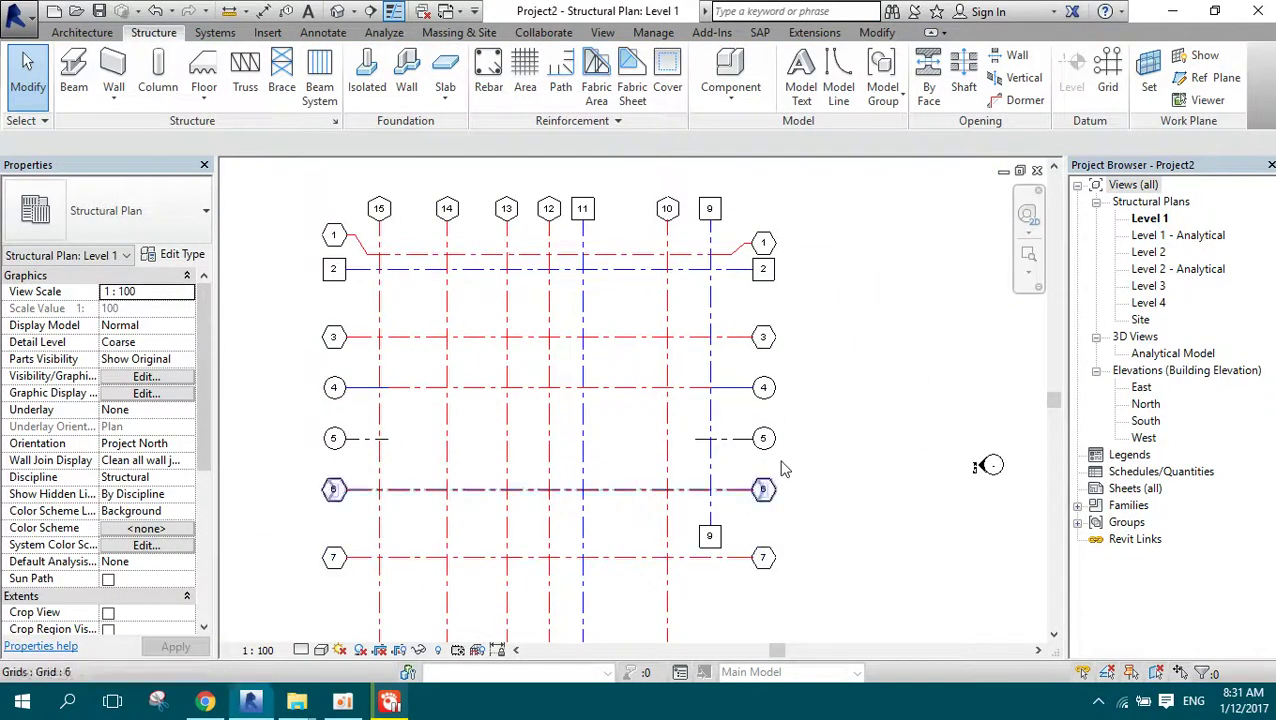
pyautogui.scroll(1, 772, 405)
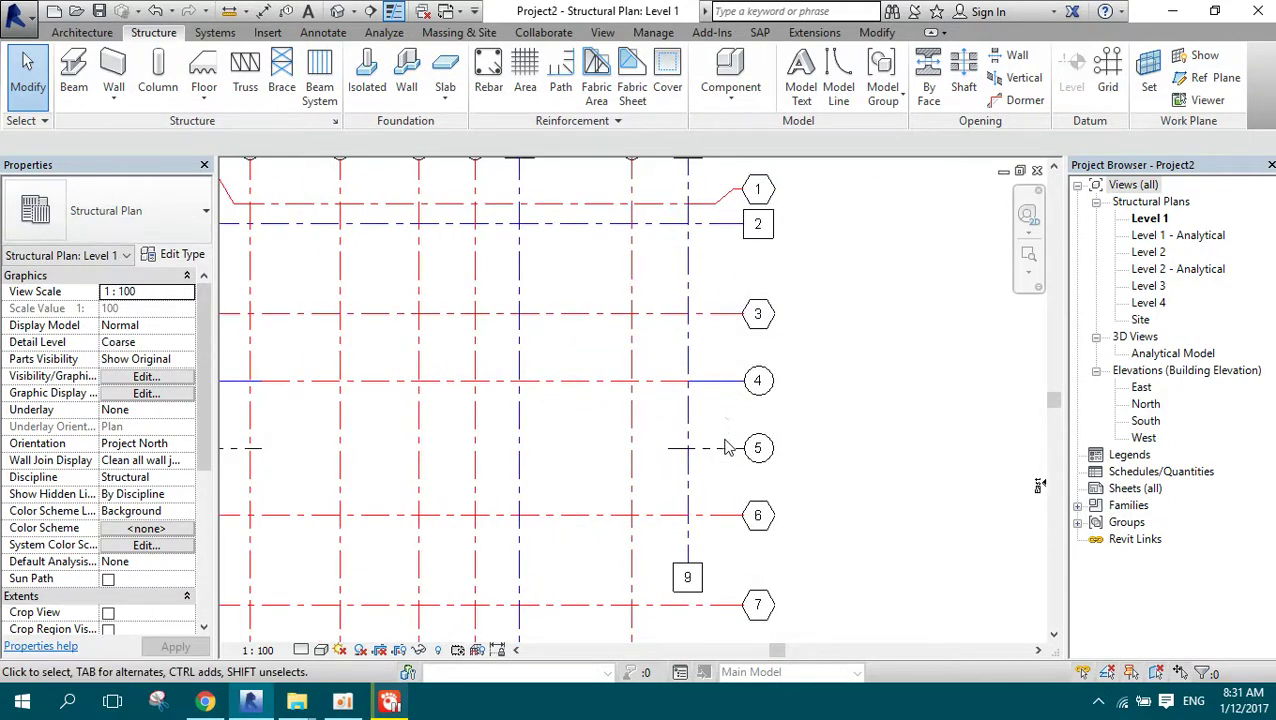
pyautogui.scroll(-2, 728, 447)
pyautogui.scroll(1, 726, 420)
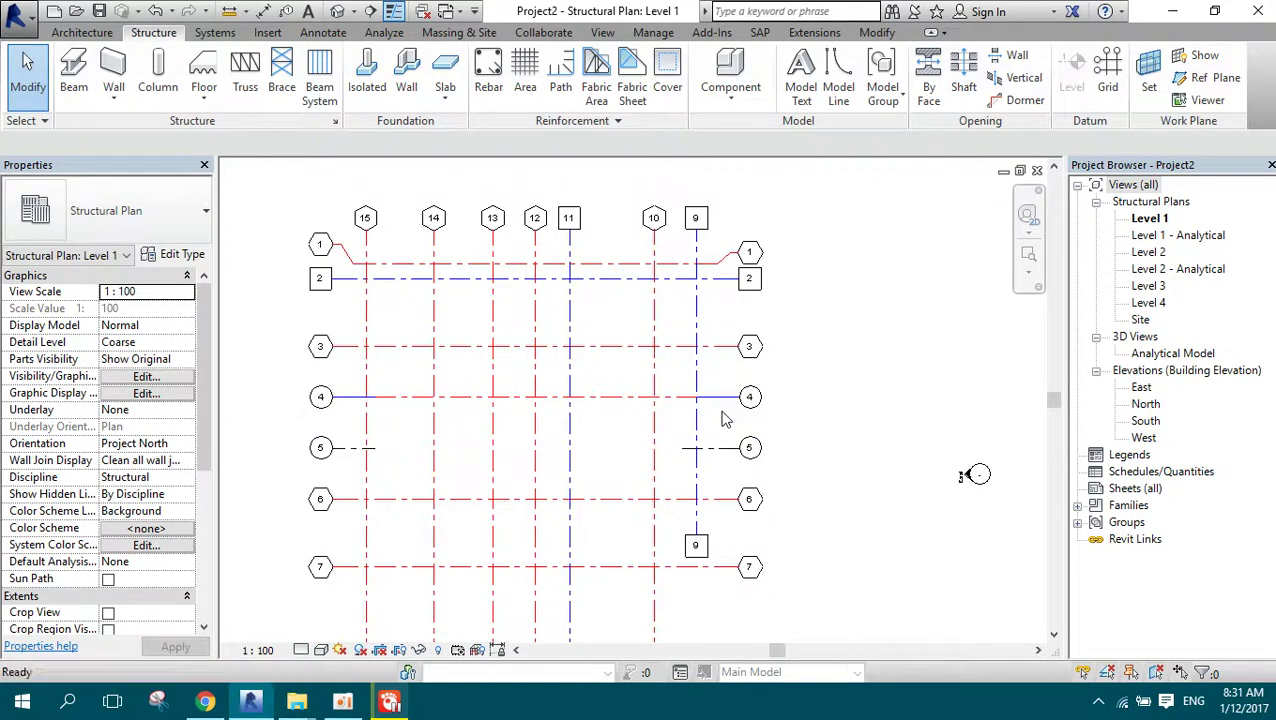
pyautogui.press('z')
pyautogui.press('f')
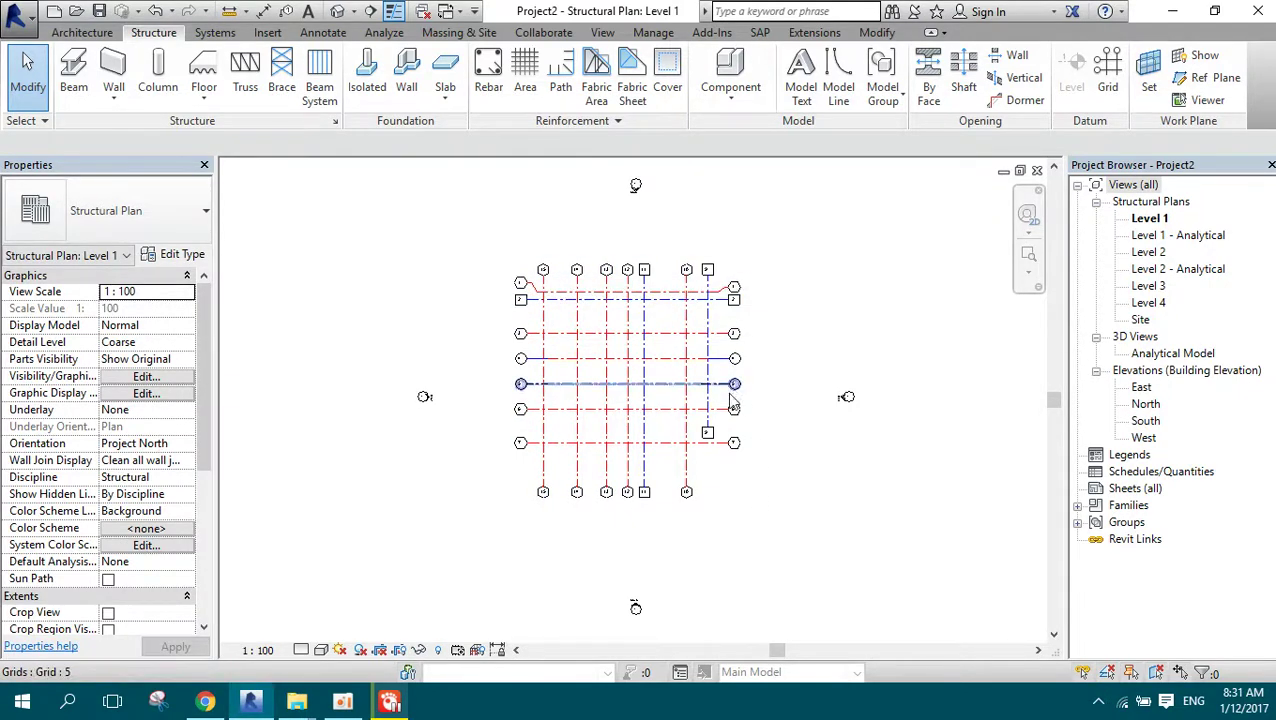
pyautogui.scroll(2, 745, 405)
pyautogui.scroll(1, 710, 380)
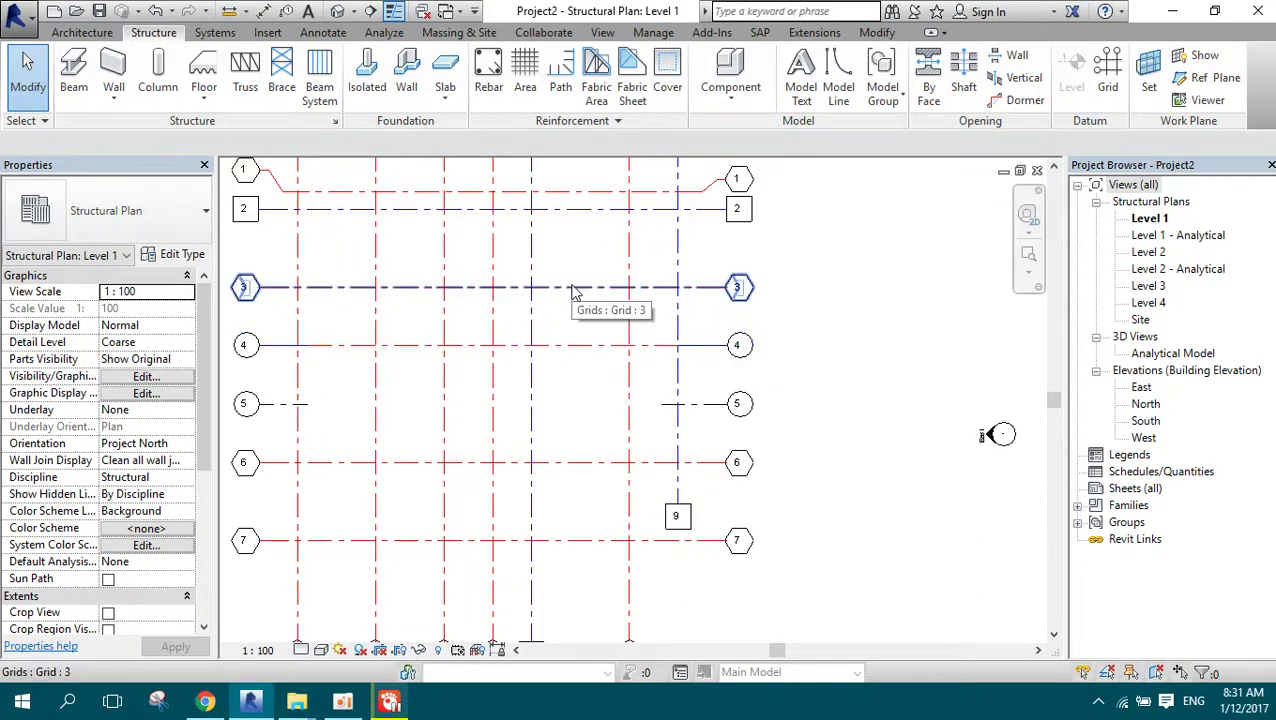
pyautogui.scroll(-2, 700, 300)
pyautogui.scroll(2, 697, 318)
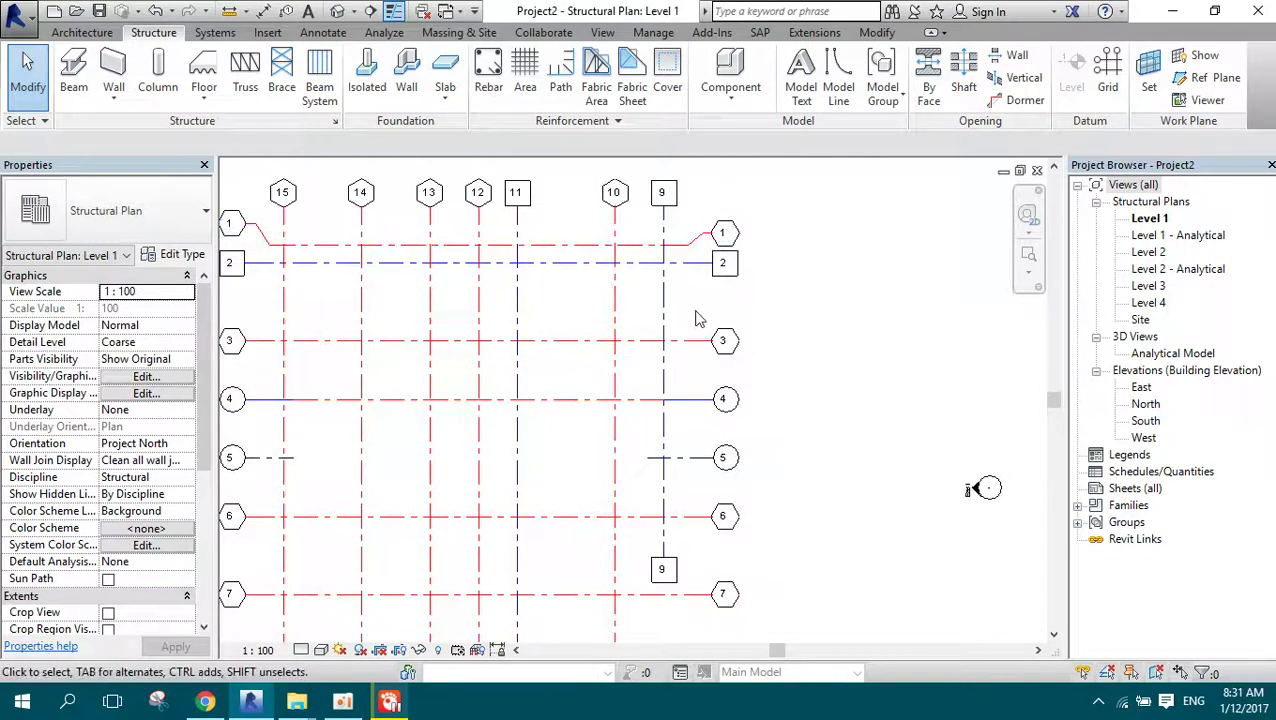
pyautogui.press('z')
pyautogui.press('a')
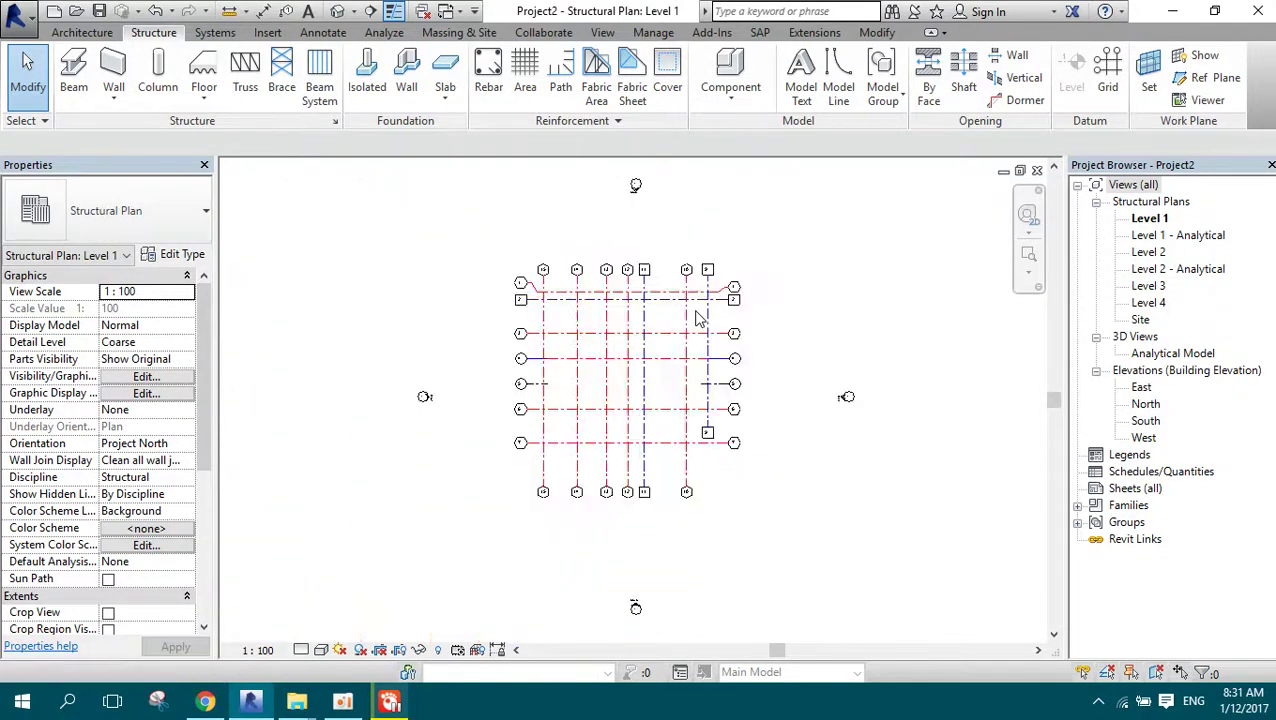